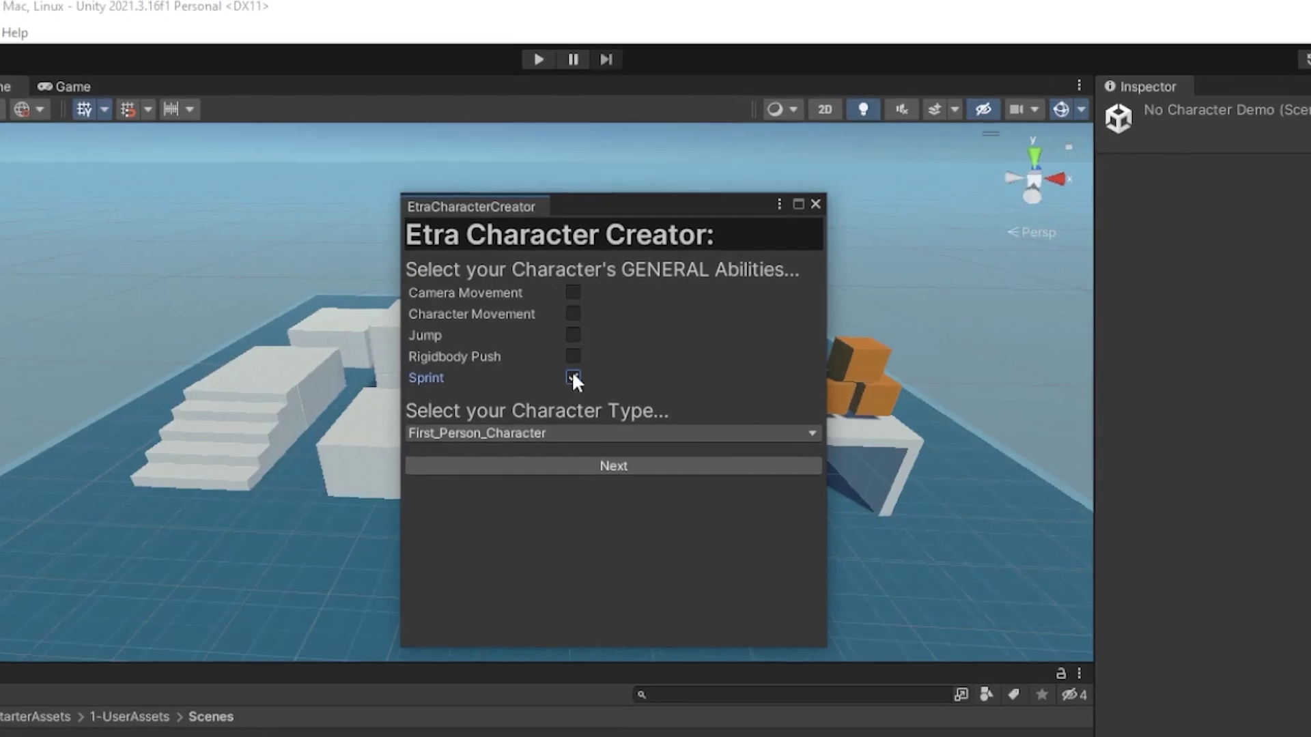
# Tick Rigidbody Push, Jump, Character Movement and Camera Movement for the first-person character.
pyautogui.click(574, 354)
pyautogui.click(574, 334)
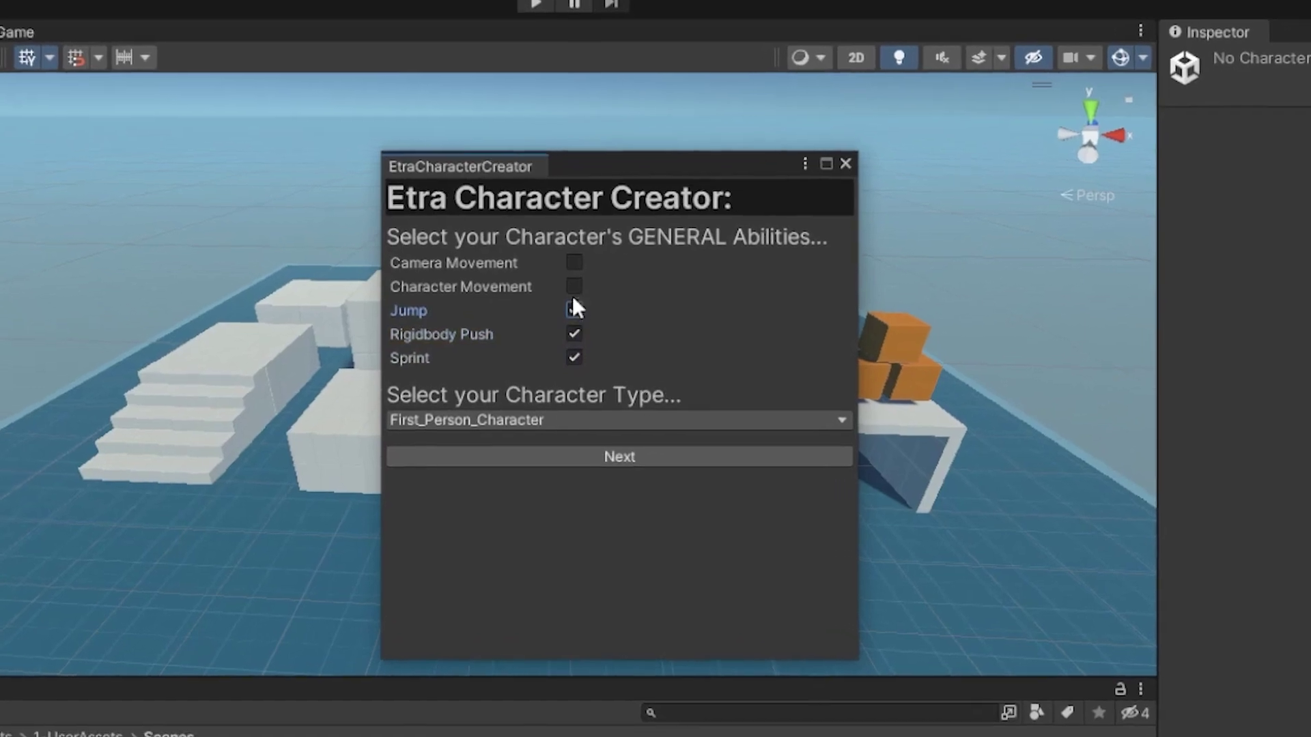
pyautogui.click(573, 286)
pyautogui.click(573, 262)
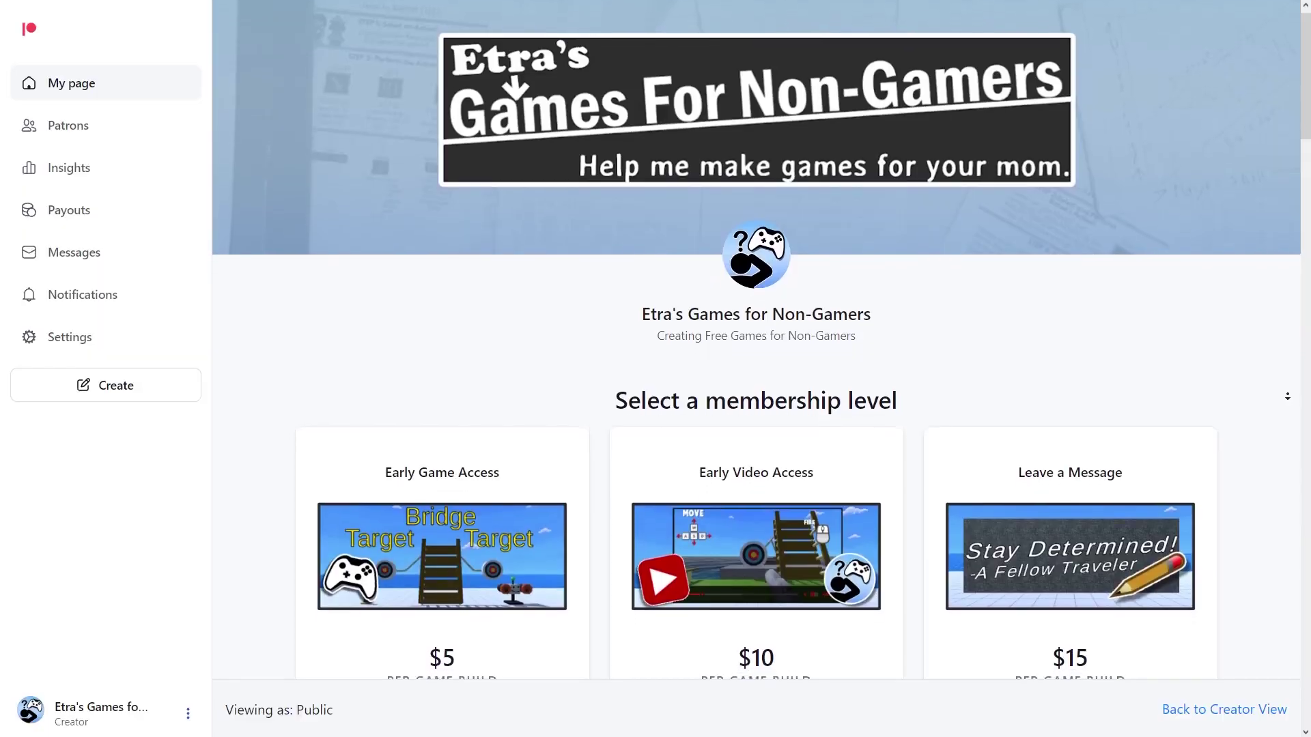
pyautogui.scroll(-2, 1287, 396)
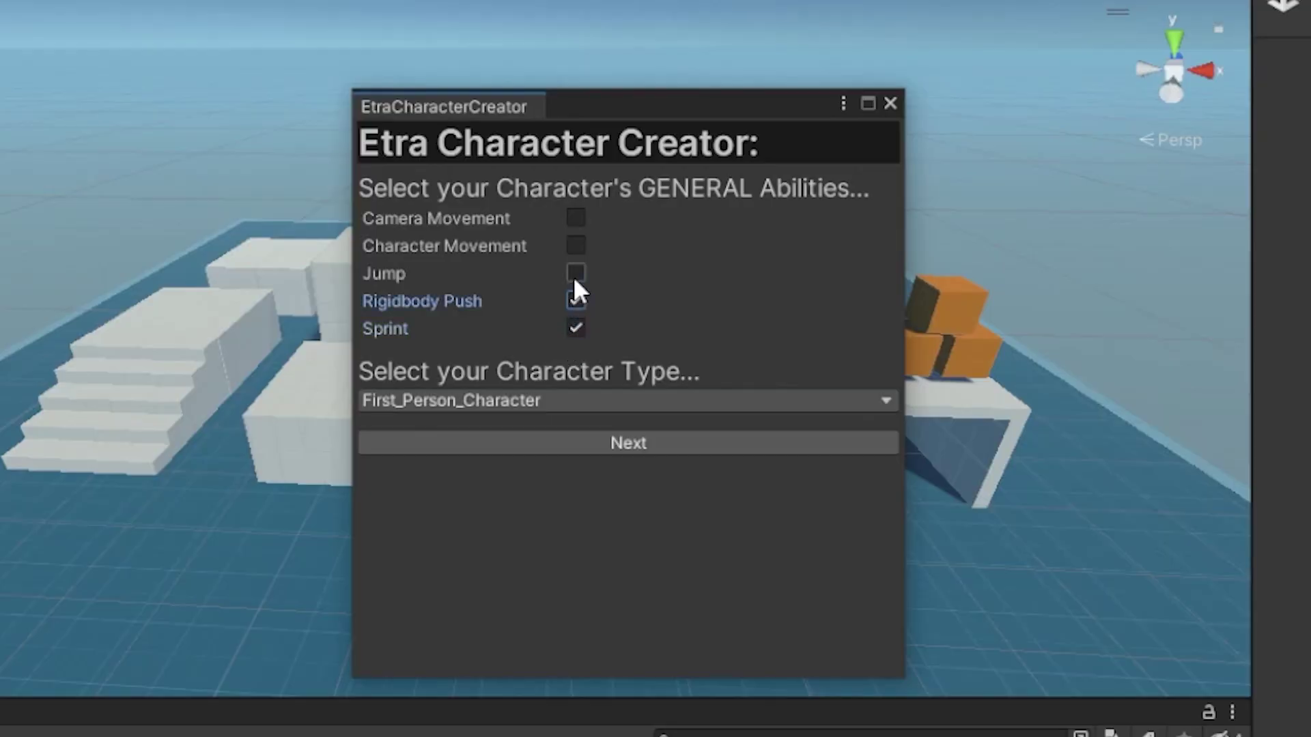
pyautogui.click(576, 273)
pyautogui.click(575, 246)
pyautogui.click(575, 218)
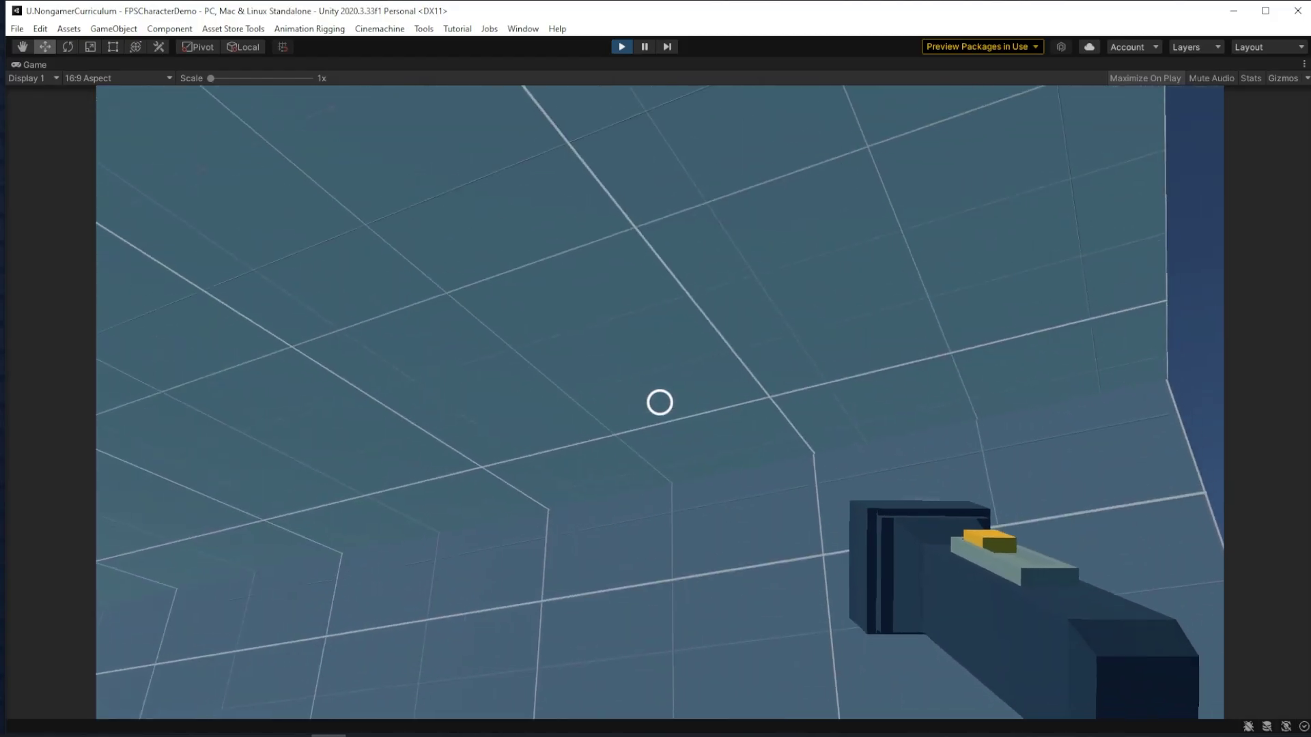
# Walk to the doorway, switch to the sword and slice the orange pillar and boxes.
pyautogui.press('w')
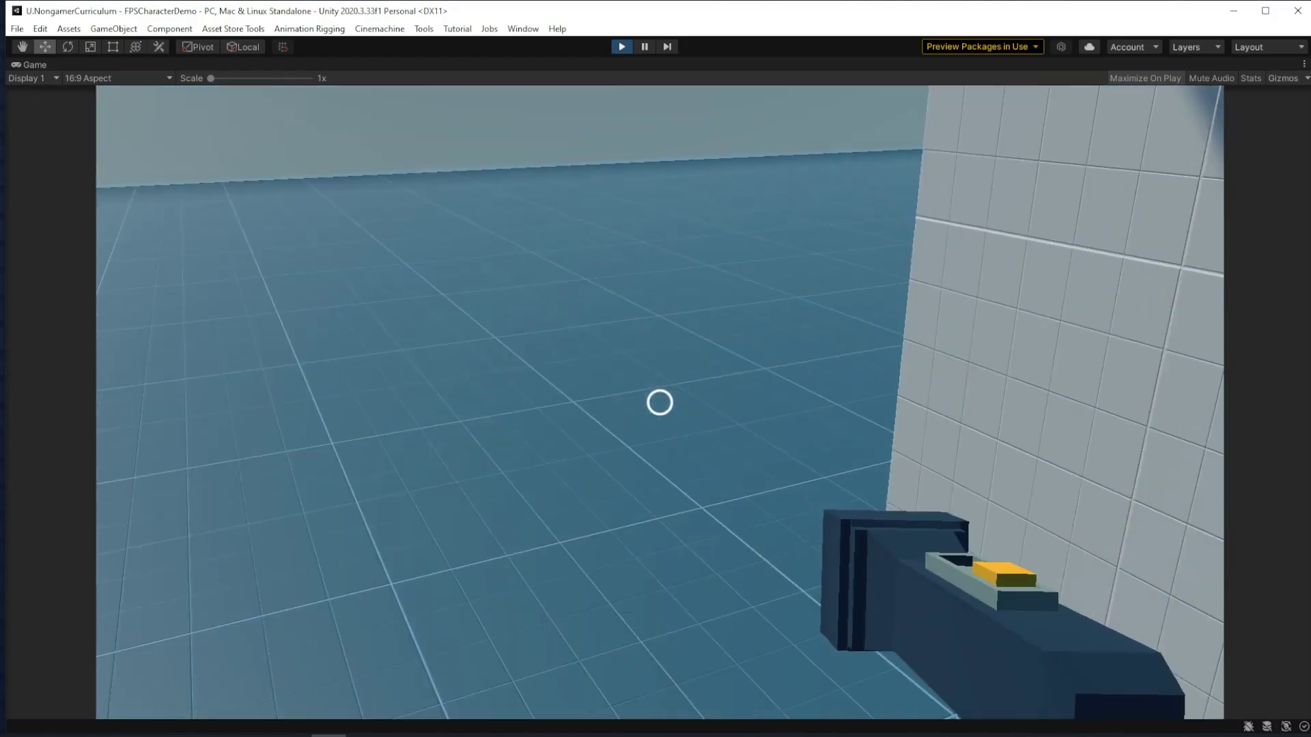
pyautogui.press('w')
pyautogui.scroll(-1, 660, 402)
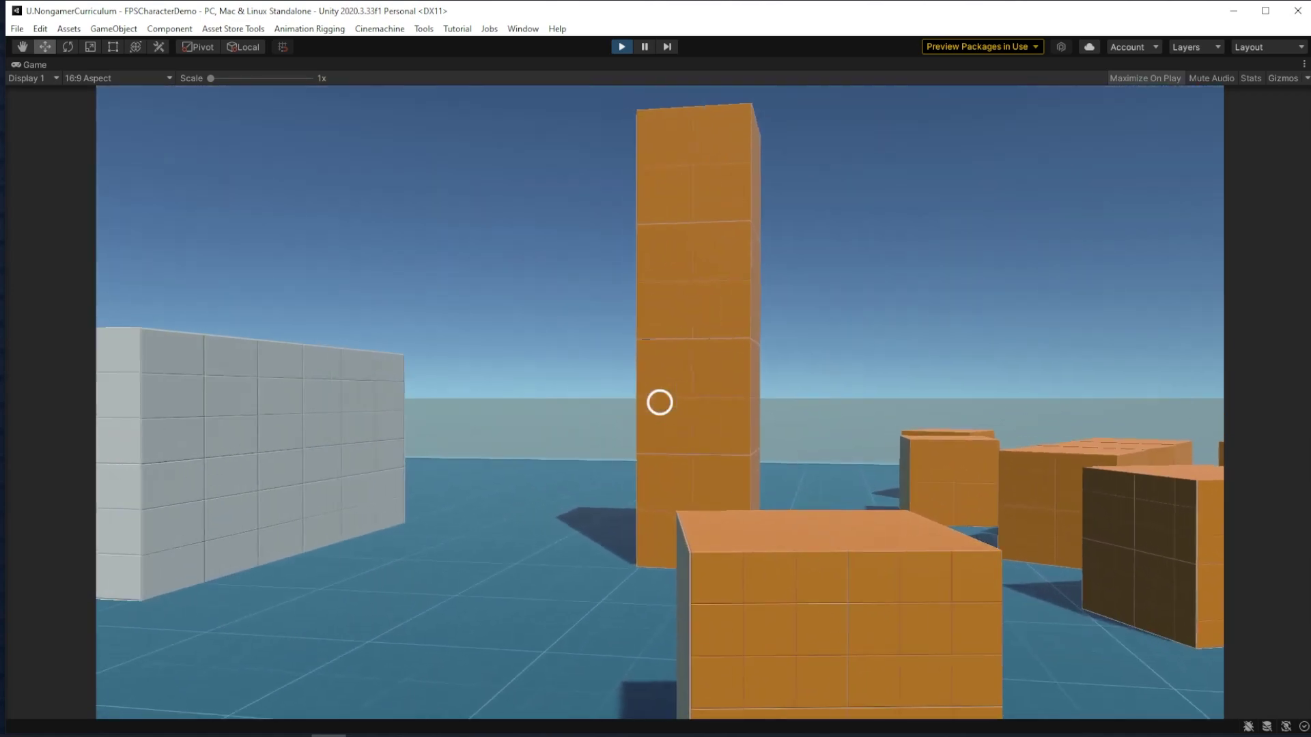
pyautogui.scroll(-1, 660, 402)
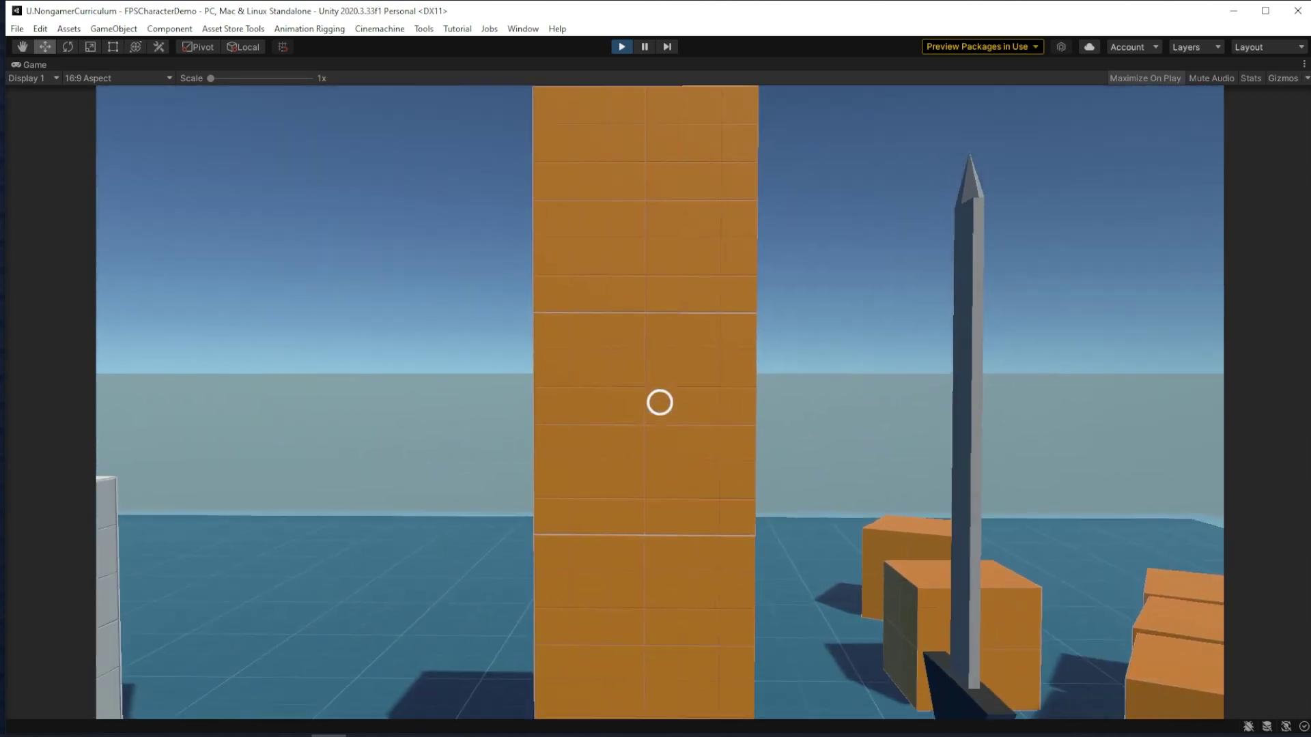
pyautogui.click(660, 402)
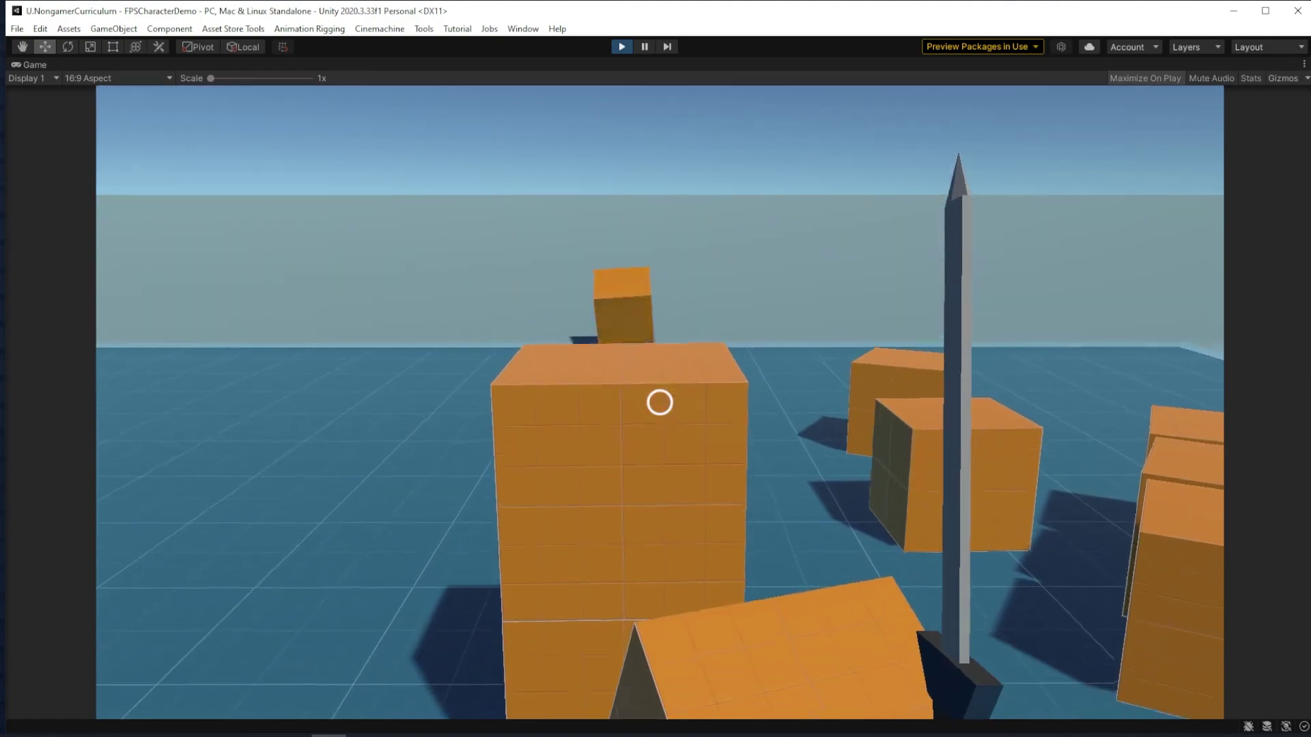
pyautogui.click(659, 402)
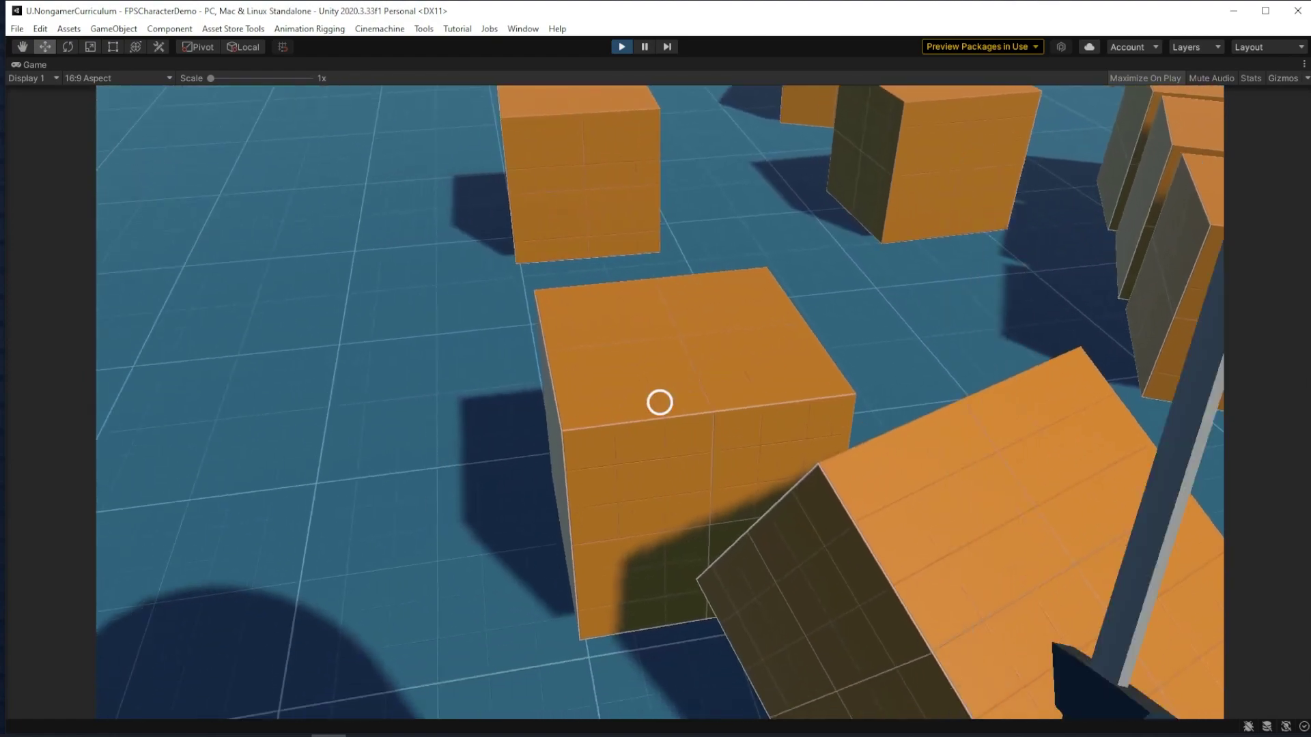
pyautogui.click(659, 402)
pyautogui.click(659, 402)
# Move and jump over the white blocks toward the orange boxes.
pyautogui.press('w')
pyautogui.press('space')
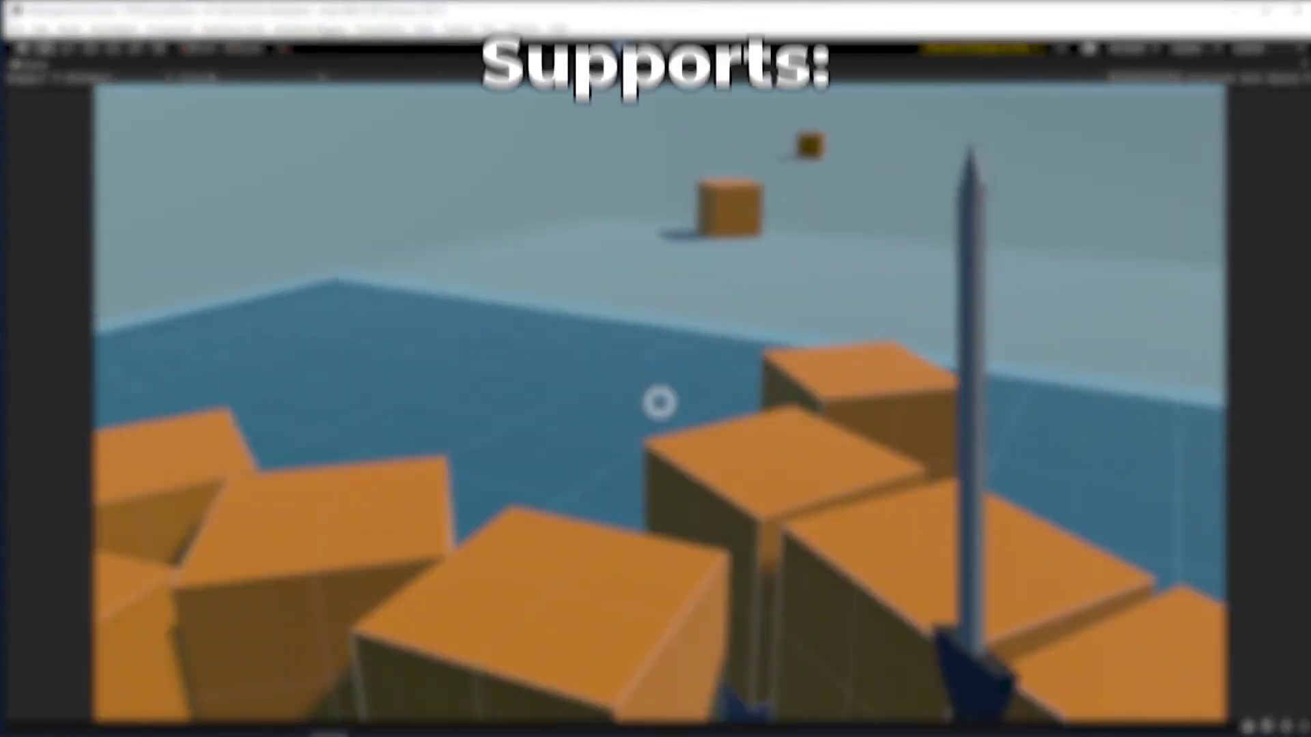
pyautogui.press('w')
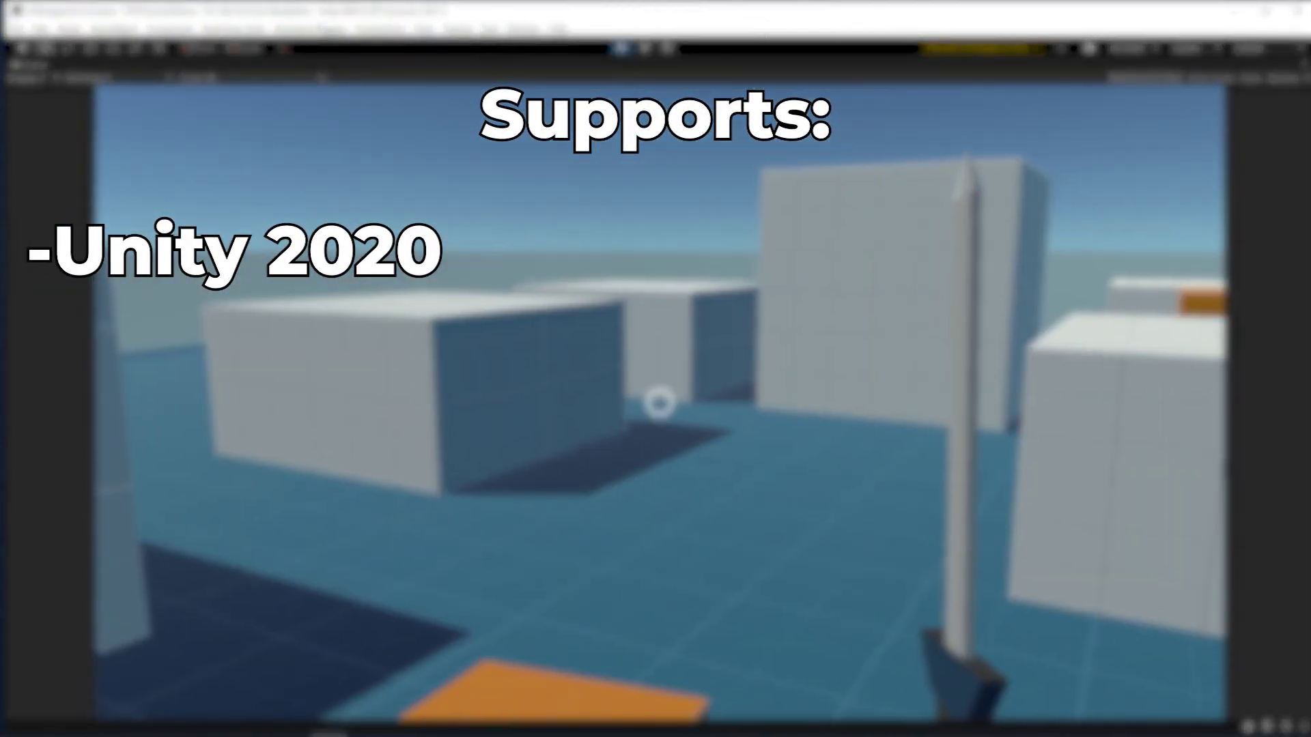
pyautogui.press('space')
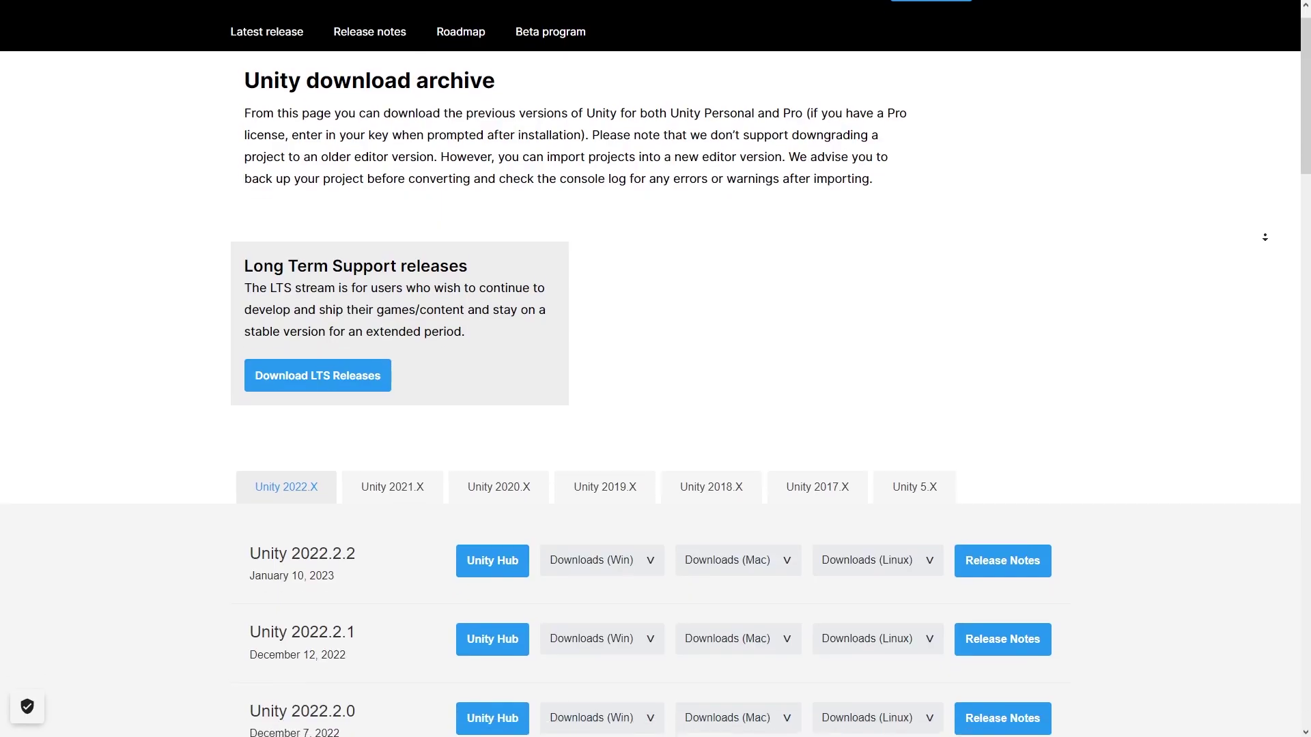
# Scroll the Unity download archive down through the older version tabs.
pyautogui.scroll(-3, 1265, 239)
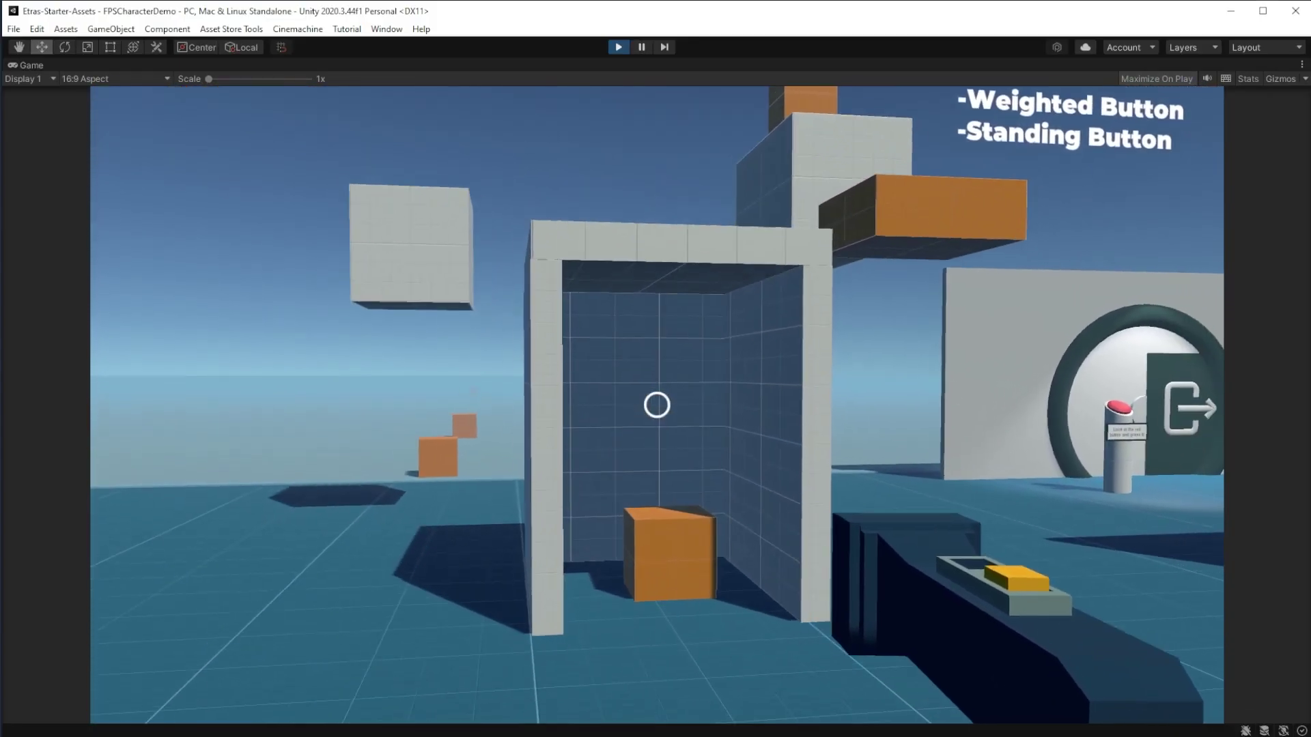
# Light the alcove wall with the flashlight, then install Cinemachine and TextMeshPro via Package Manager.
pyautogui.press('w')
pyautogui.click(656, 405)
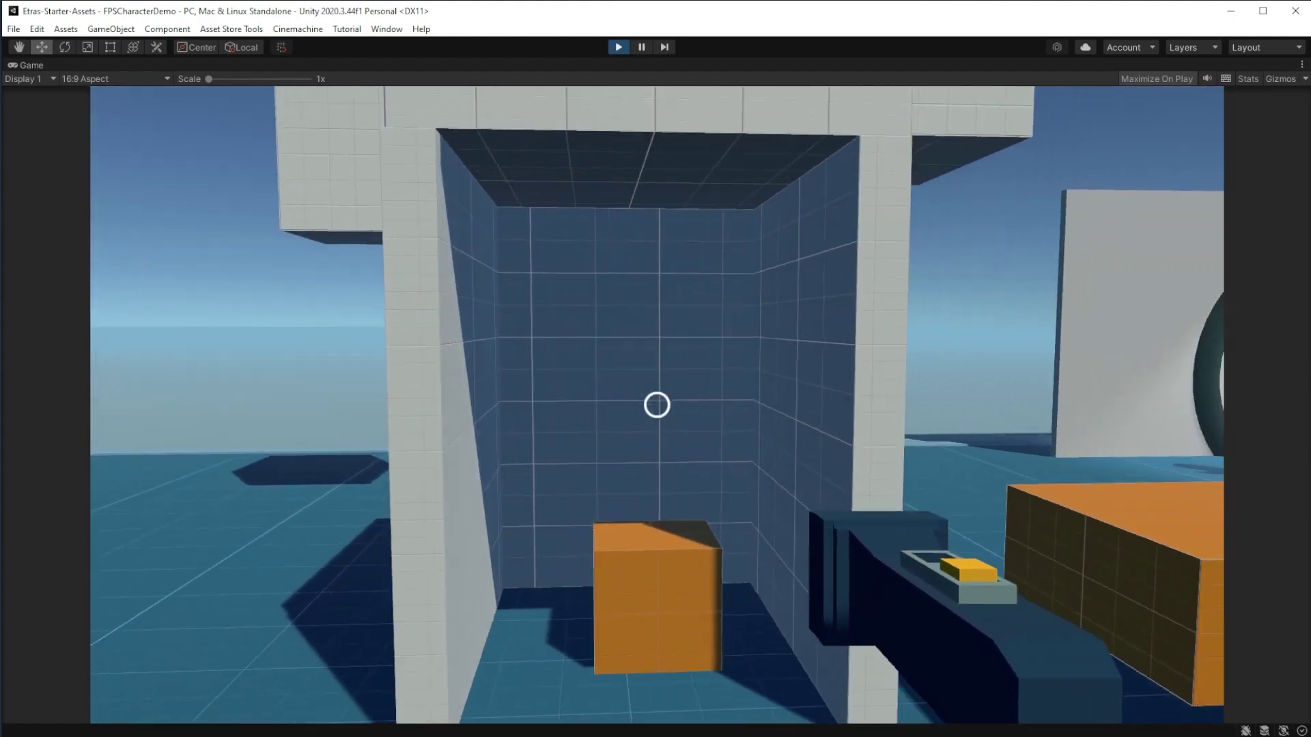
pyautogui.click(219, 29)
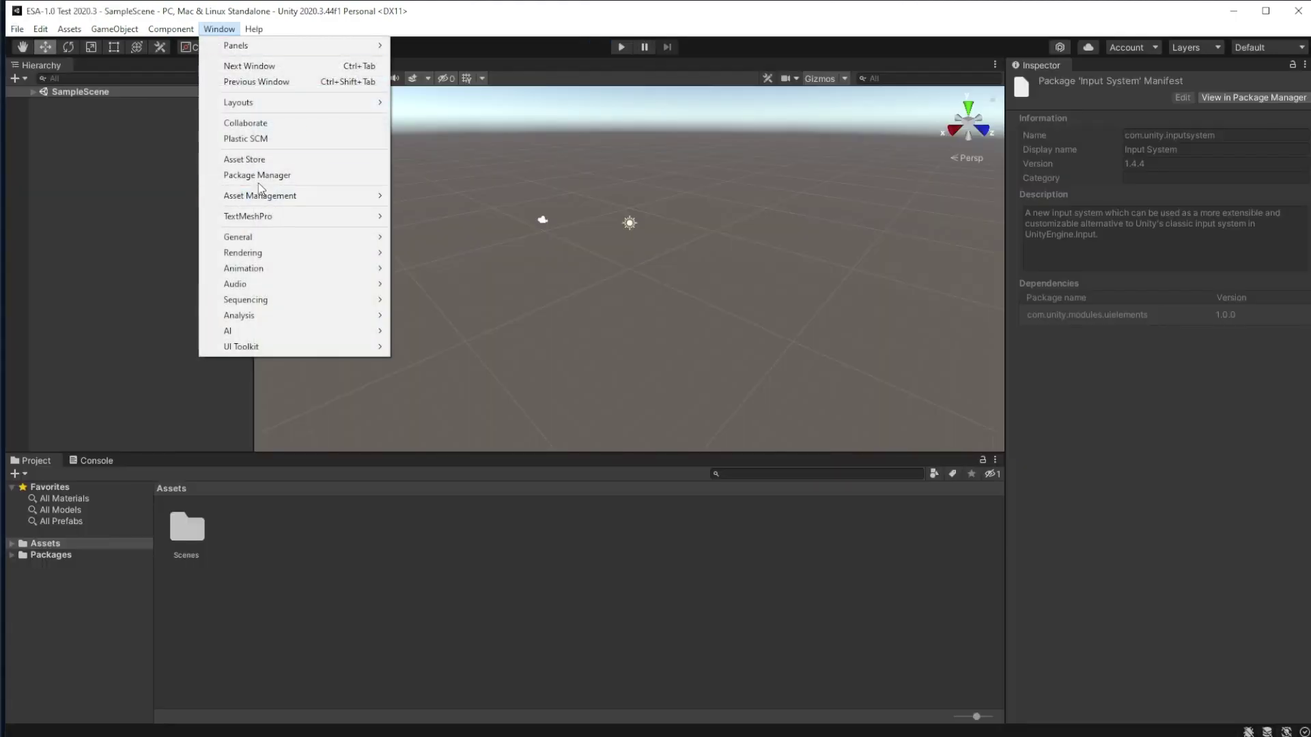
pyautogui.click(258, 179)
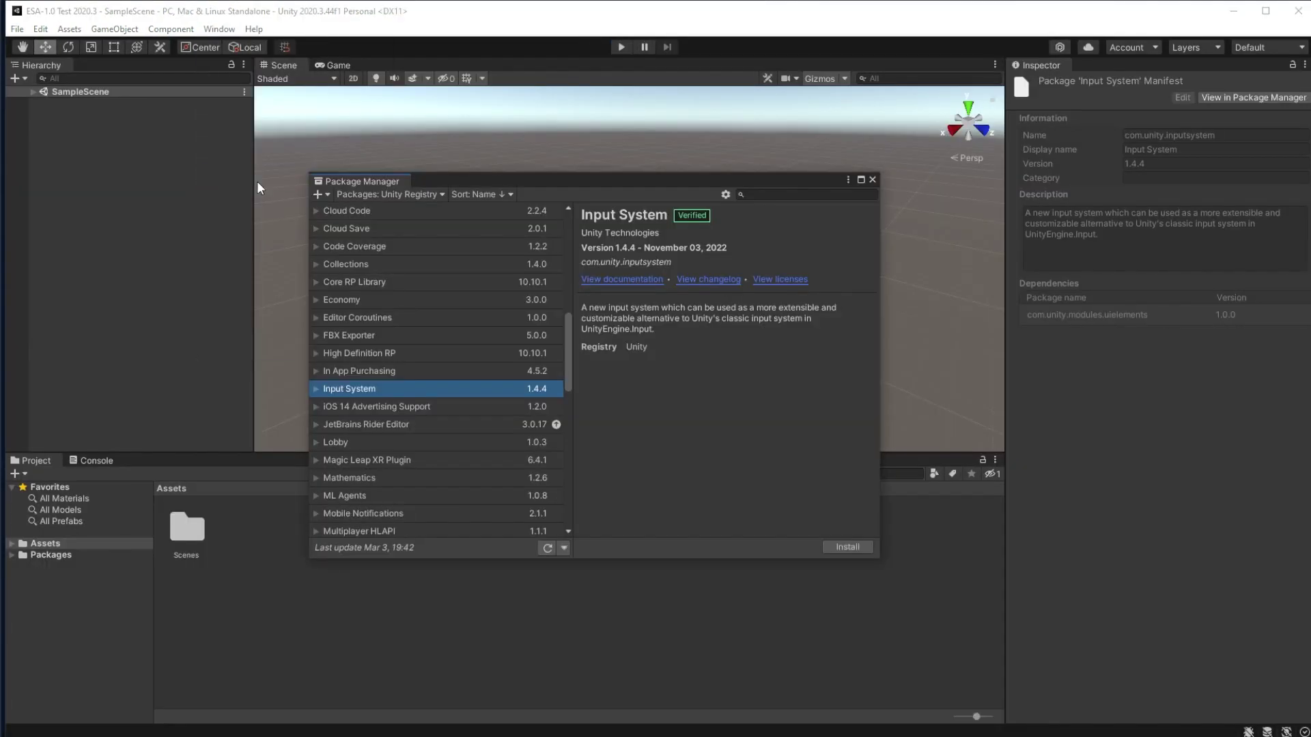
pyautogui.click(847, 547)
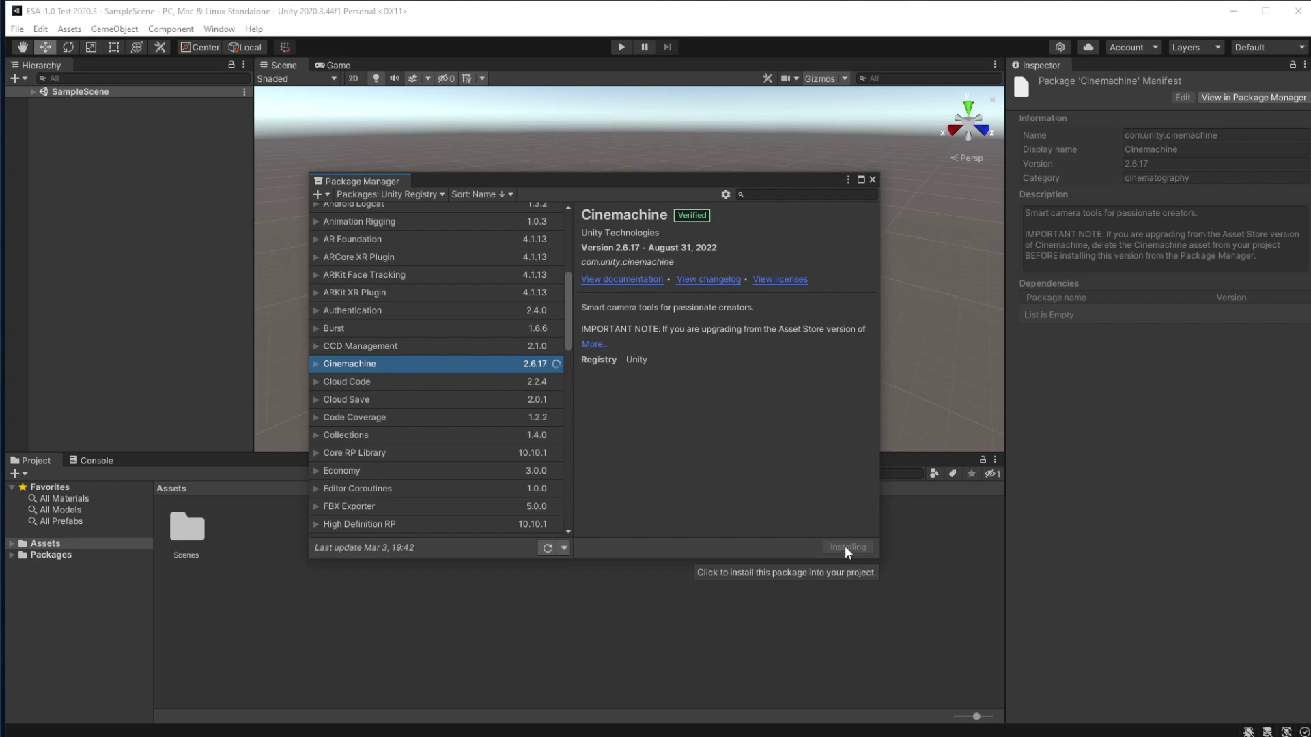
pyautogui.click(858, 545)
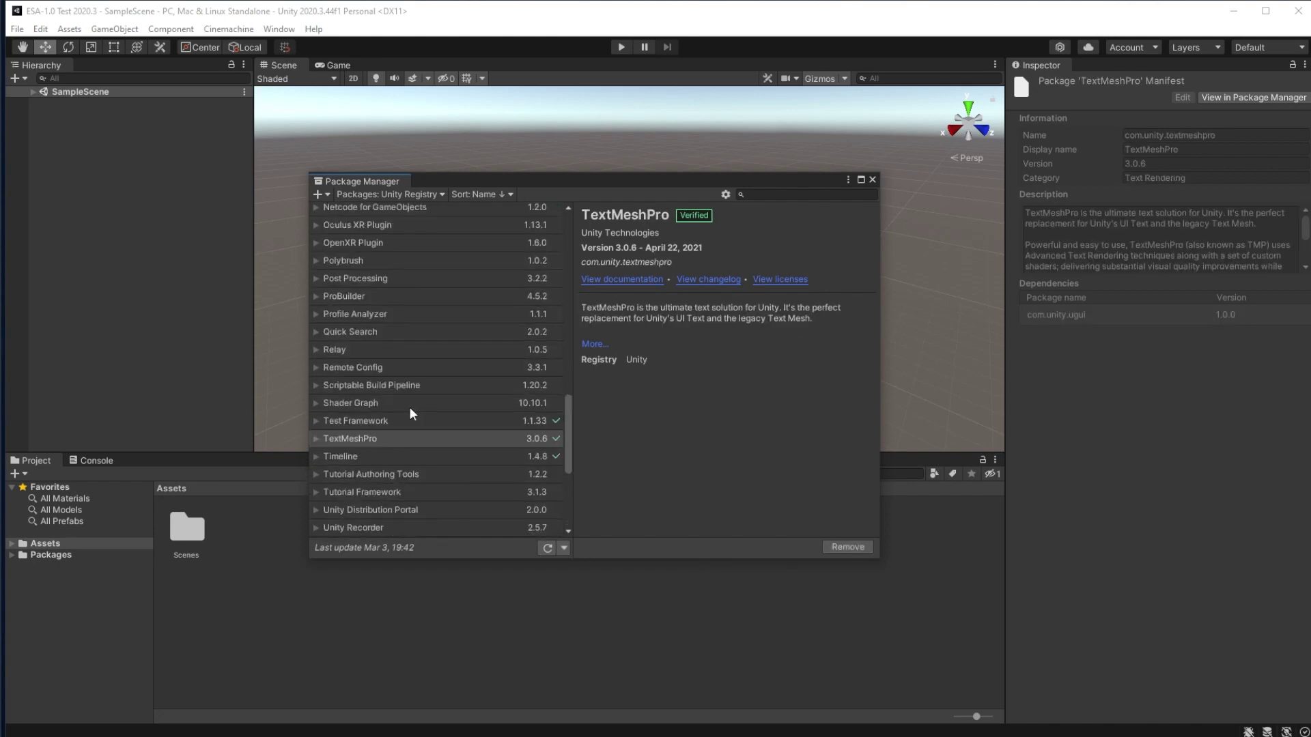
# Select and install the Input System package.
pyautogui.scroll(8, 414, 400)
pyautogui.click(372, 389)
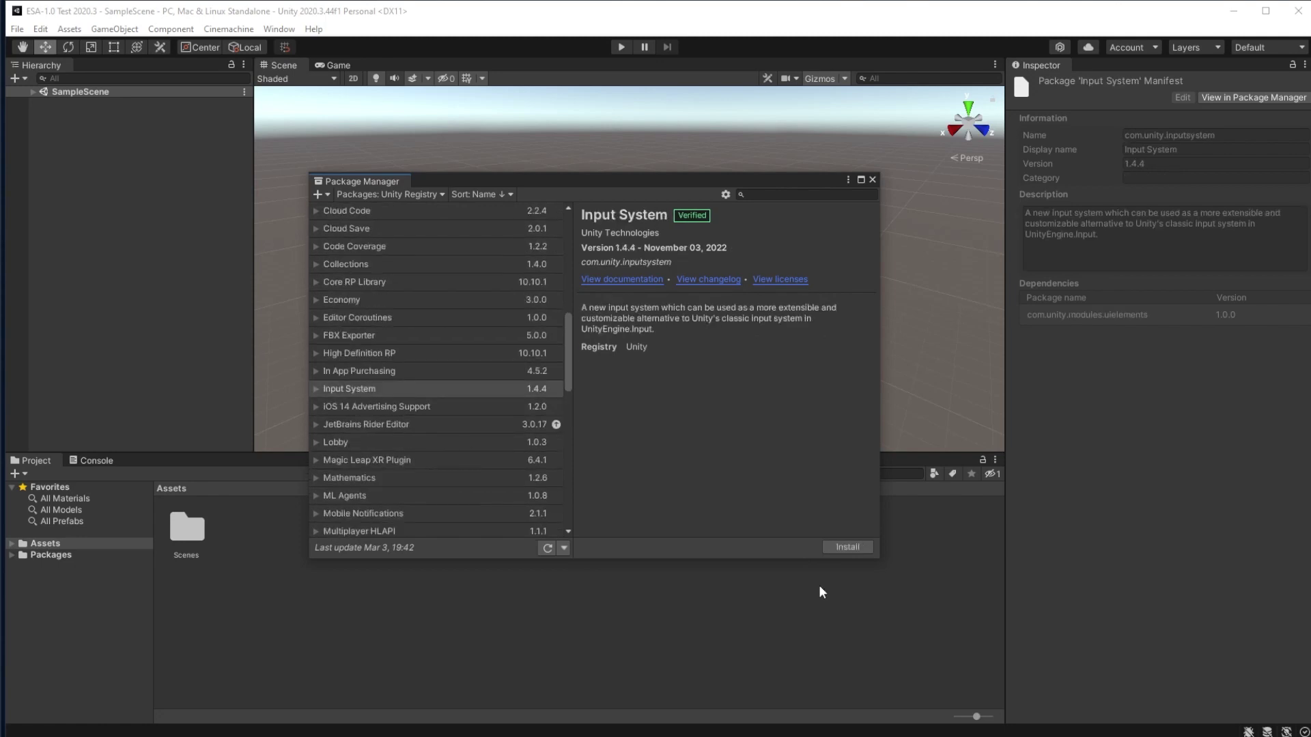
pyautogui.click(835, 547)
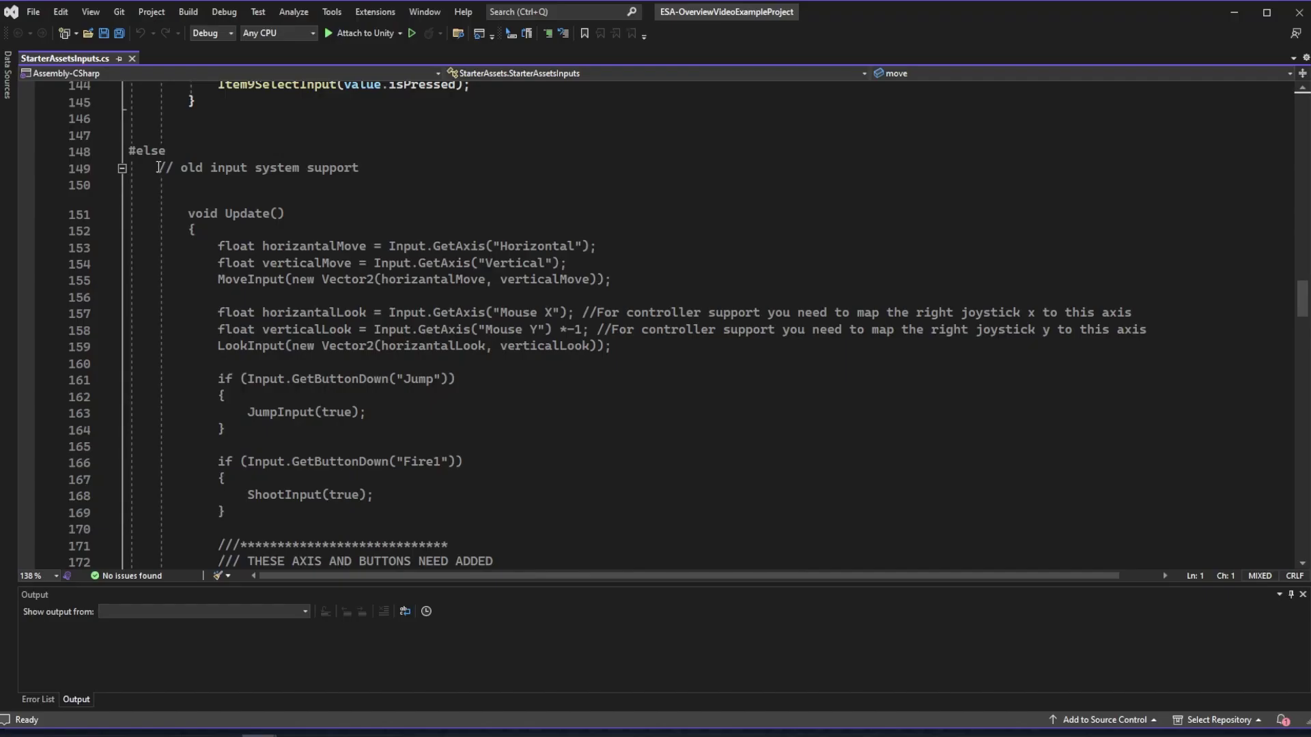
# Highlight the old input system comment on line 149 and the axes/buttons block at lines 171–184.
pyautogui.moveTo(159, 168); pyautogui.dragTo(394, 172)
pyautogui.click(394, 173)
pyautogui.scroll(-1, 394, 172)
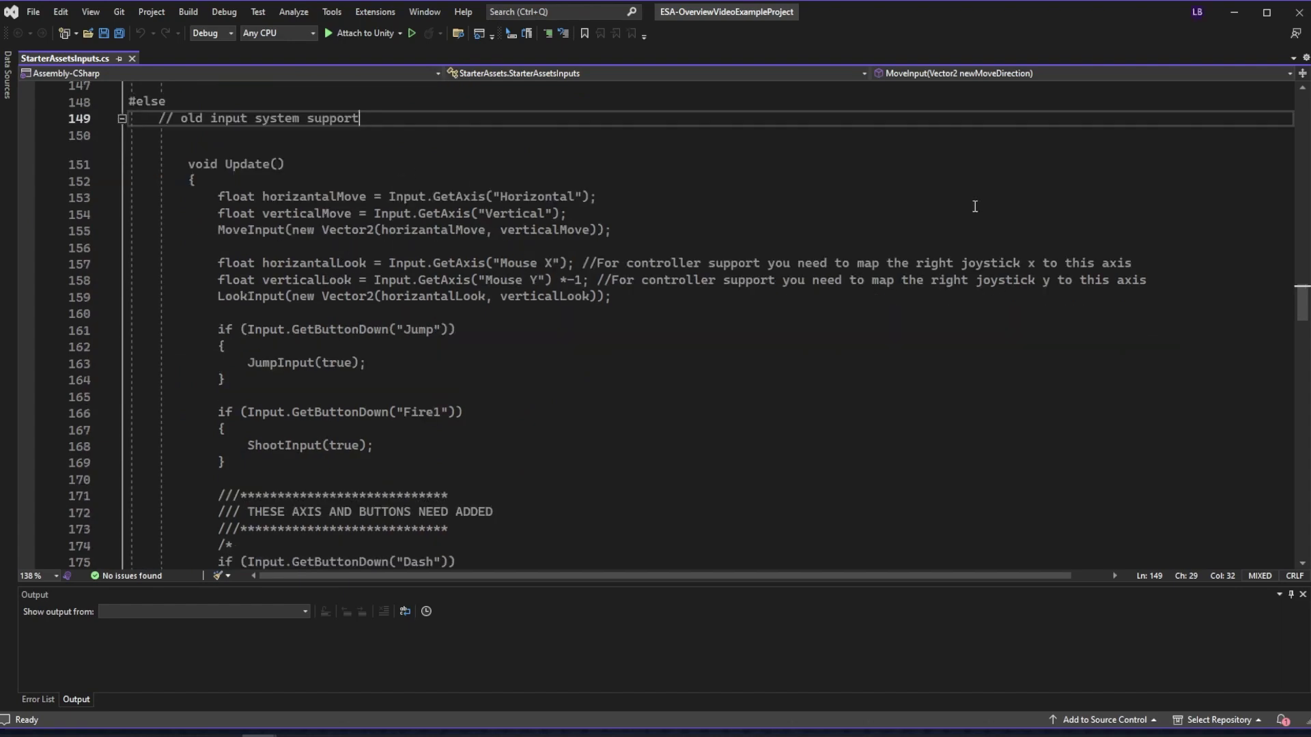
pyautogui.scroll(-5, 977, 206)
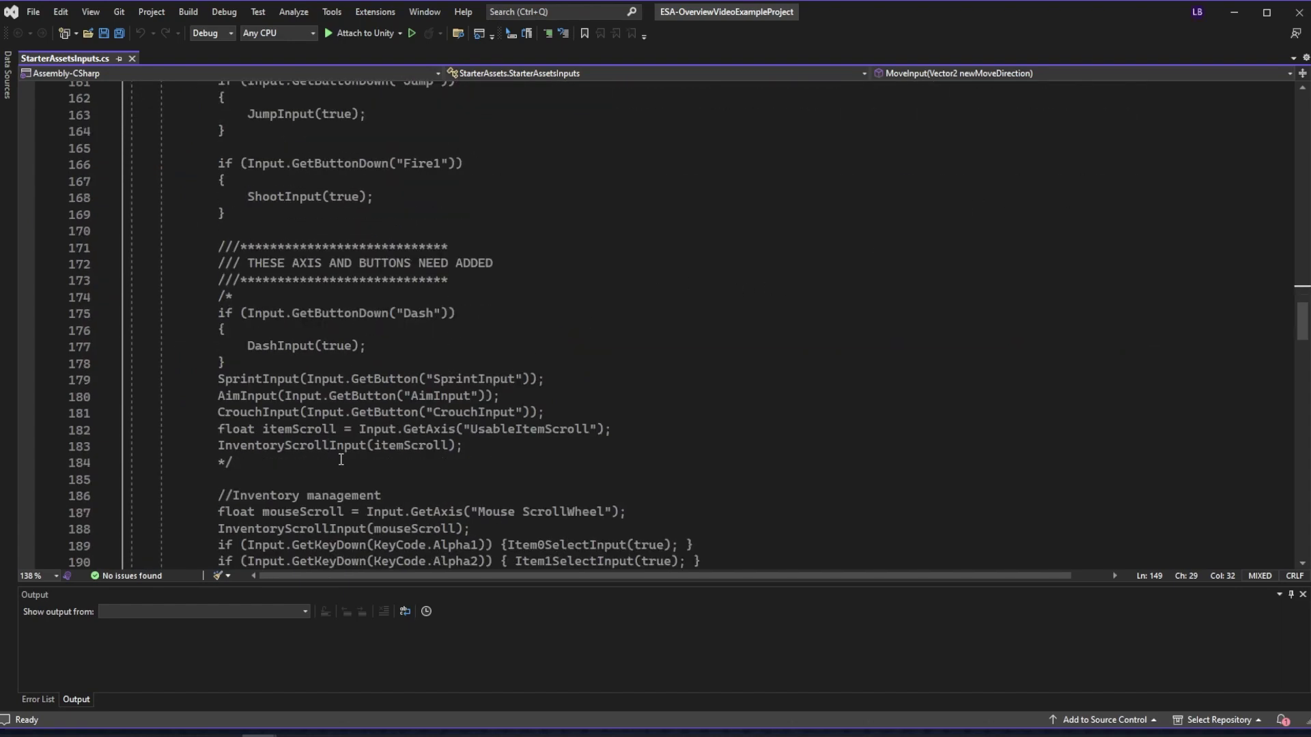
pyautogui.moveTo(318, 469); pyautogui.dragTo(128, 247)
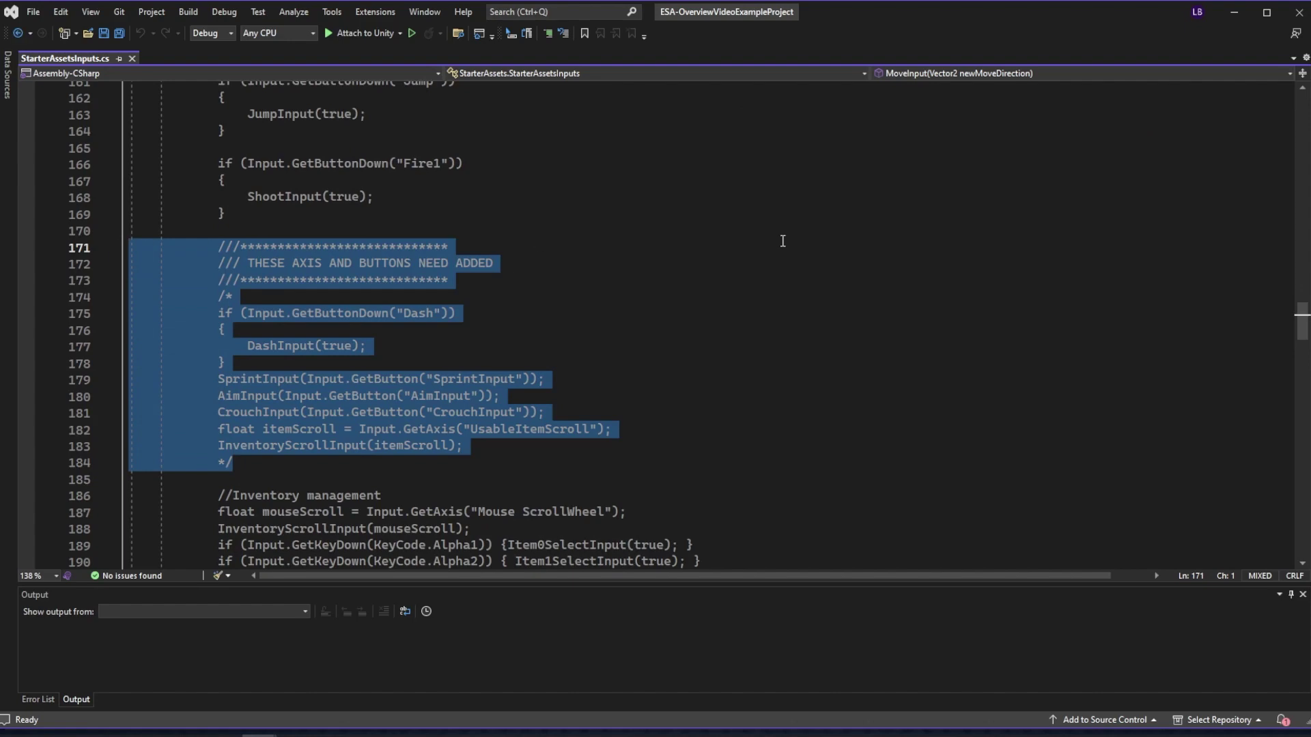
pyautogui.scroll(-1, 1101, 247)
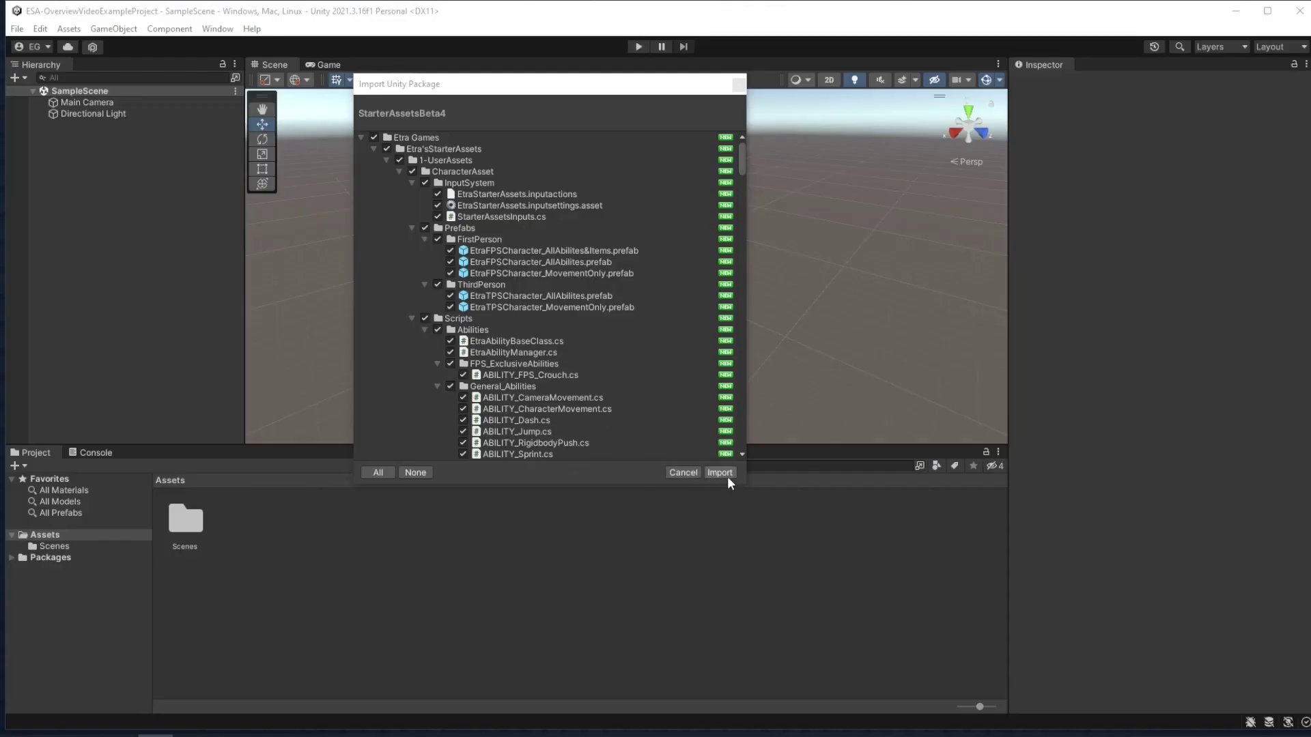
# Import all StarterAssetsBeta4 files into the project.
pyautogui.click(720, 473)
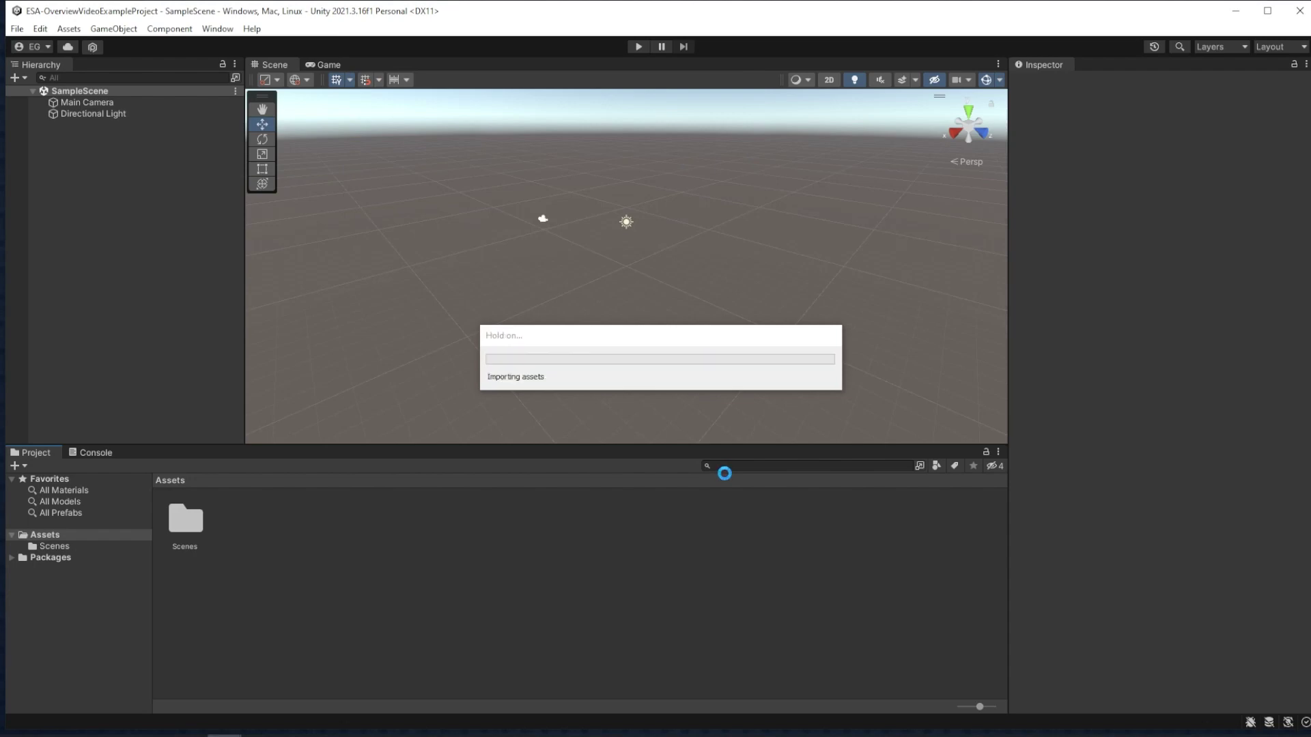
# Browse to Etra'sStarterAssets > 1-UserAssets > Scenes and open FPS, TPS, then NoCharacterDemo scenes.
pyautogui.doubleClick(186, 527)
pyautogui.doubleClick(187, 532)
pyautogui.doubleClick(189, 539)
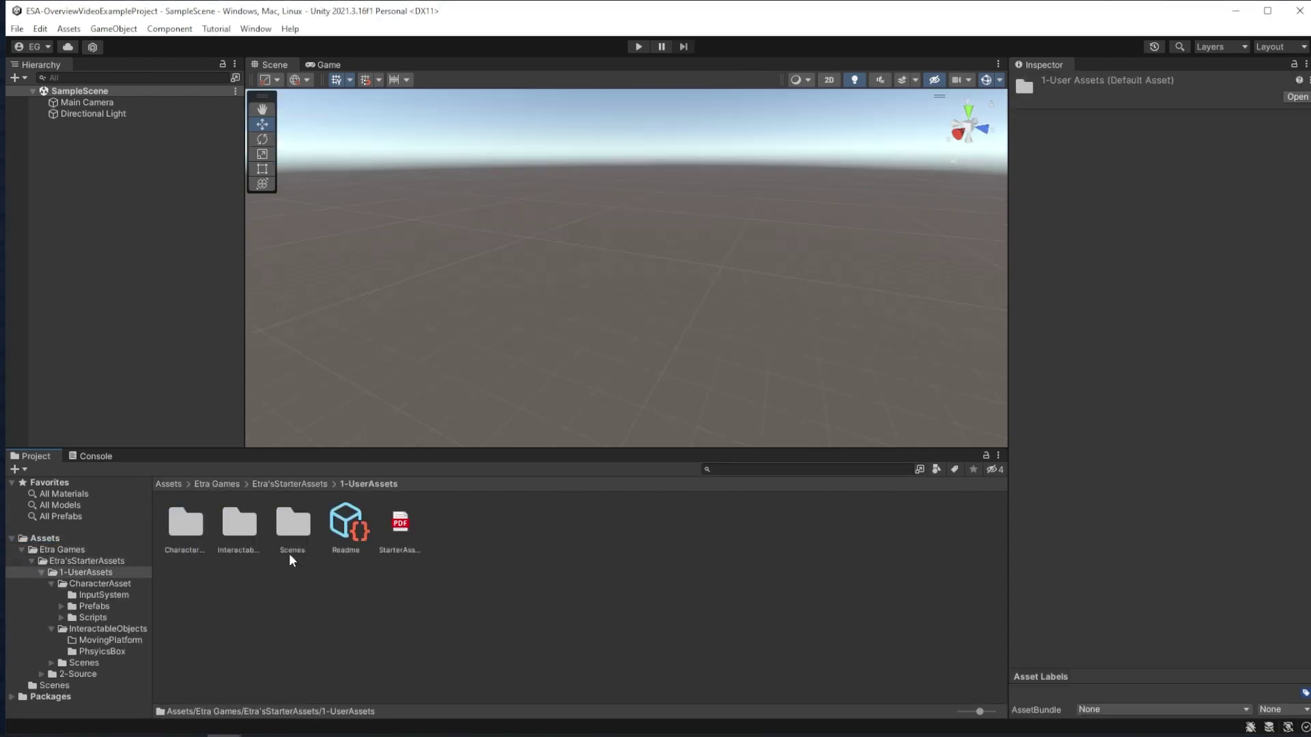
pyautogui.doubleClick(291, 553)
pyautogui.doubleClick(346, 537)
pyautogui.doubleClick(454, 529)
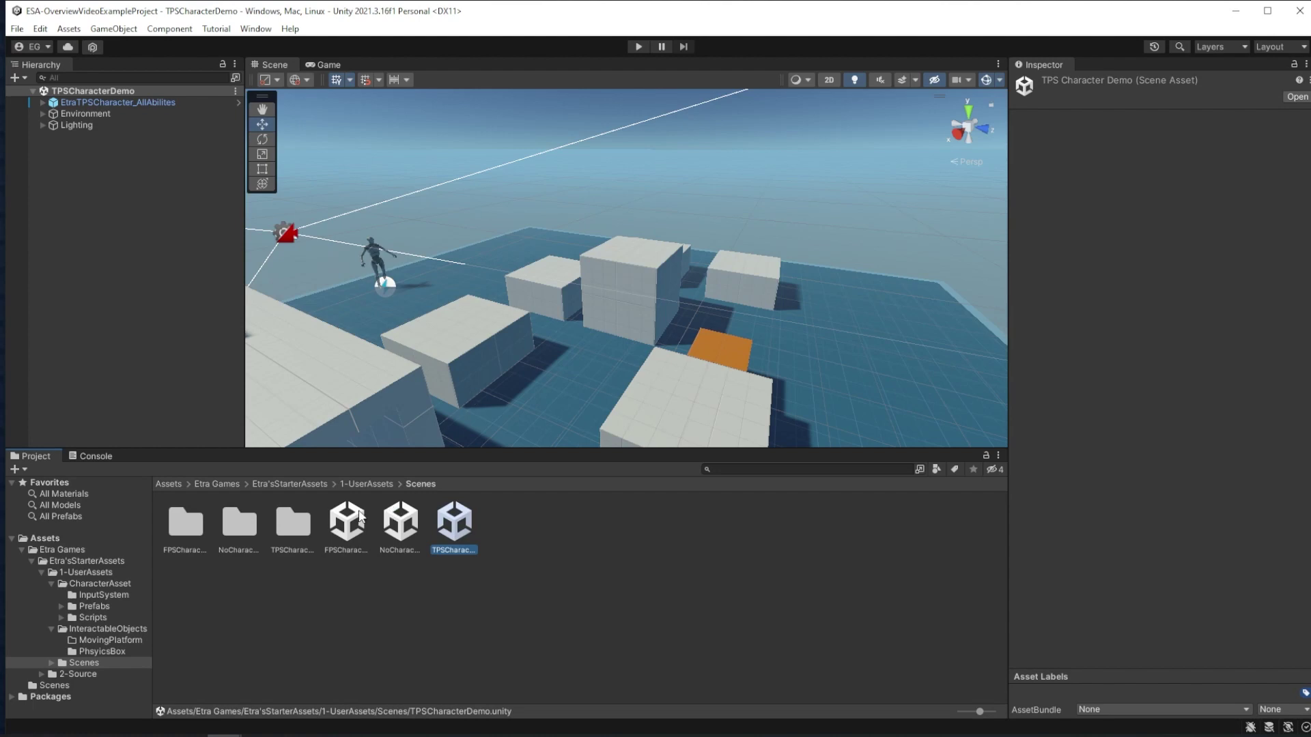
pyautogui.doubleClick(402, 526)
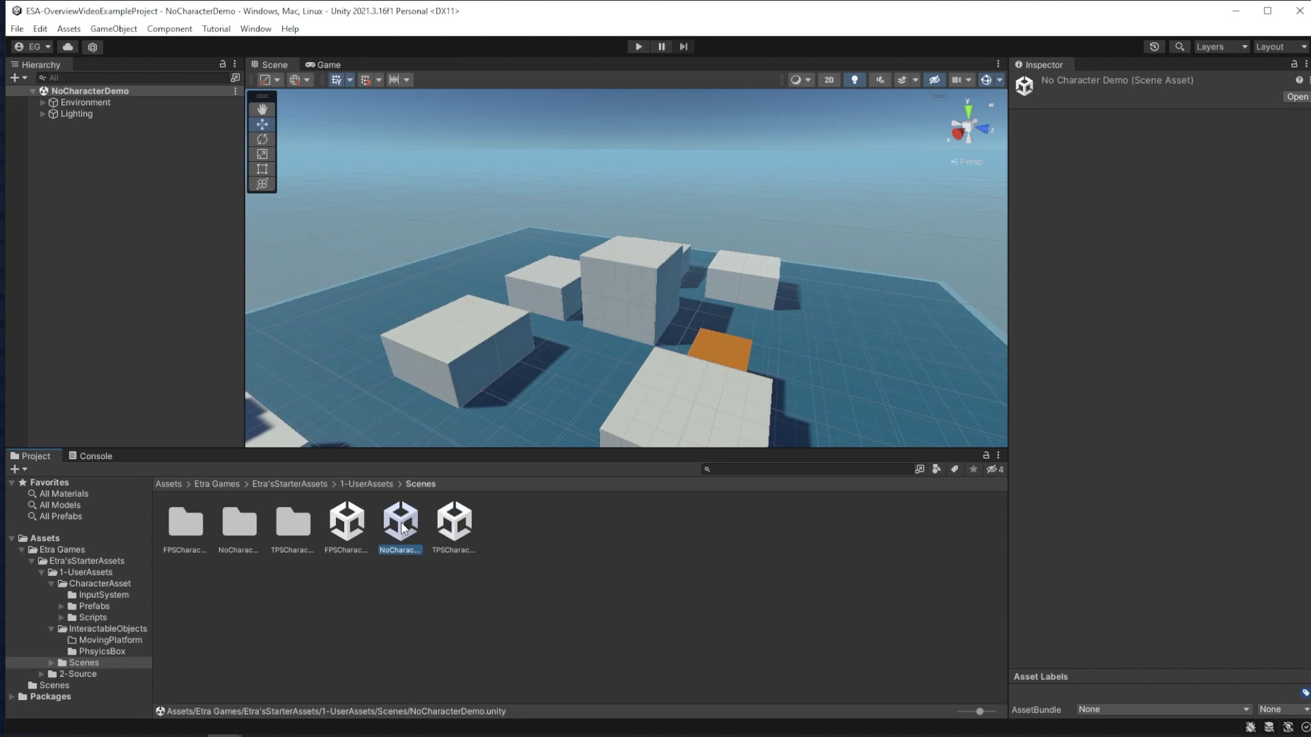
# Look around the NoCharacterDemo level and launch the EtraCharacterCreator window.
pyautogui.moveTo(425, 209); pyautogui.dragTo(928, 229, button='right')
pyautogui.press('a')
pyautogui.keyDown('alt'); pyautogui.moveTo(926, 229); pyautogui.dragTo(824, 148); pyautogui.keyUp('alt')
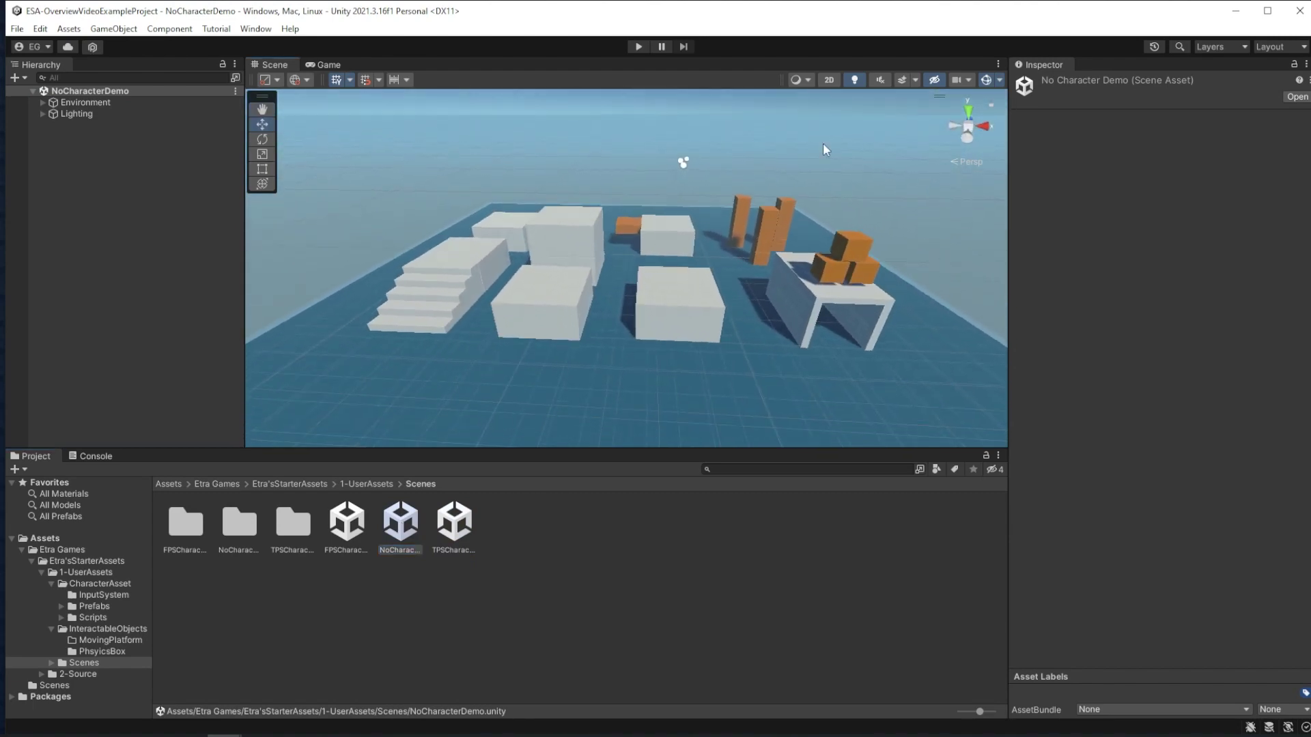
pyautogui.click(255, 29)
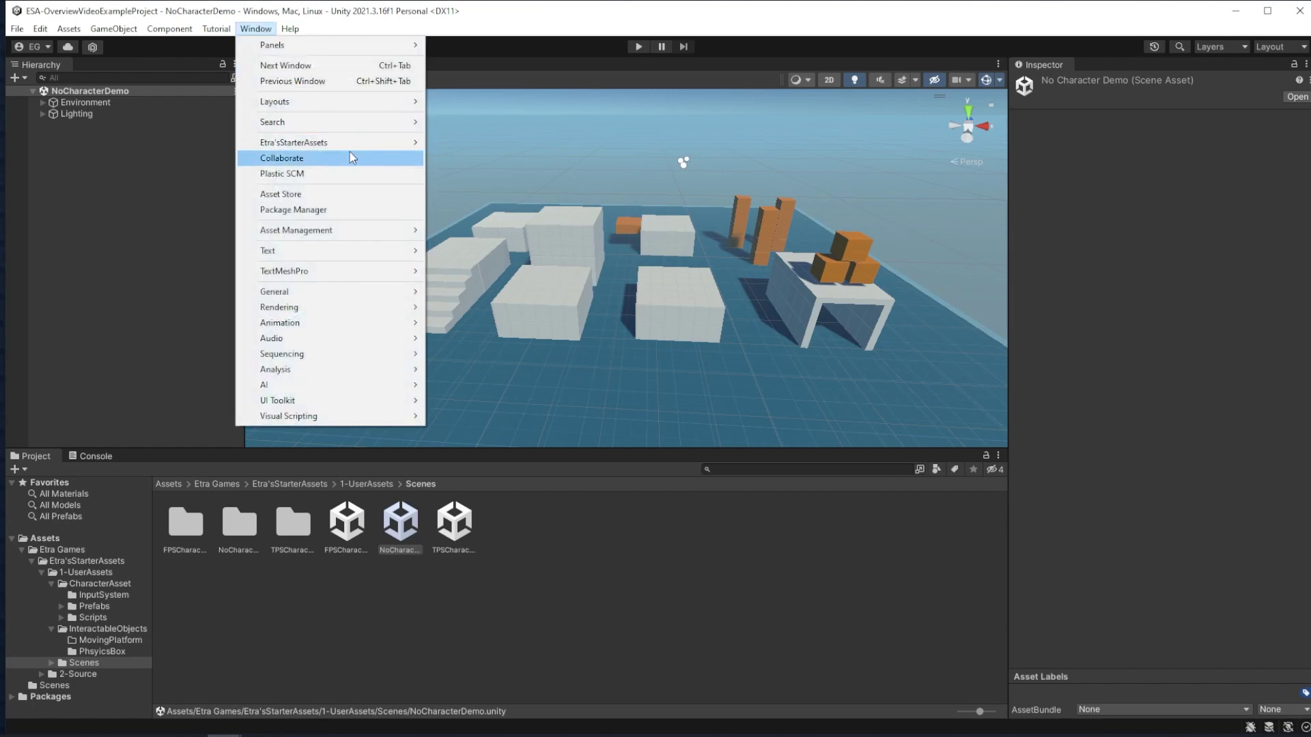
pyautogui.moveTo(355, 145)
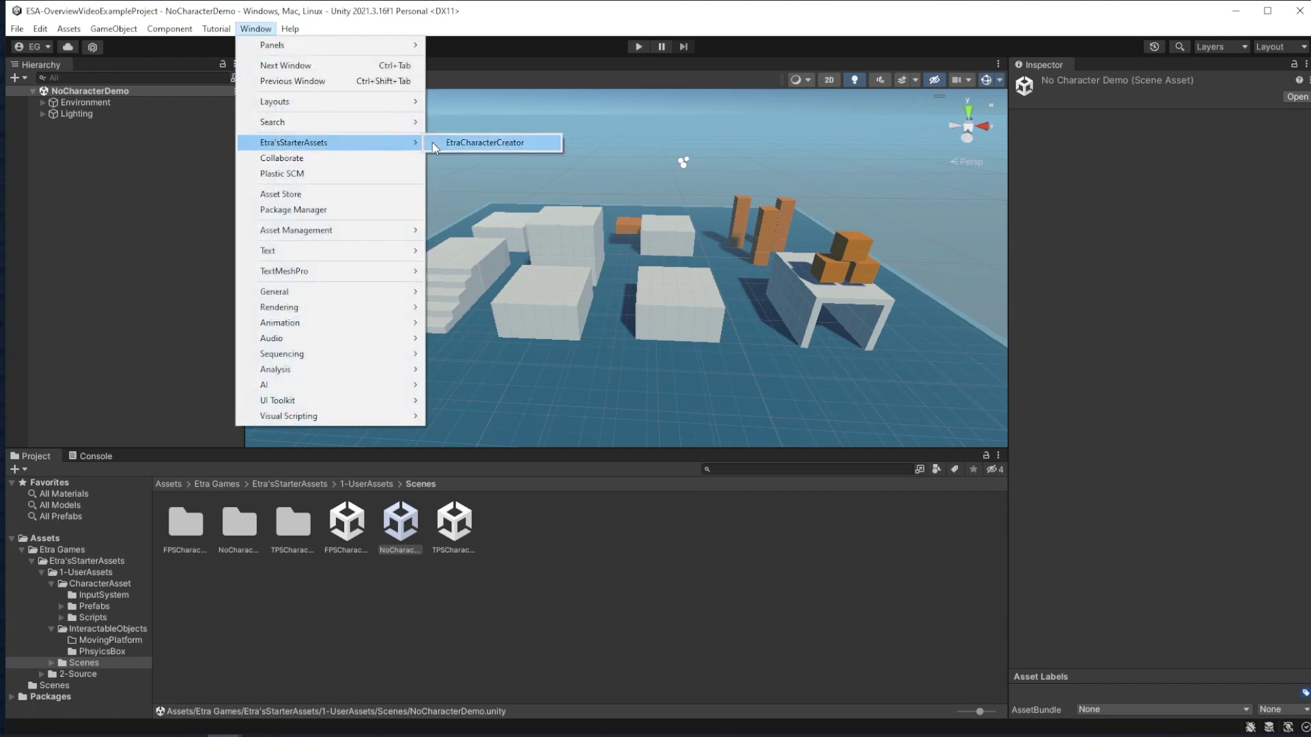
pyautogui.click(469, 146)
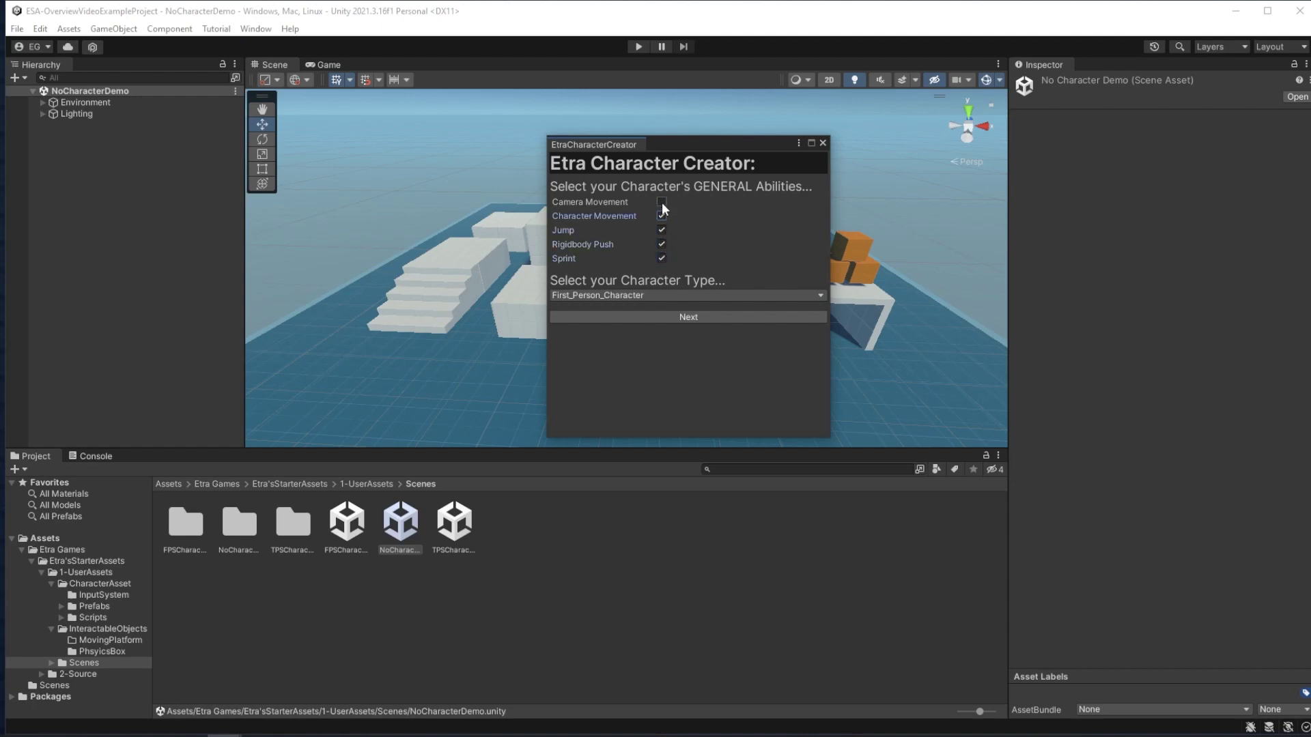
# Reselect First_Person_Character in the Character Type dropdown.
pyautogui.click(735, 299)
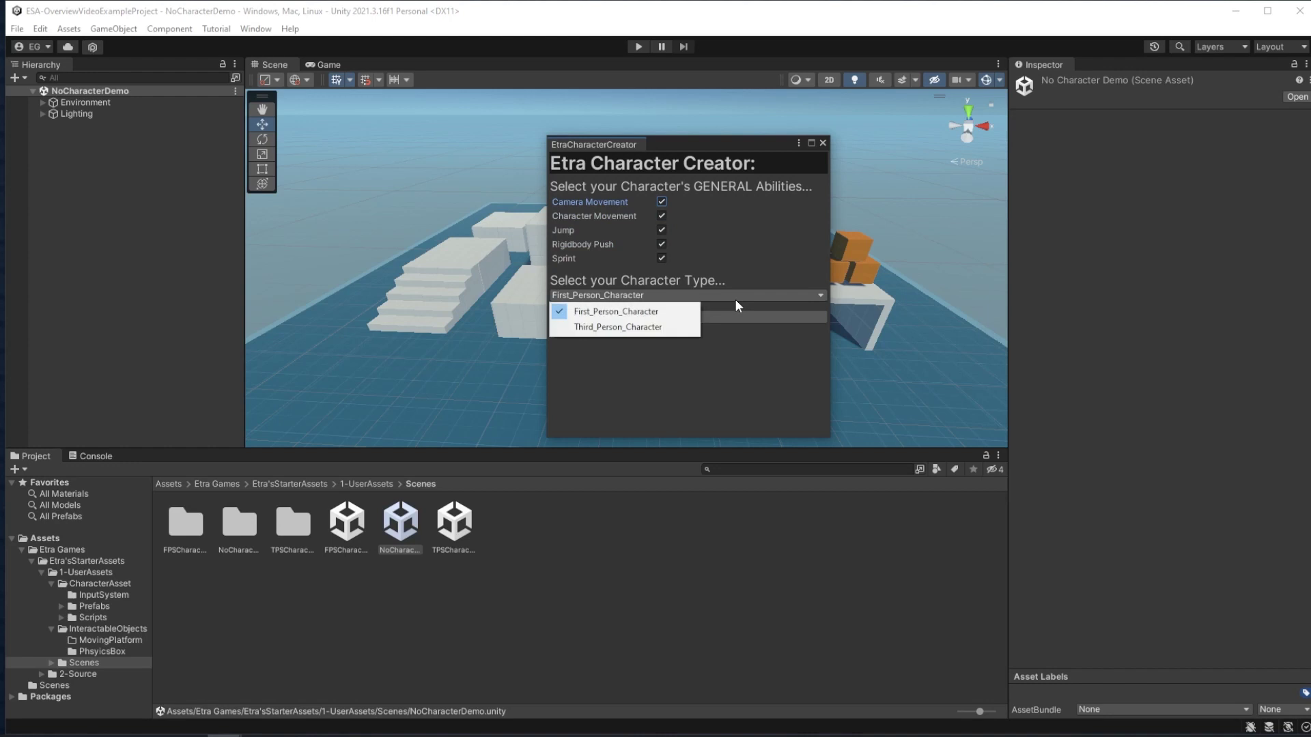
pyautogui.click(794, 275)
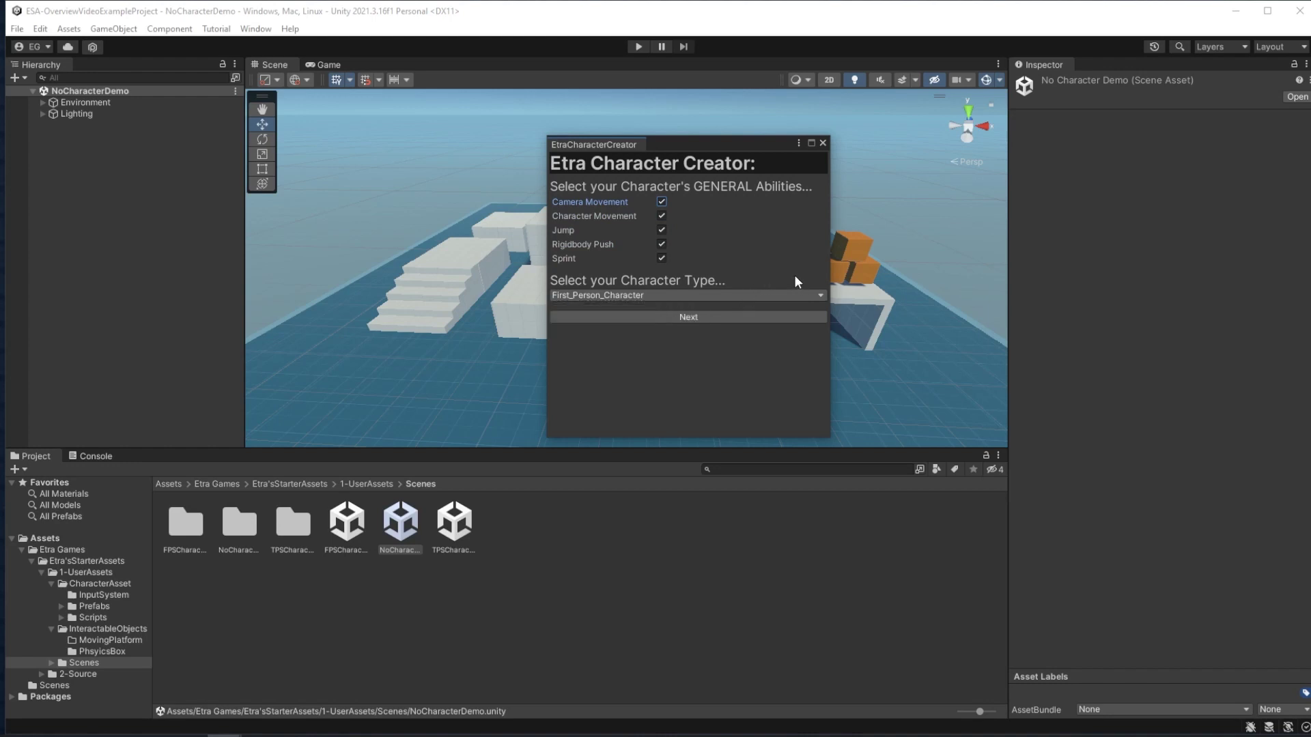
# Keep FPS Crouch, add FPS Blaster and FPS Flashlight, and create the character.
pyautogui.click(744, 321)
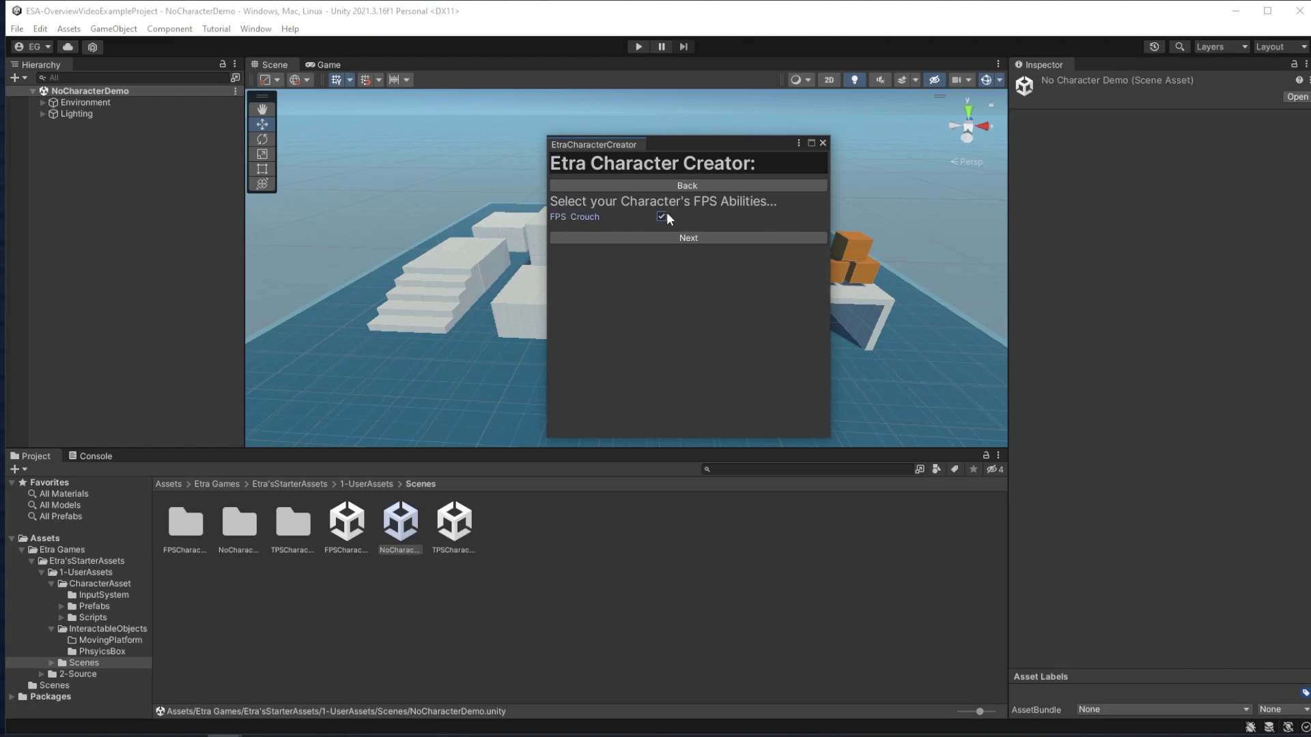
pyautogui.click(710, 240)
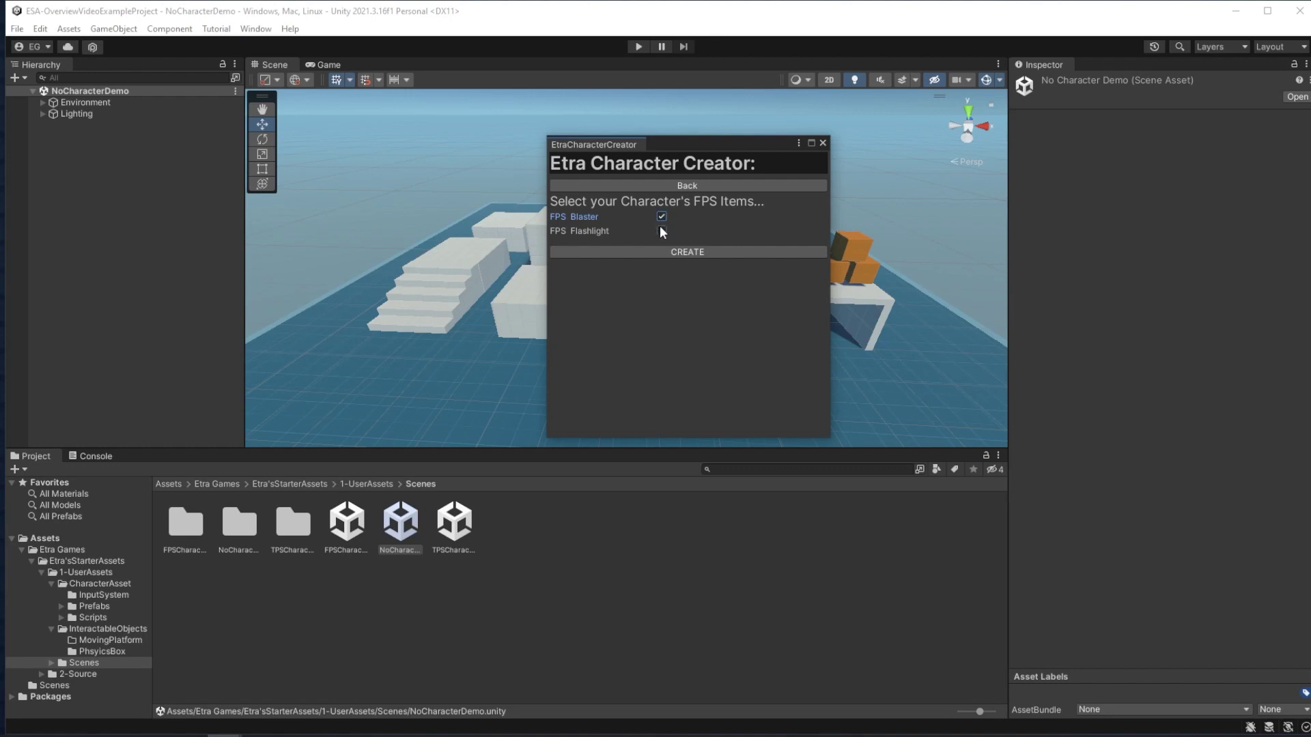
pyautogui.click(739, 252)
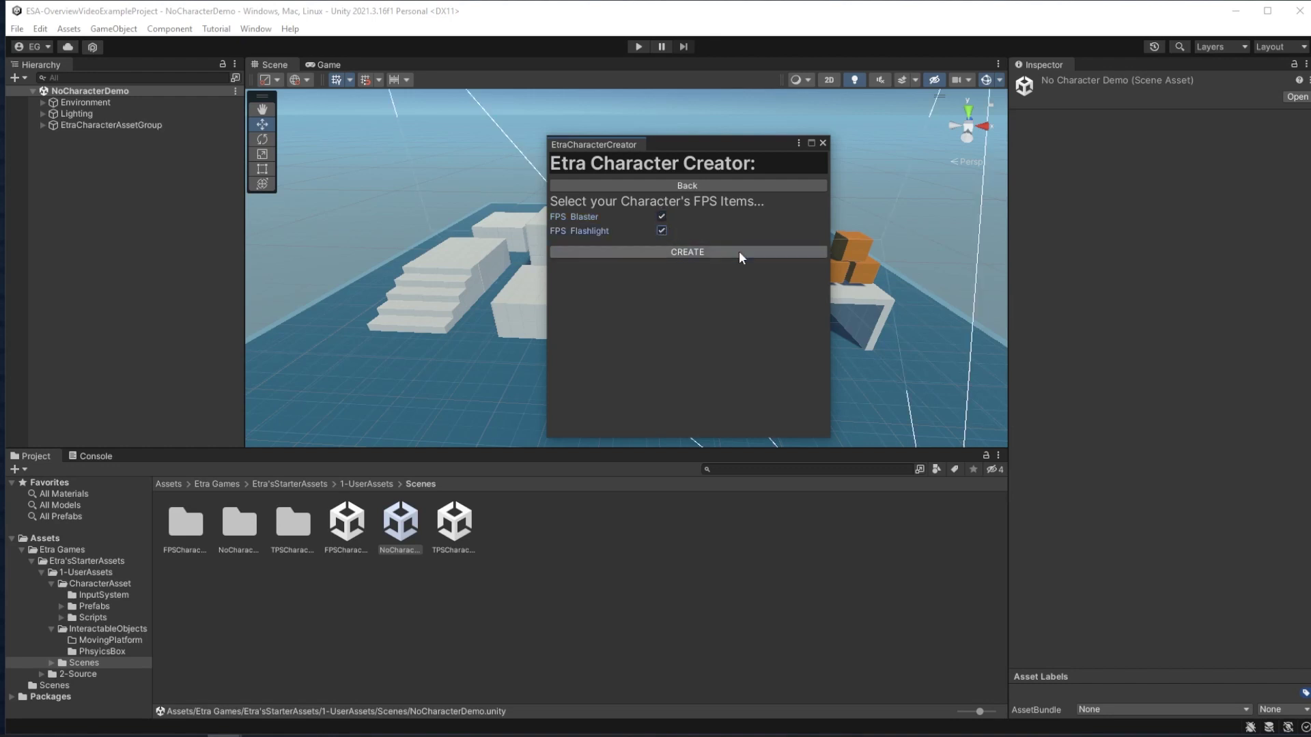
# Close the creator, enter Play mode with Ctrl+P, walk around and swap the held item.
pyautogui.click(823, 142)
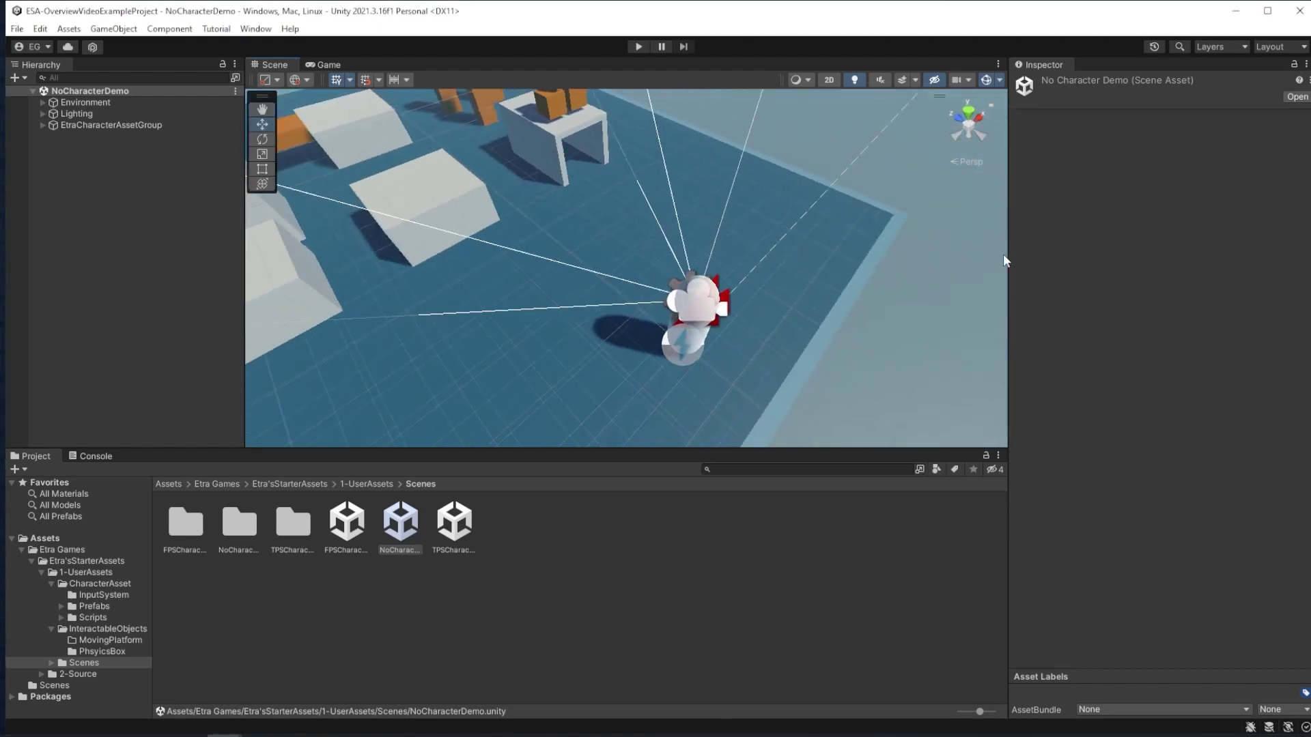
pyautogui.hotkey('ctrl', 'p')
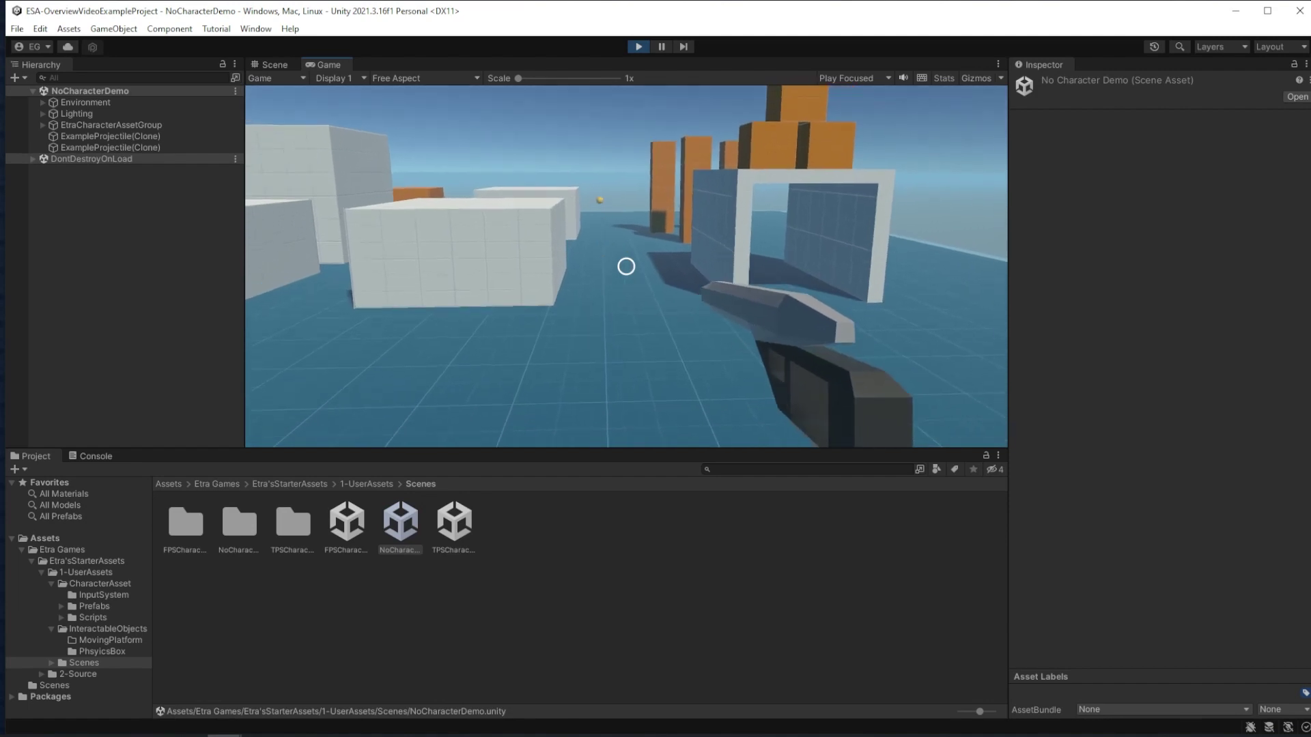
pyautogui.press('w')
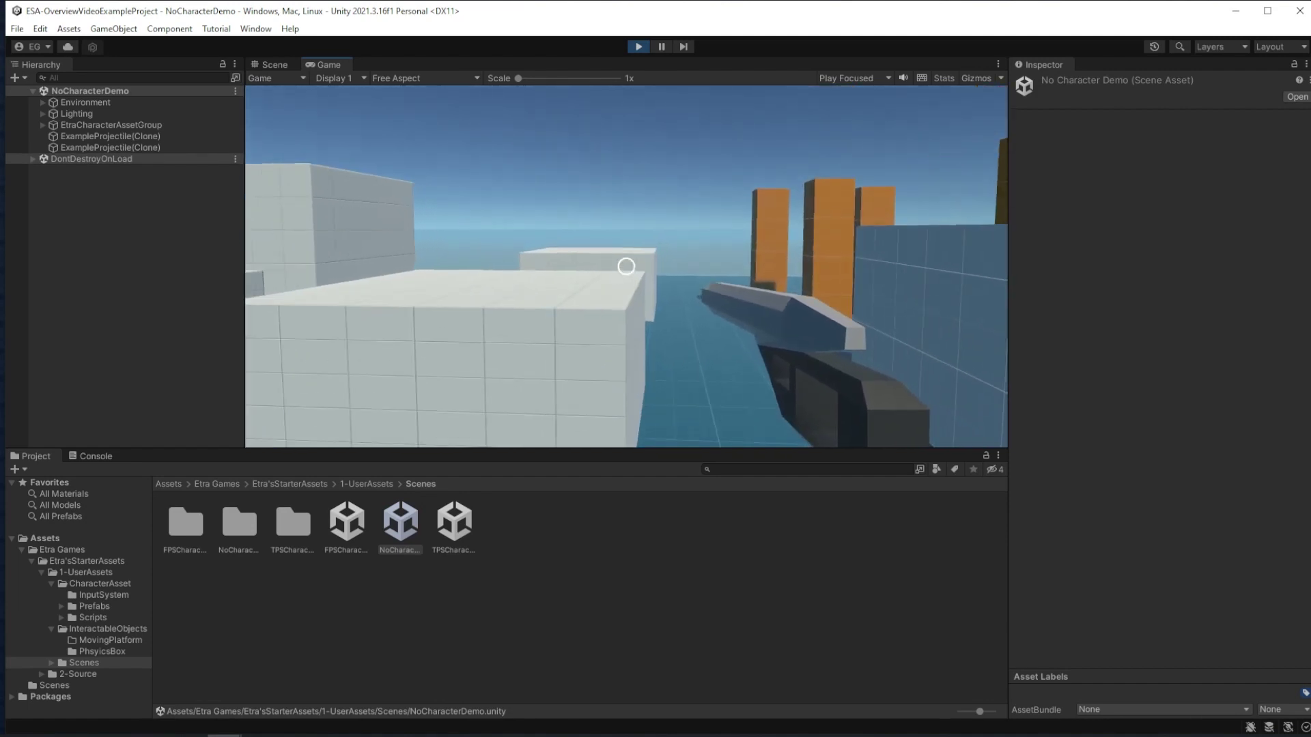
pyautogui.press('w')
pyautogui.press('s')
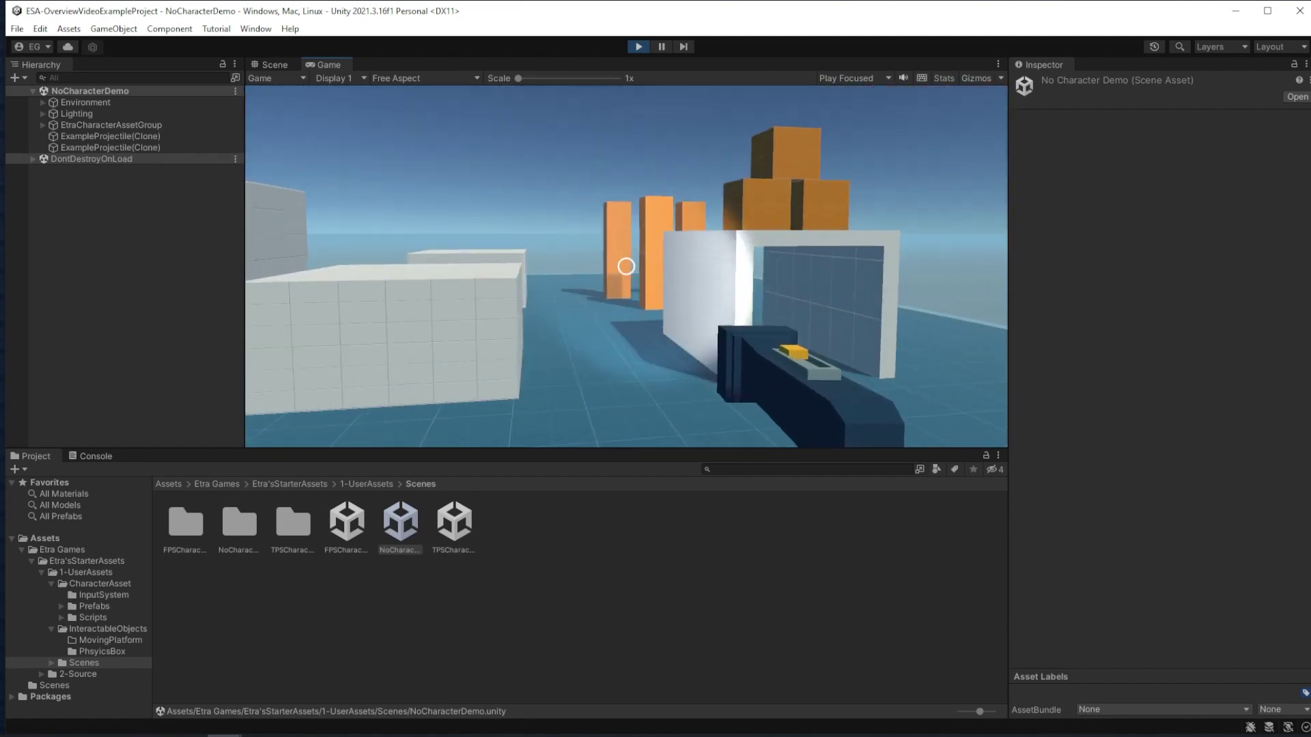
pyautogui.press('w')
pyautogui.scroll(-1, 626, 266)
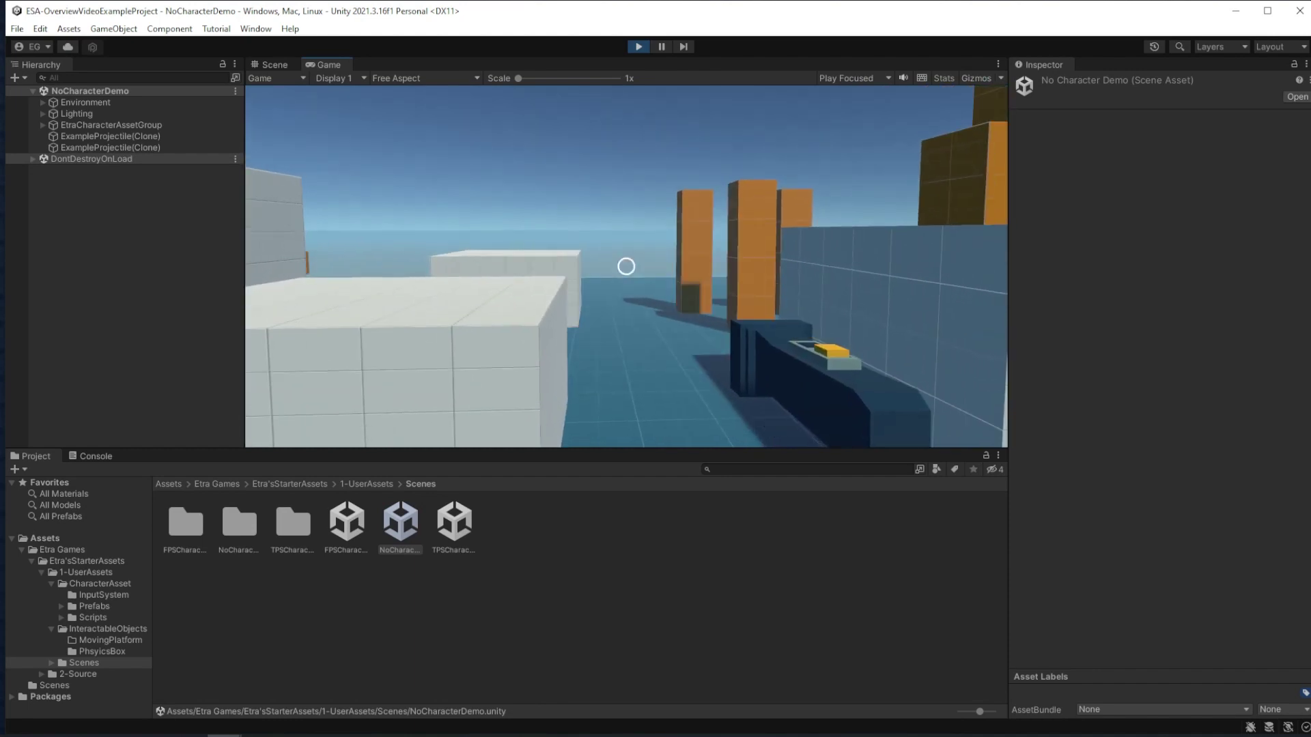
# Shoot the blaster at the orange boxes, jump onto them and walk through the grey arch.
pyautogui.click(626, 266)
pyautogui.click(626, 266)
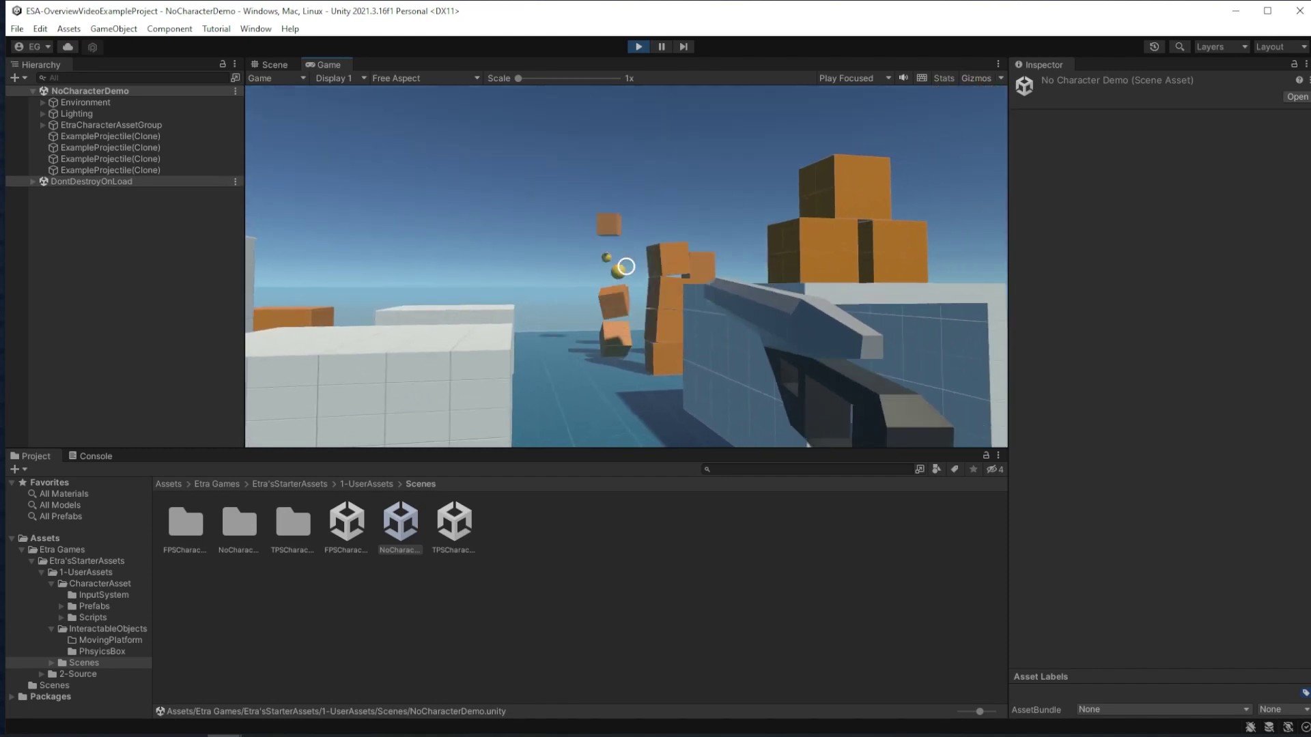
pyautogui.click(626, 267)
pyautogui.click(626, 267)
pyautogui.press('w')
pyautogui.press('space')
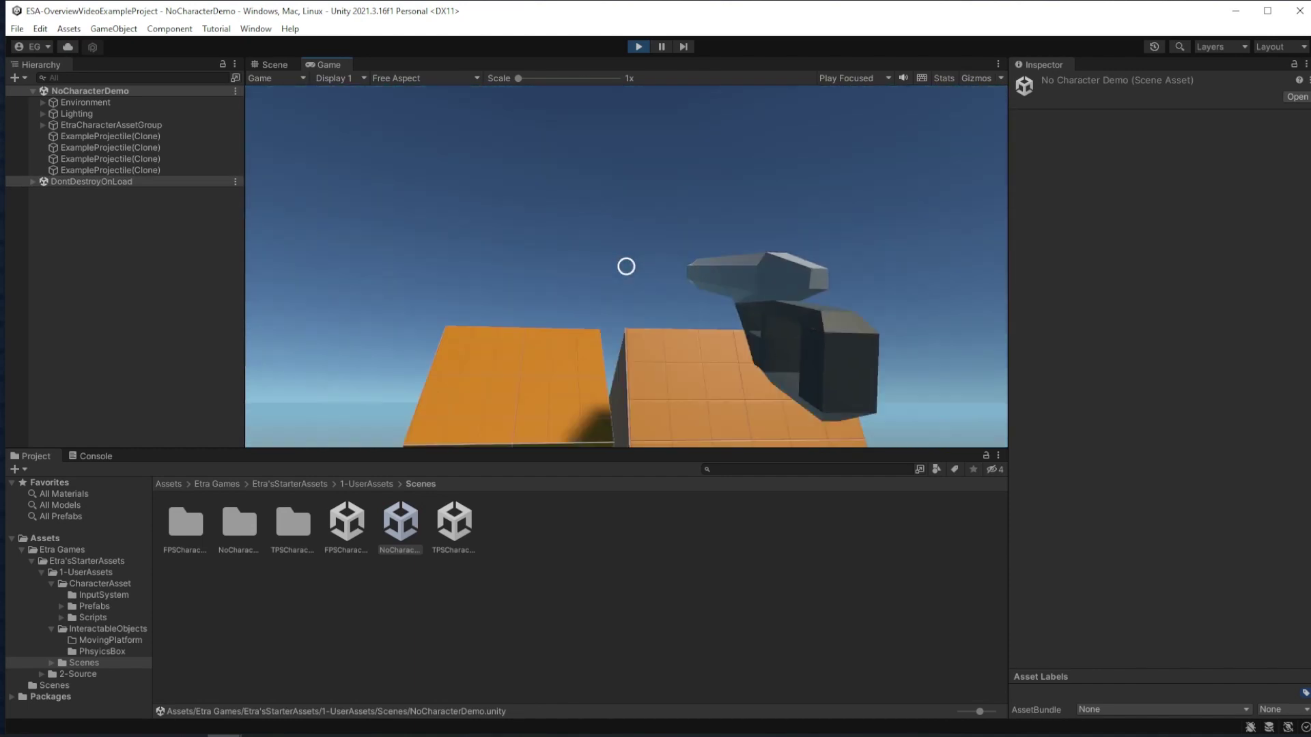
pyautogui.press('s')
pyautogui.press('w')
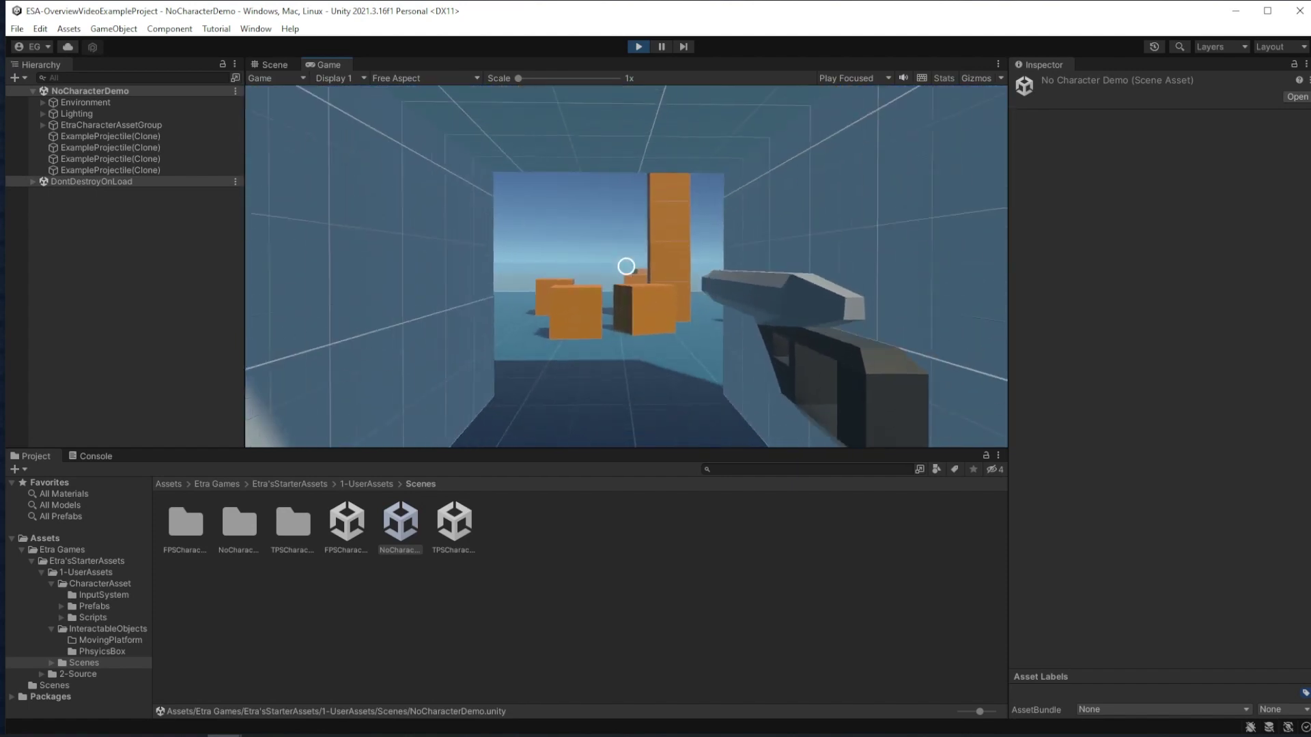
pyautogui.click(626, 266)
pyautogui.press('w')
pyautogui.click(626, 266)
pyautogui.click(626, 266)
pyautogui.click(626, 266)
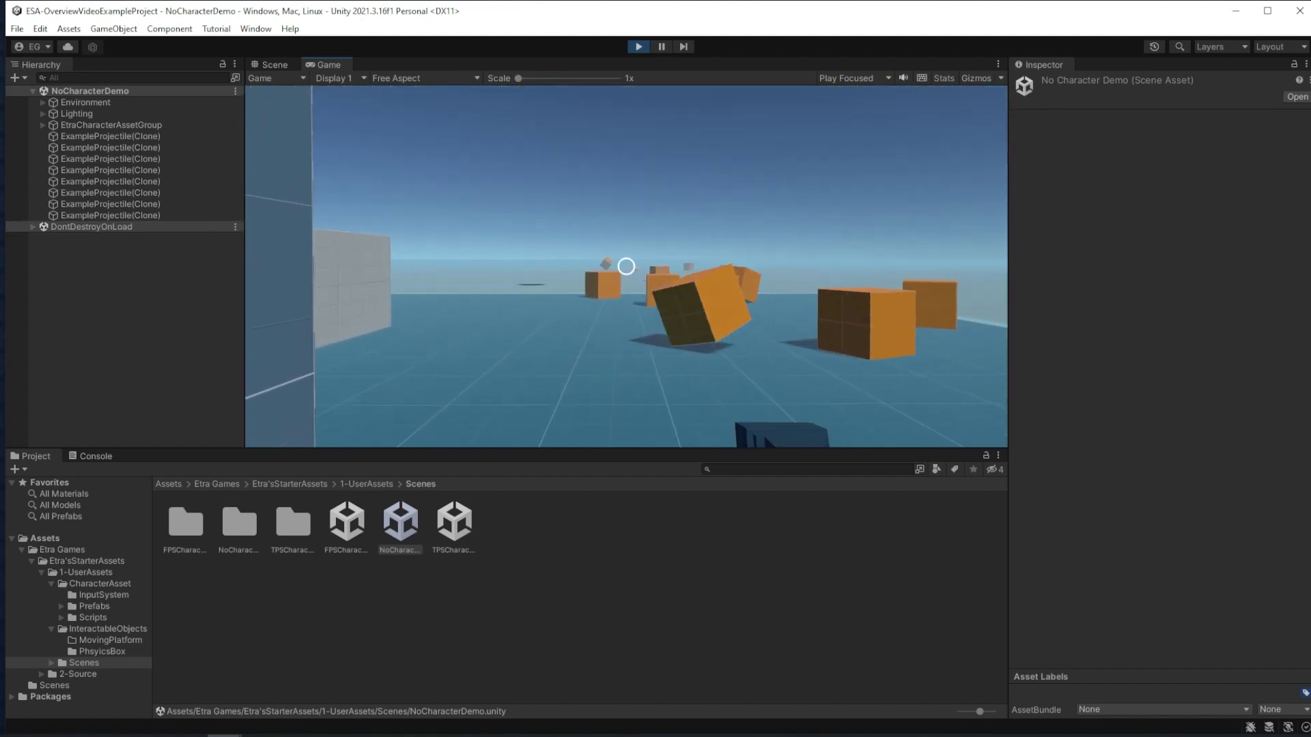
# Light up the white block, swap items and fire the blaster toward the sky.
pyautogui.press('w')
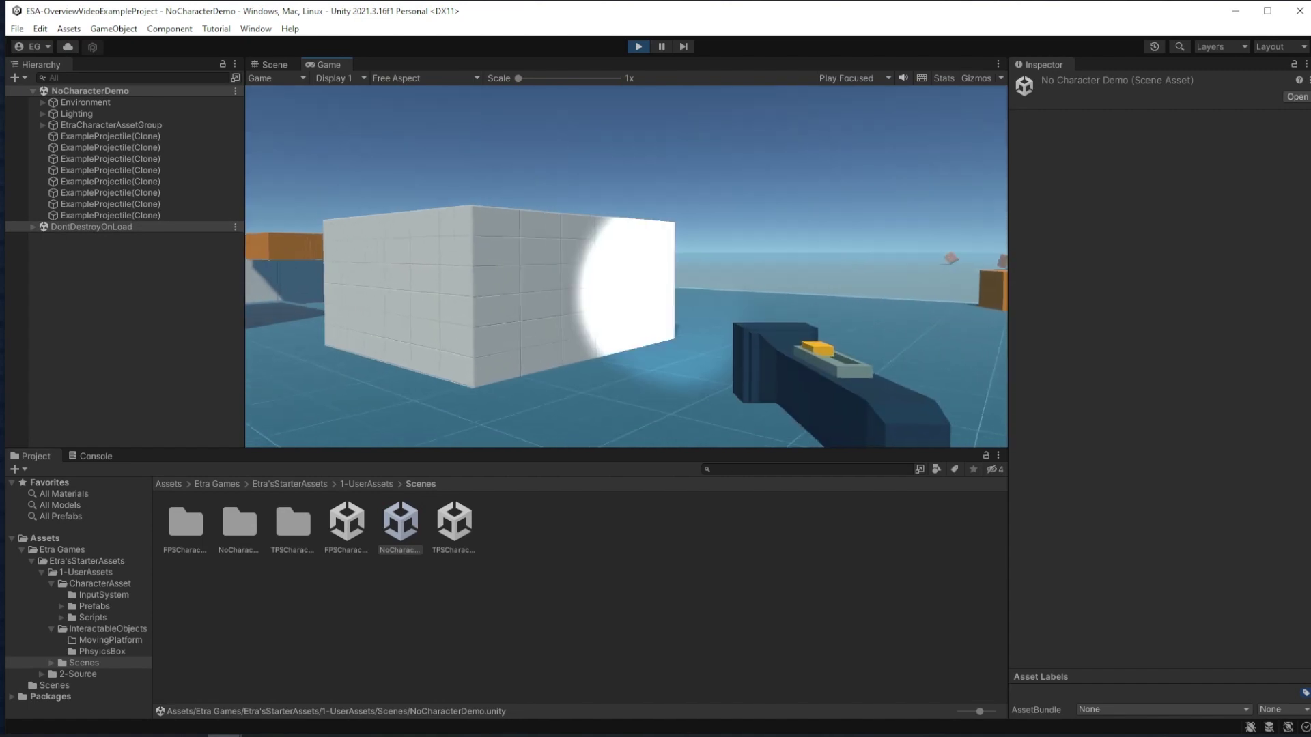
pyautogui.press('w')
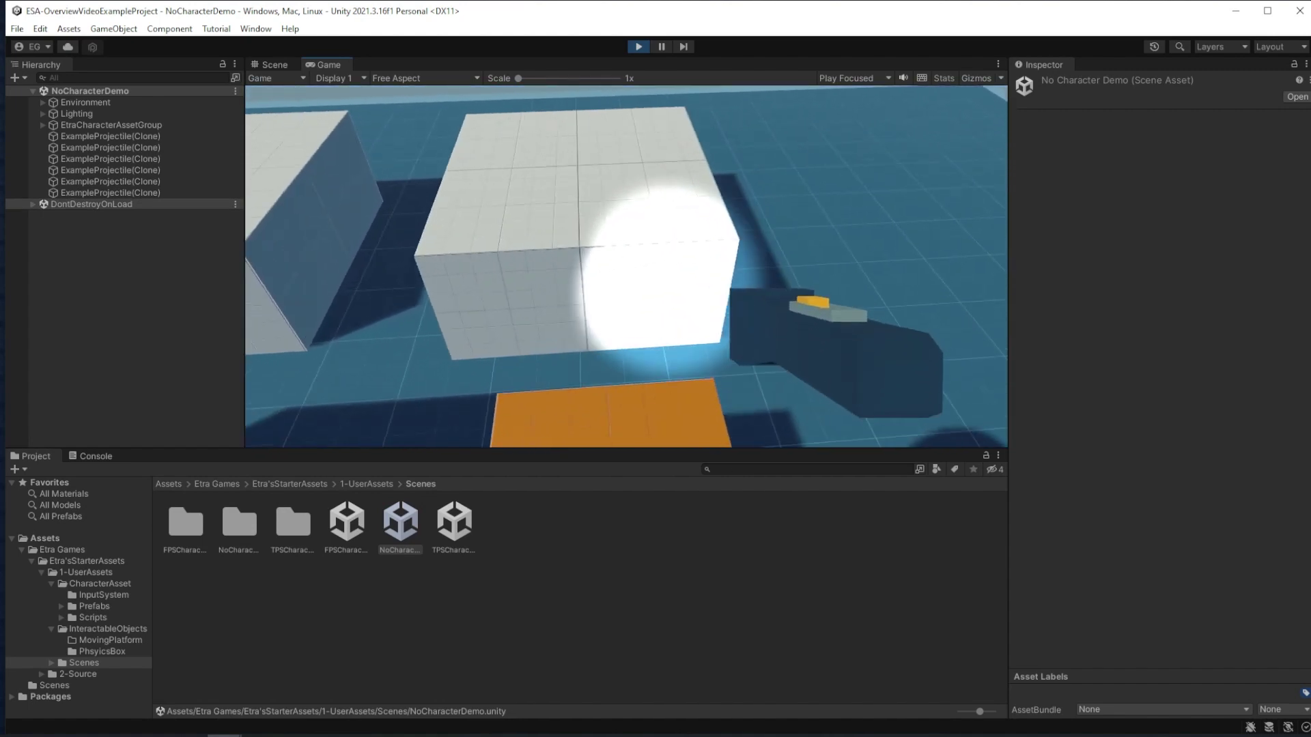
pyautogui.scroll(-1, 627, 266)
pyautogui.click(626, 267)
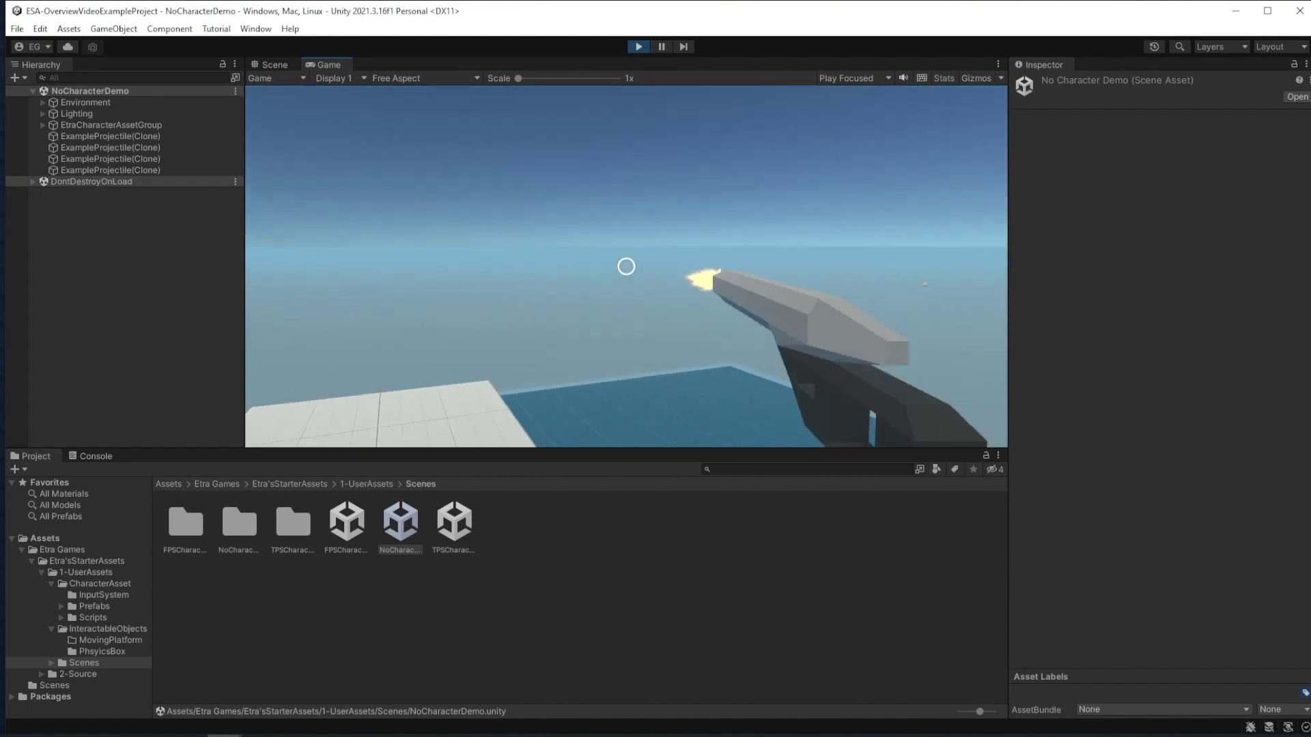
pyautogui.click(626, 267)
pyautogui.click(626, 266)
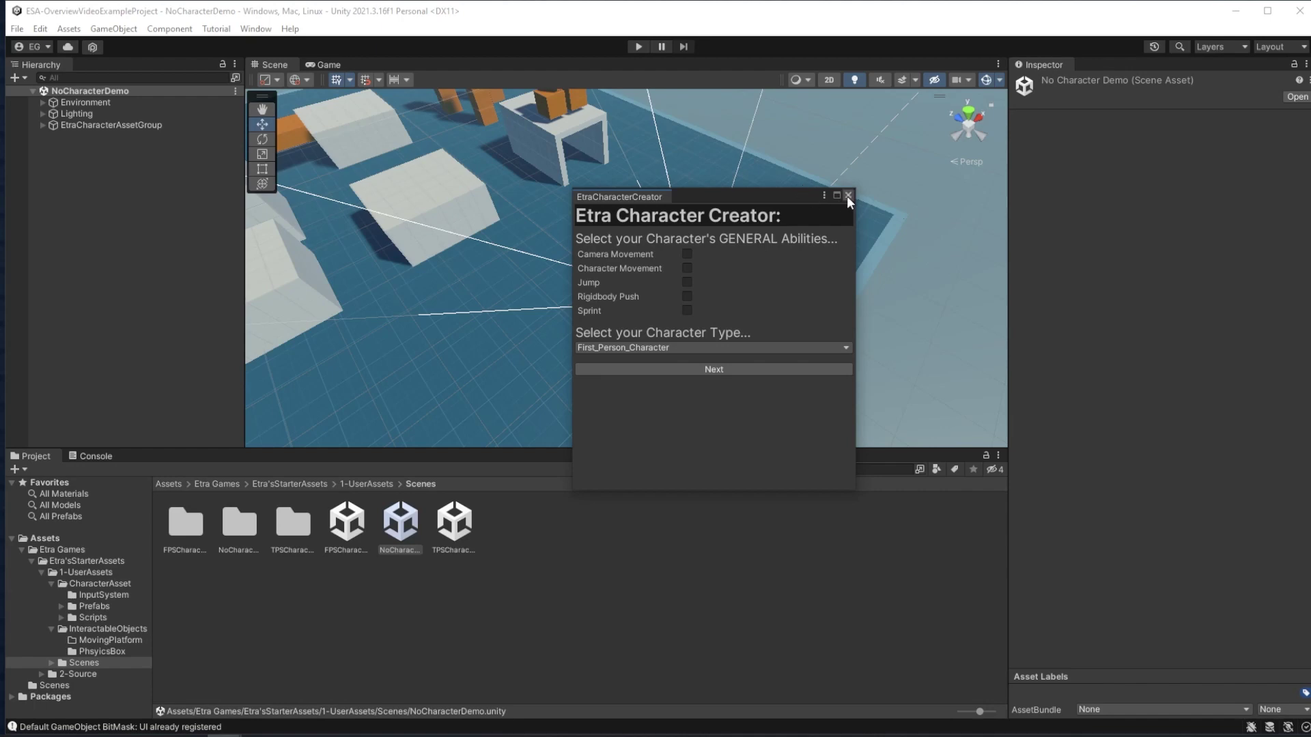
# Close the character creator and browse the FirstPerson and ThirdPerson prefabs in CharacterAsset/Prefabs.
pyautogui.click(849, 197)
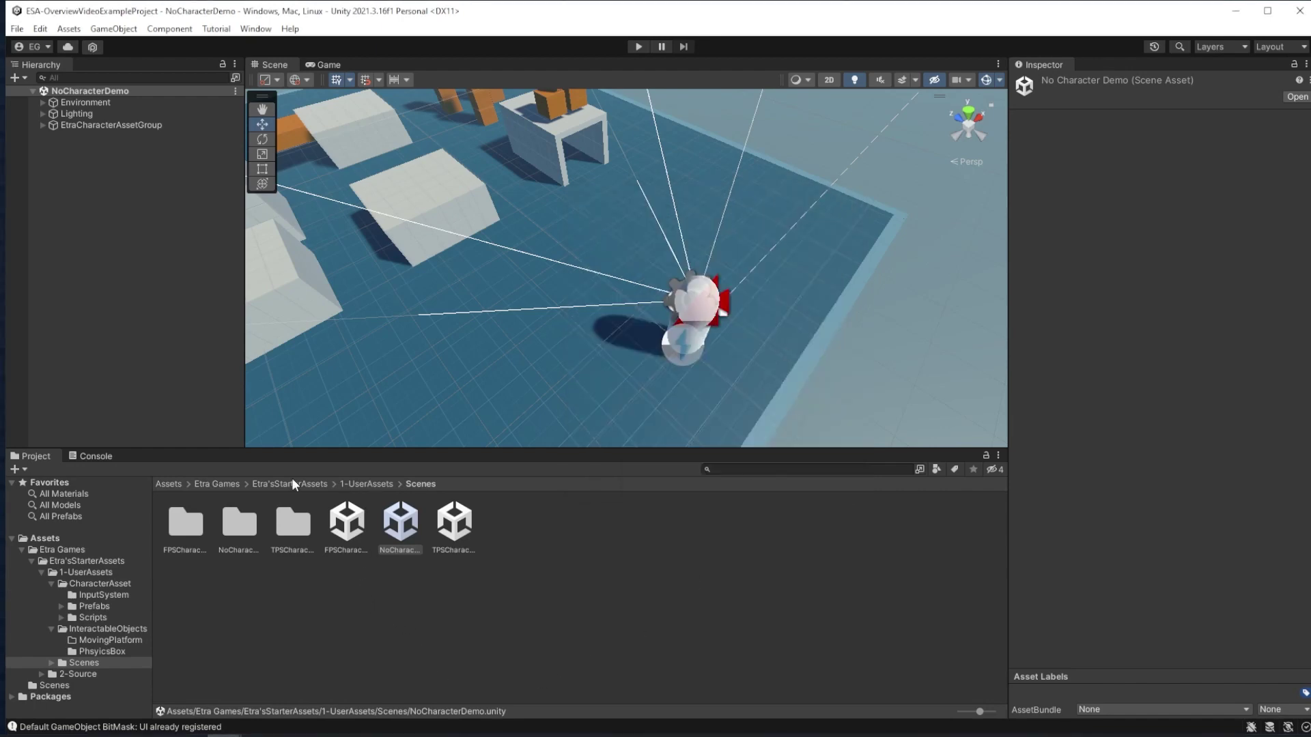
pyautogui.click(363, 485)
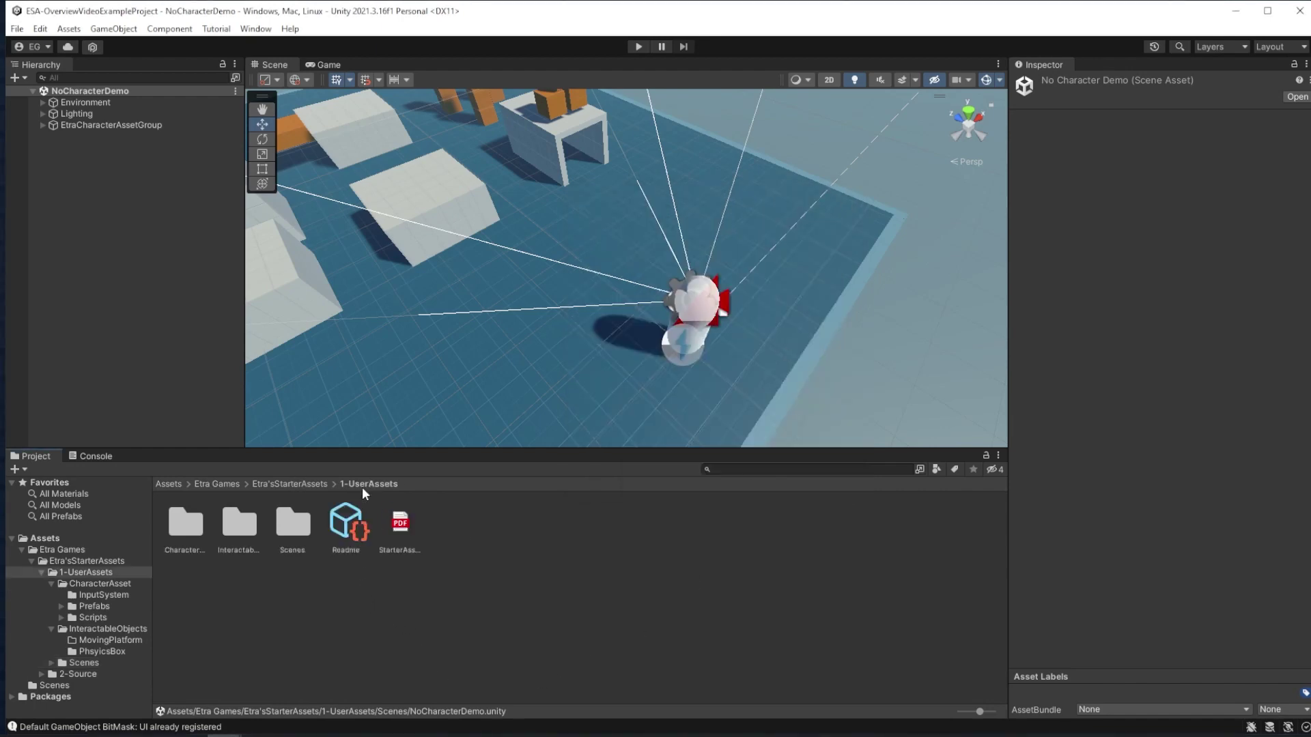
pyautogui.doubleClick(184, 538)
pyautogui.doubleClick(239, 531)
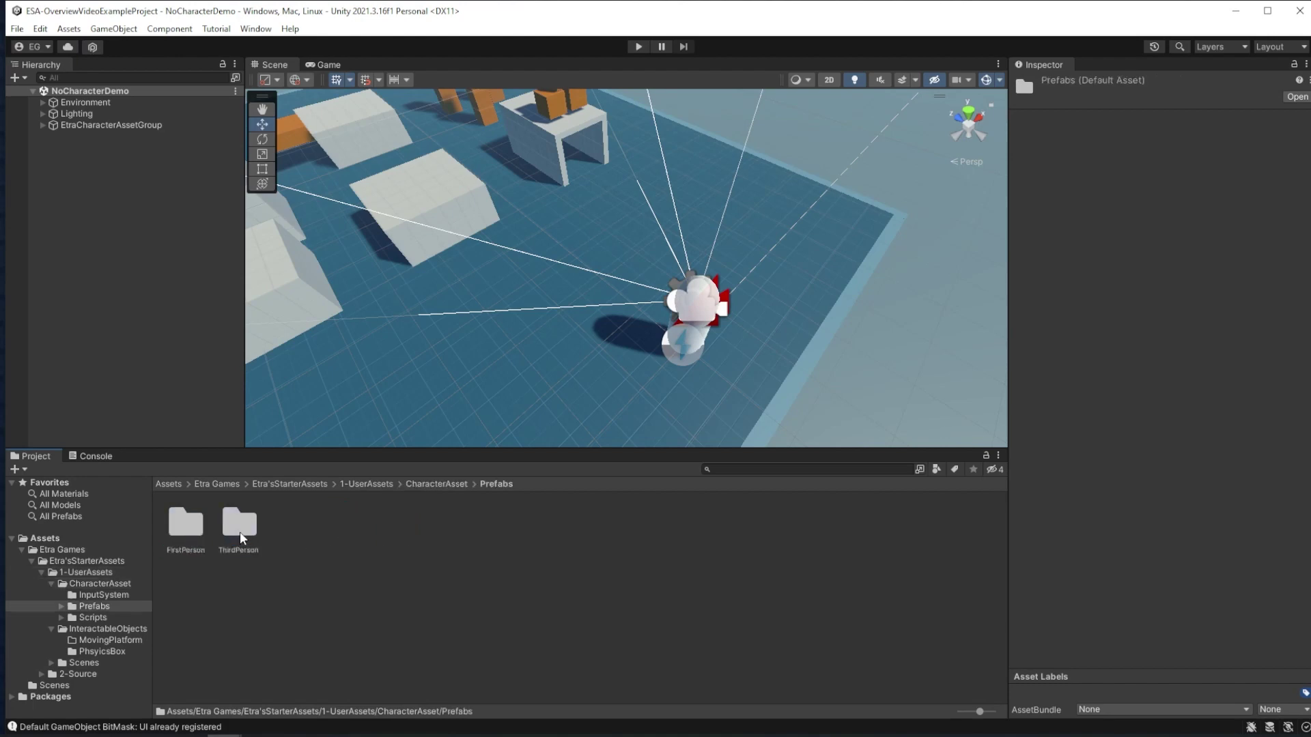
pyautogui.doubleClick(179, 543)
pyautogui.click(185, 540)
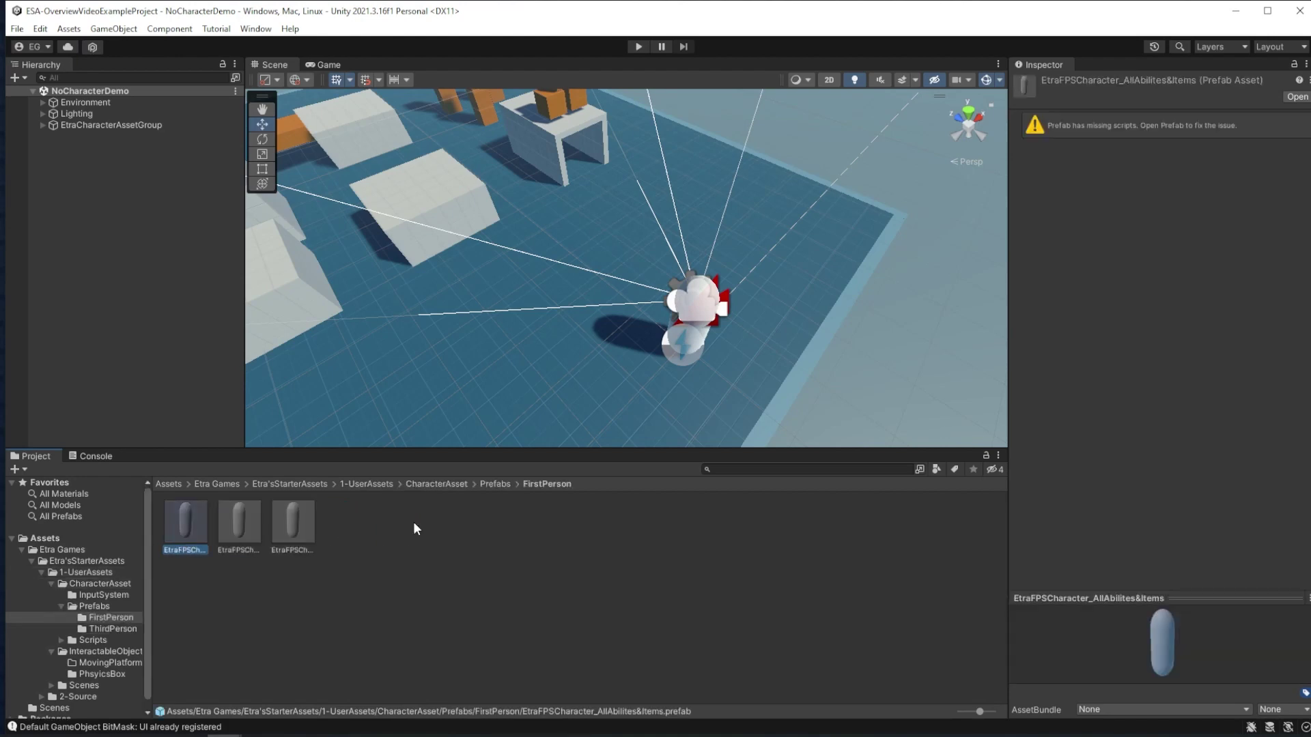
pyautogui.press('Right')
pyautogui.press('Right')
pyautogui.click(486, 486)
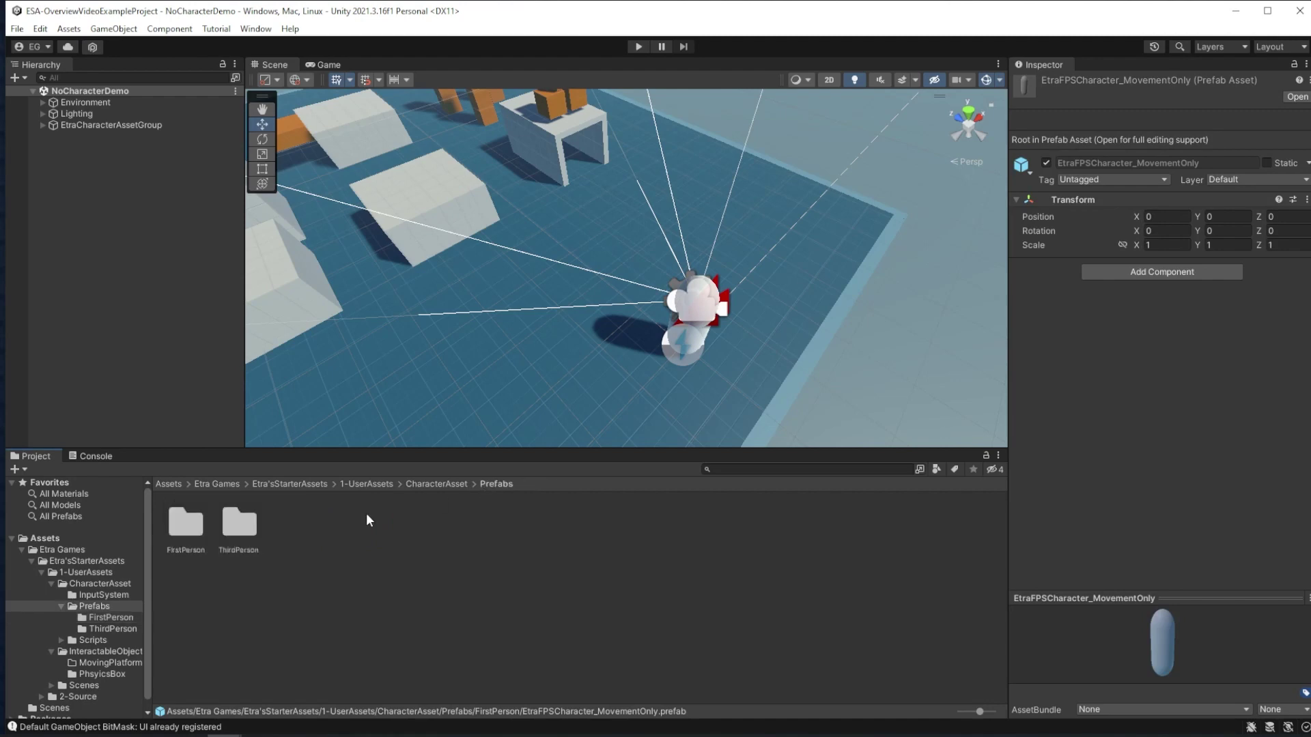
pyautogui.doubleClick(227, 542)
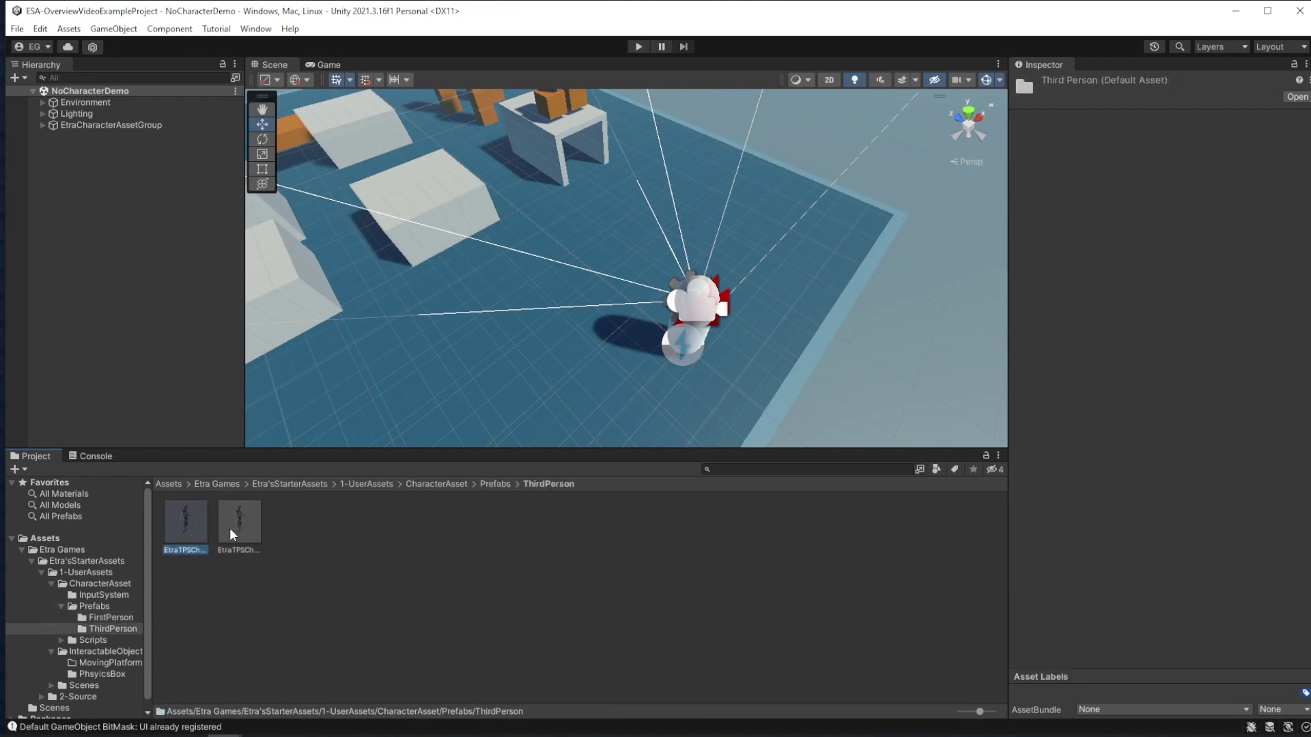
pyautogui.click(229, 527)
# Delete EtraCharacterAssetGroup and drag the EtraTPSCharacter_AllAbilites prefab into the Hierarchy.
pyautogui.click(124, 116)
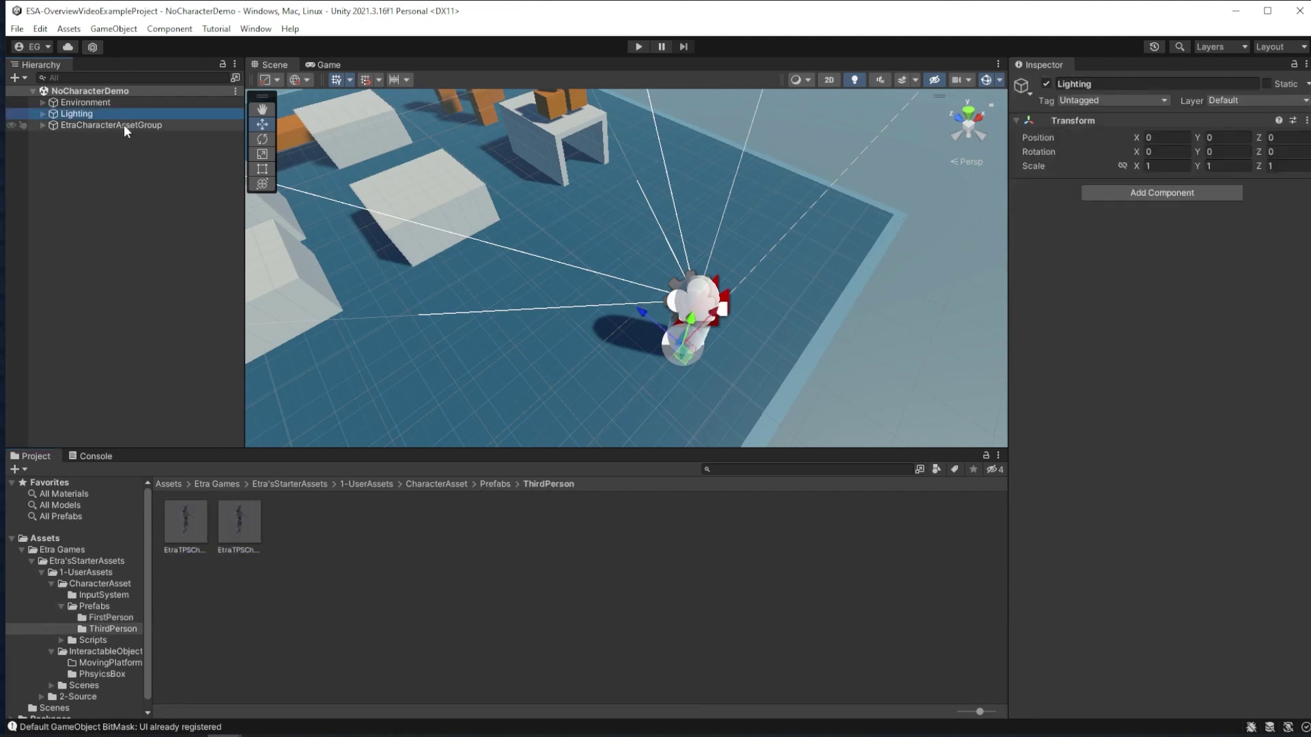
pyautogui.click(122, 125)
pyautogui.press('Delete')
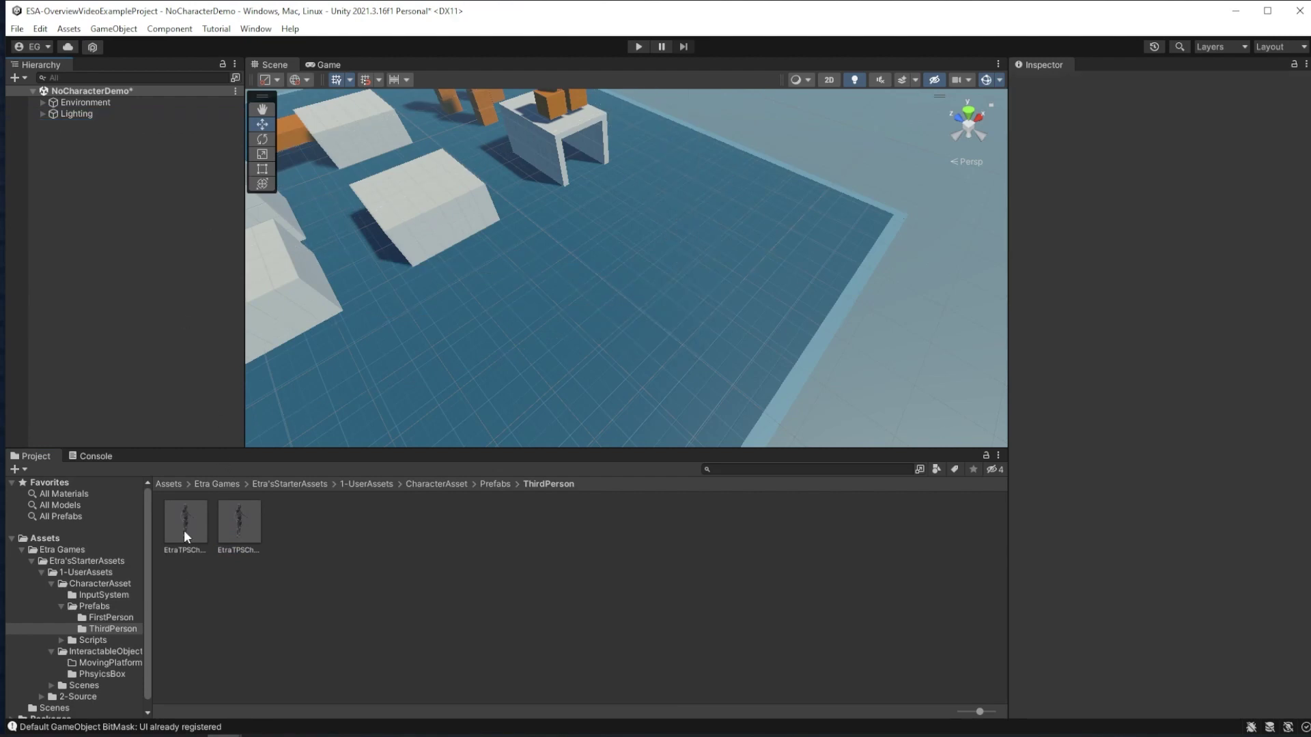
pyautogui.moveTo(183, 529); pyautogui.dragTo(161, 232)
# Play-test the third-person character, running and jumping near the orange blocks, then exit play mode.
pyautogui.click(638, 46)
pyautogui.press('w')
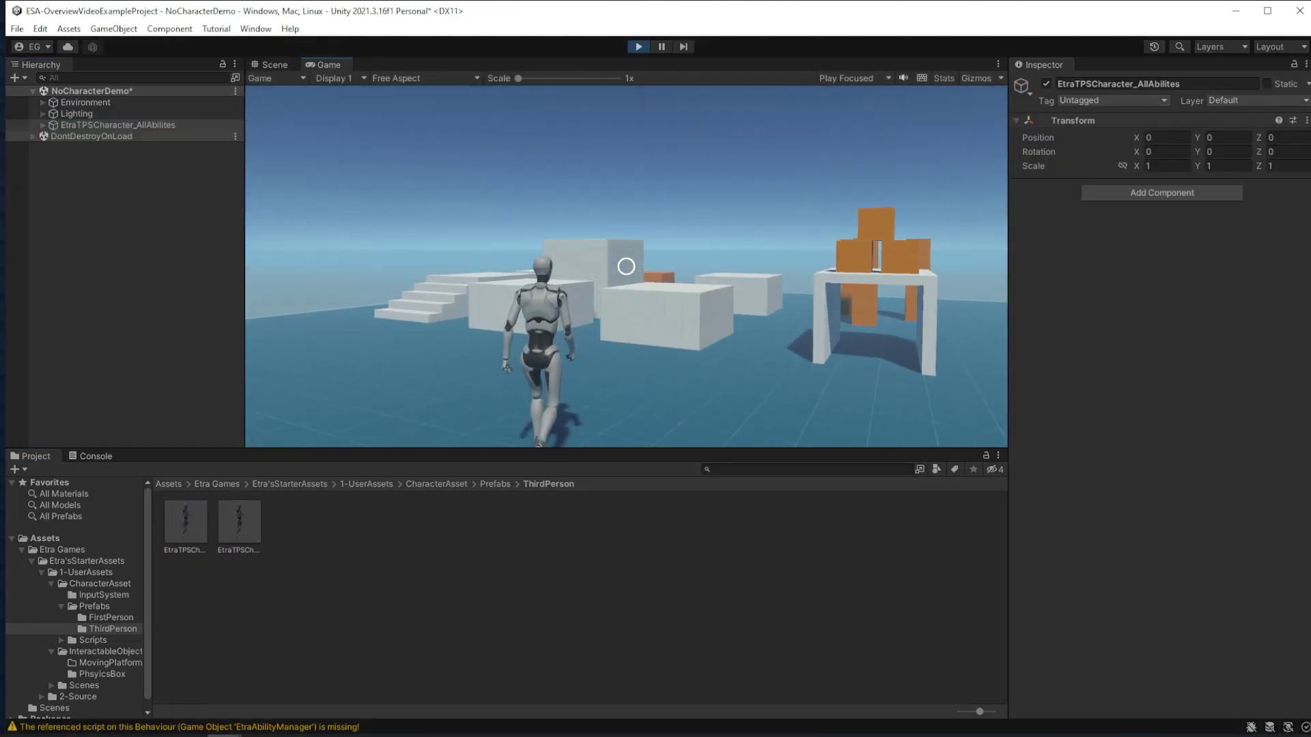
pyautogui.press('space')
pyautogui.press('d')
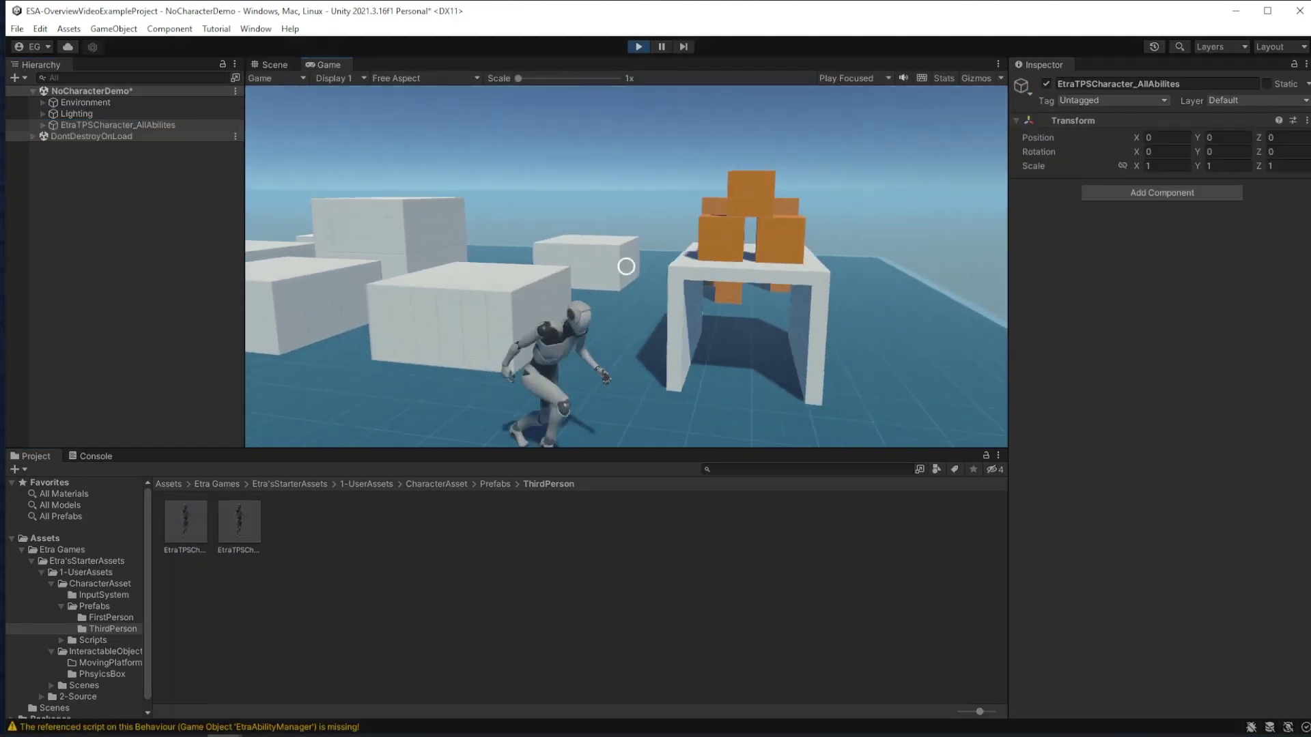
pyautogui.press('w')
pyautogui.press('space')
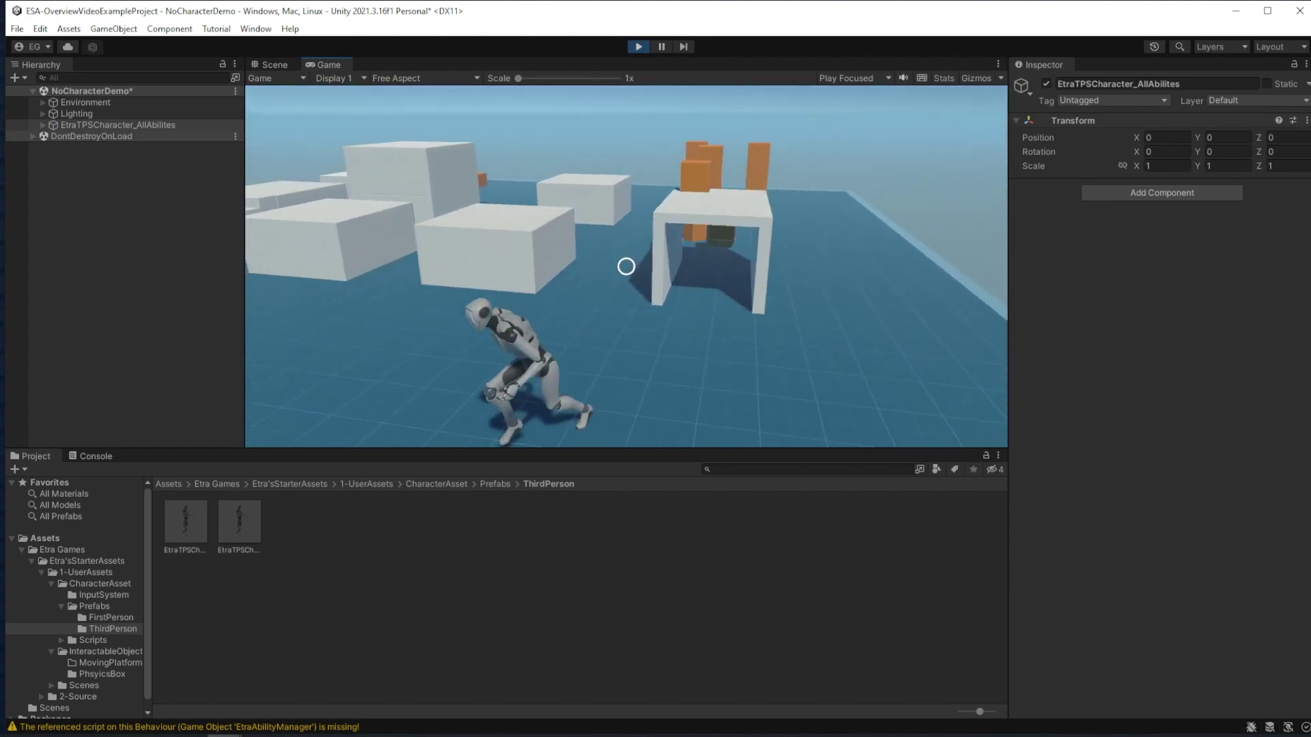
pyautogui.hotkey('ctrl', 'p')
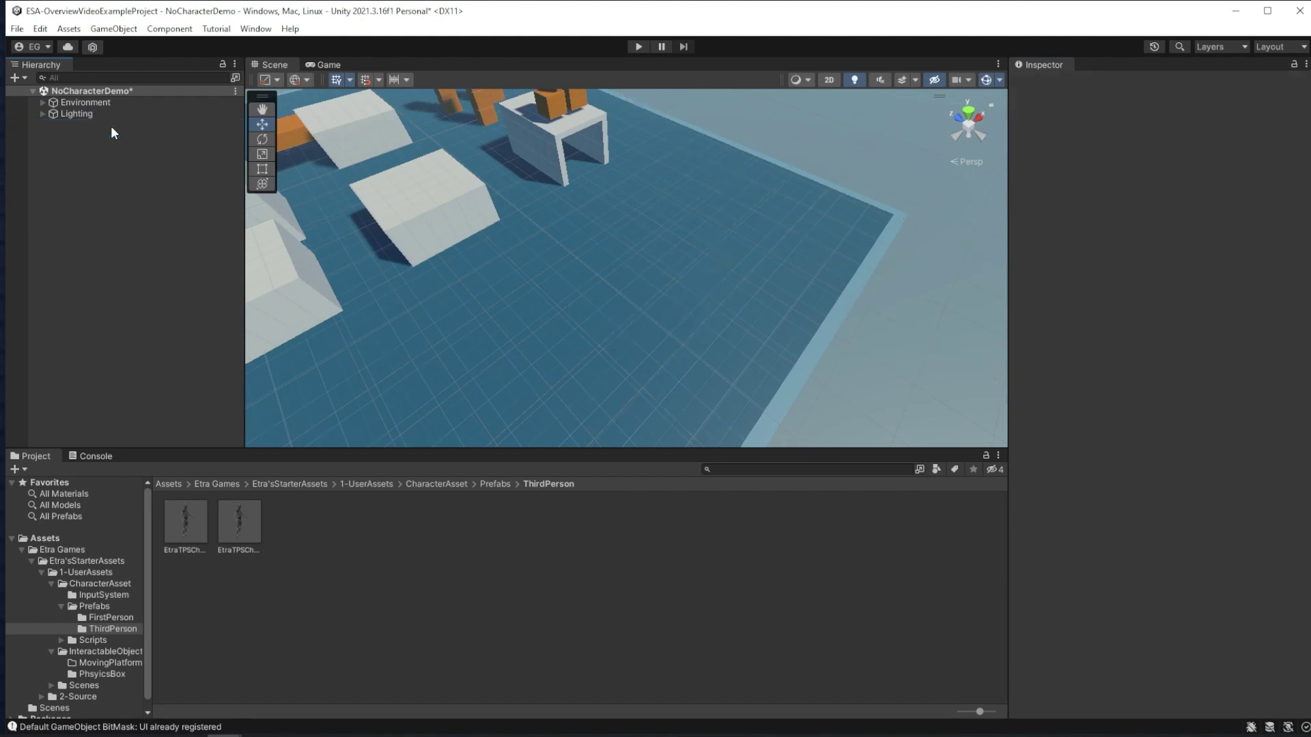
# Create a Third_Person_Character with the Etra Character Creator, then start play mode.
pyautogui.click(256, 28)
pyautogui.moveTo(389, 143)
pyautogui.click(468, 144)
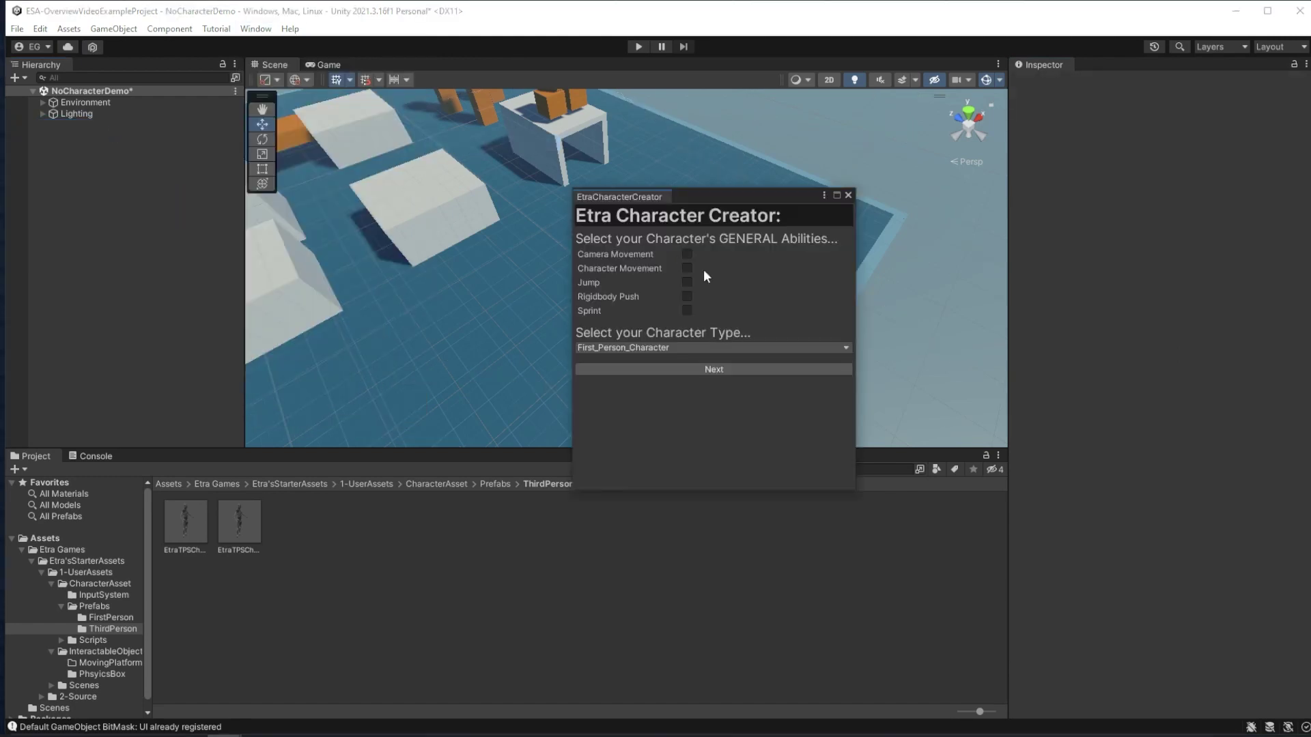
pyautogui.moveTo(719, 198); pyautogui.dragTo(695, 202)
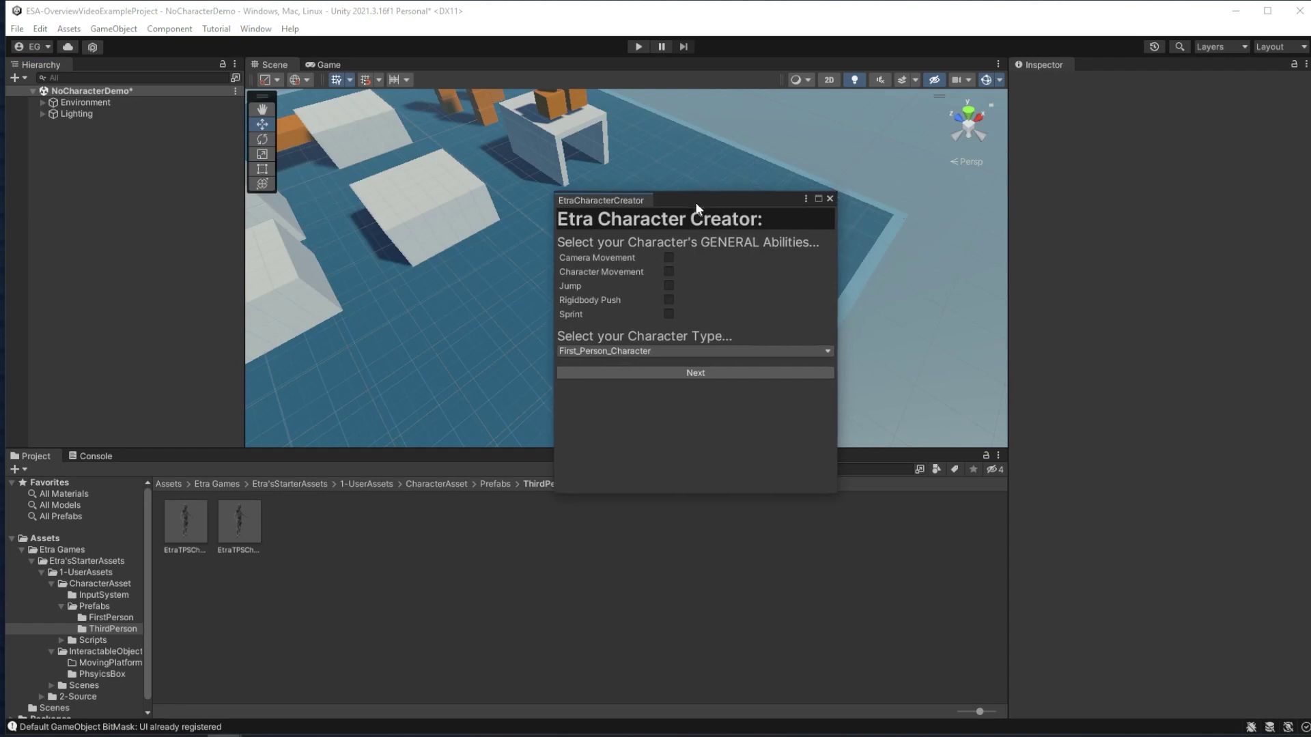
pyautogui.click(665, 352)
pyautogui.click(636, 382)
pyautogui.click(672, 374)
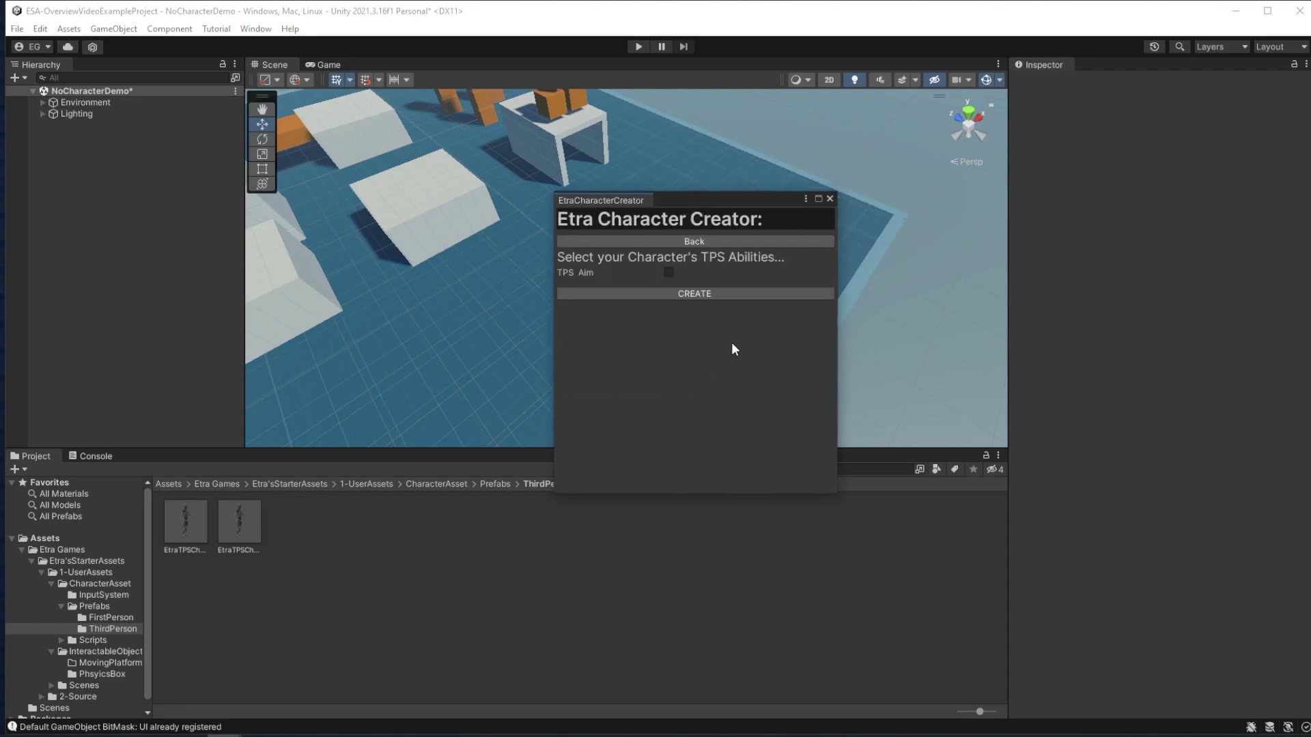
pyautogui.click(720, 294)
pyautogui.click(829, 198)
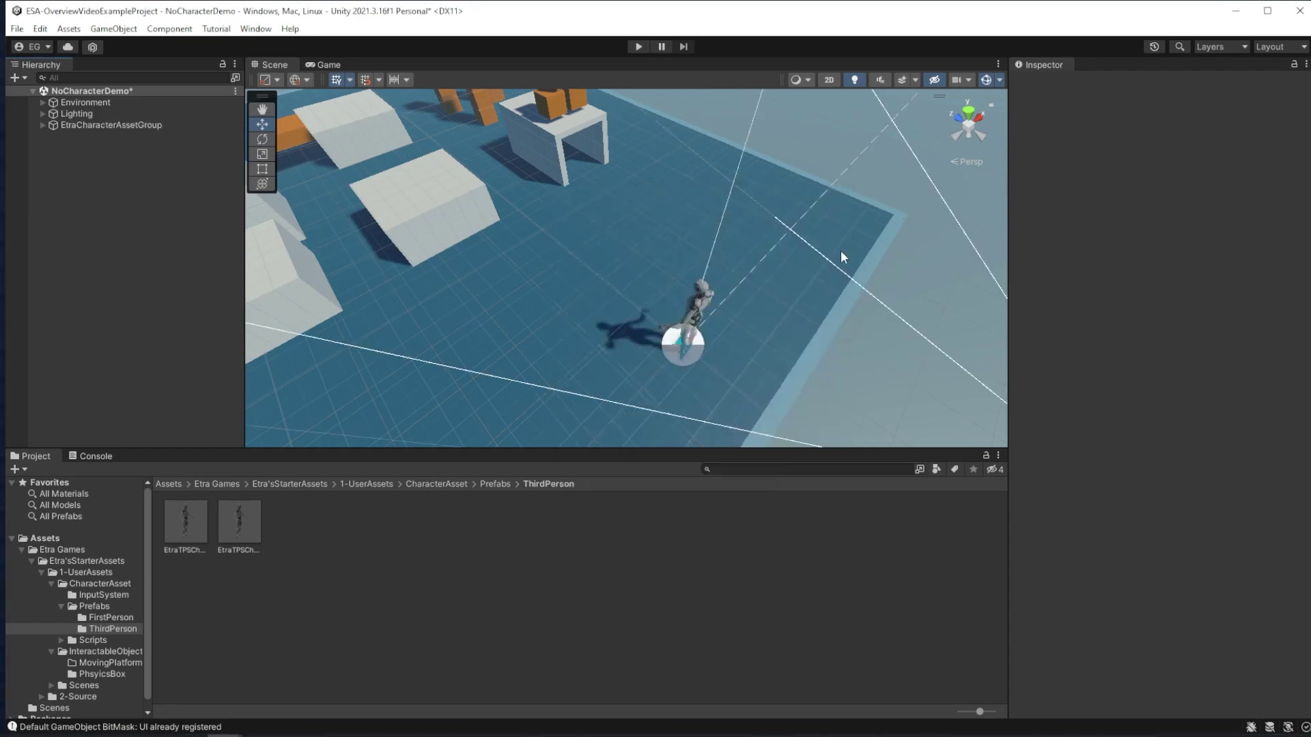
pyautogui.hotkey('ctrl', 'p')
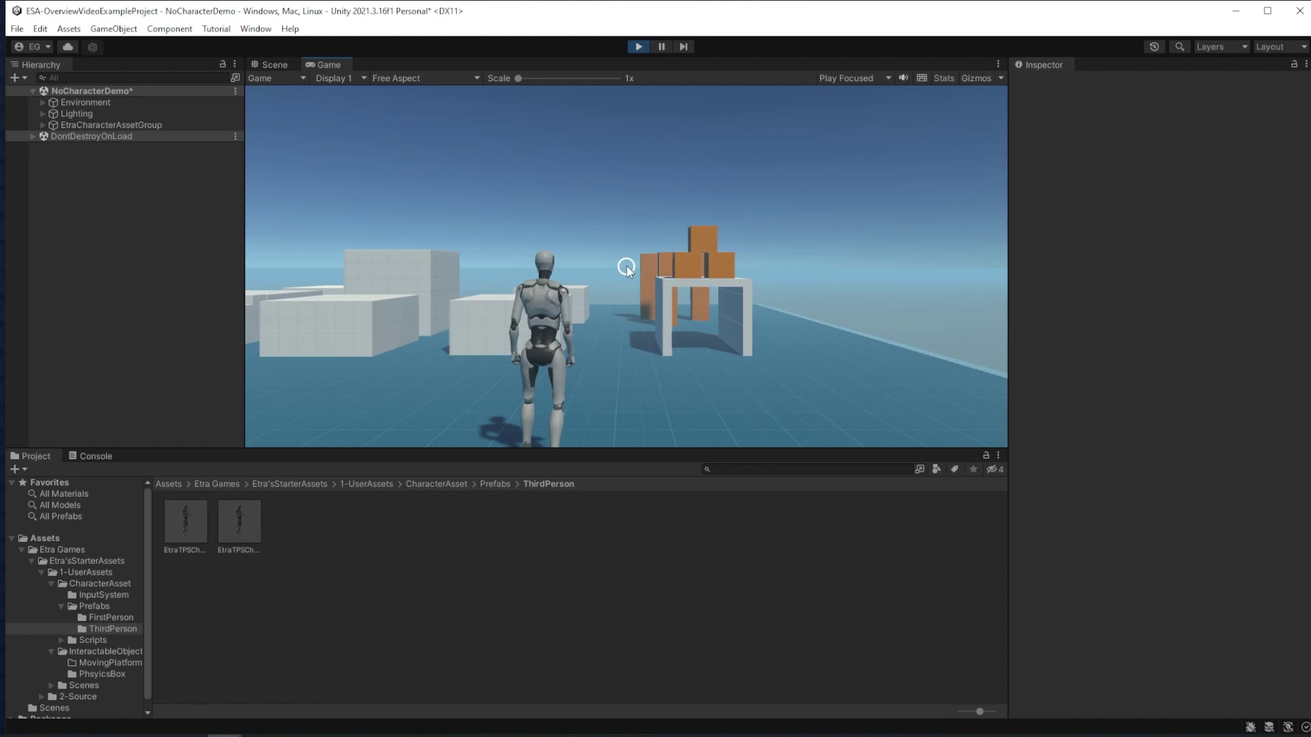
# Stop play, expand EtraCharacterAssetGroup, select EtraCharacterAssetBase and scroll through its Inspector components.
pyautogui.click(629, 49)
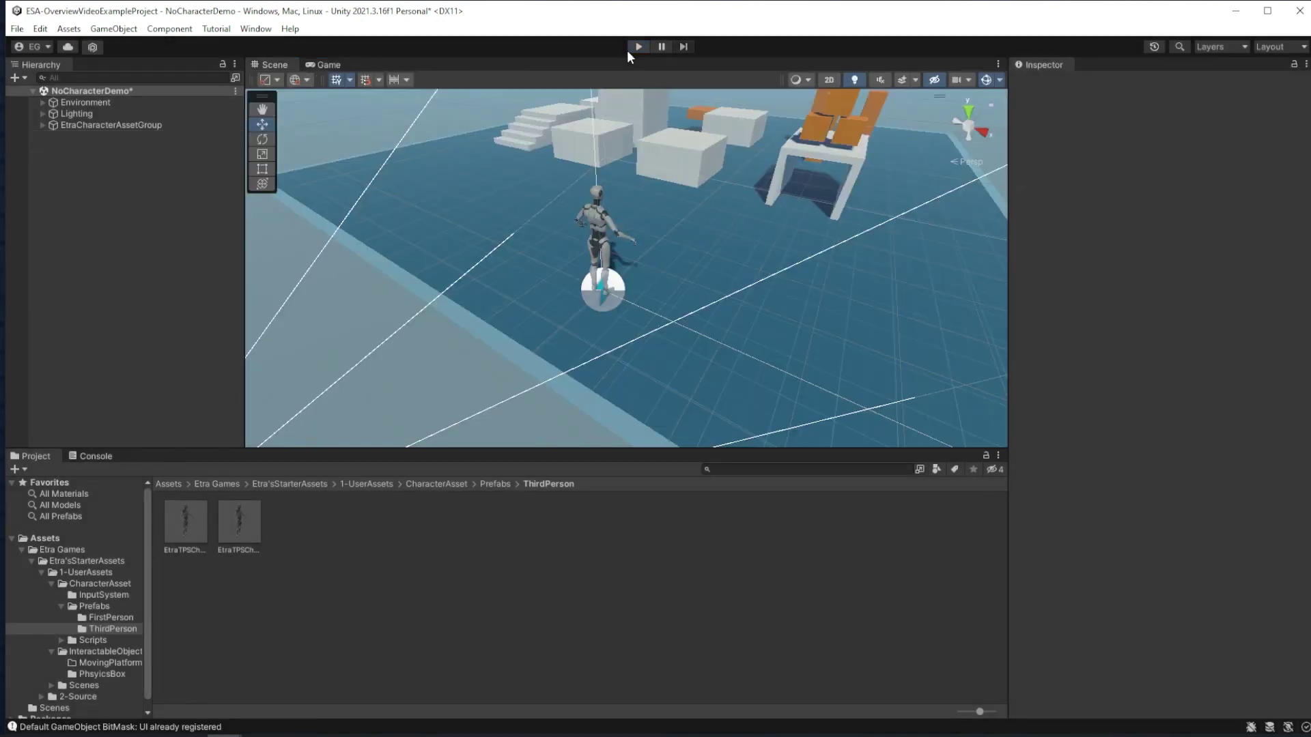
pyautogui.click(171, 126)
pyautogui.press('Right')
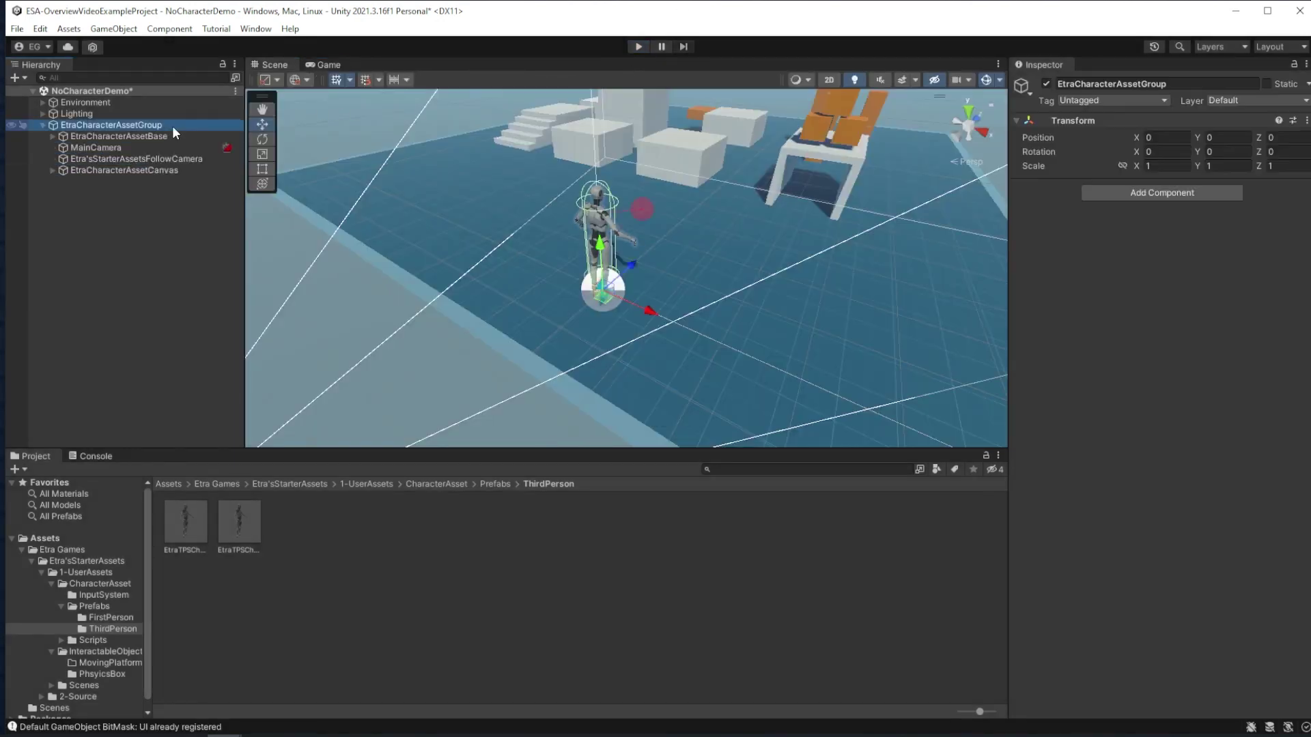
pyautogui.press('Down')
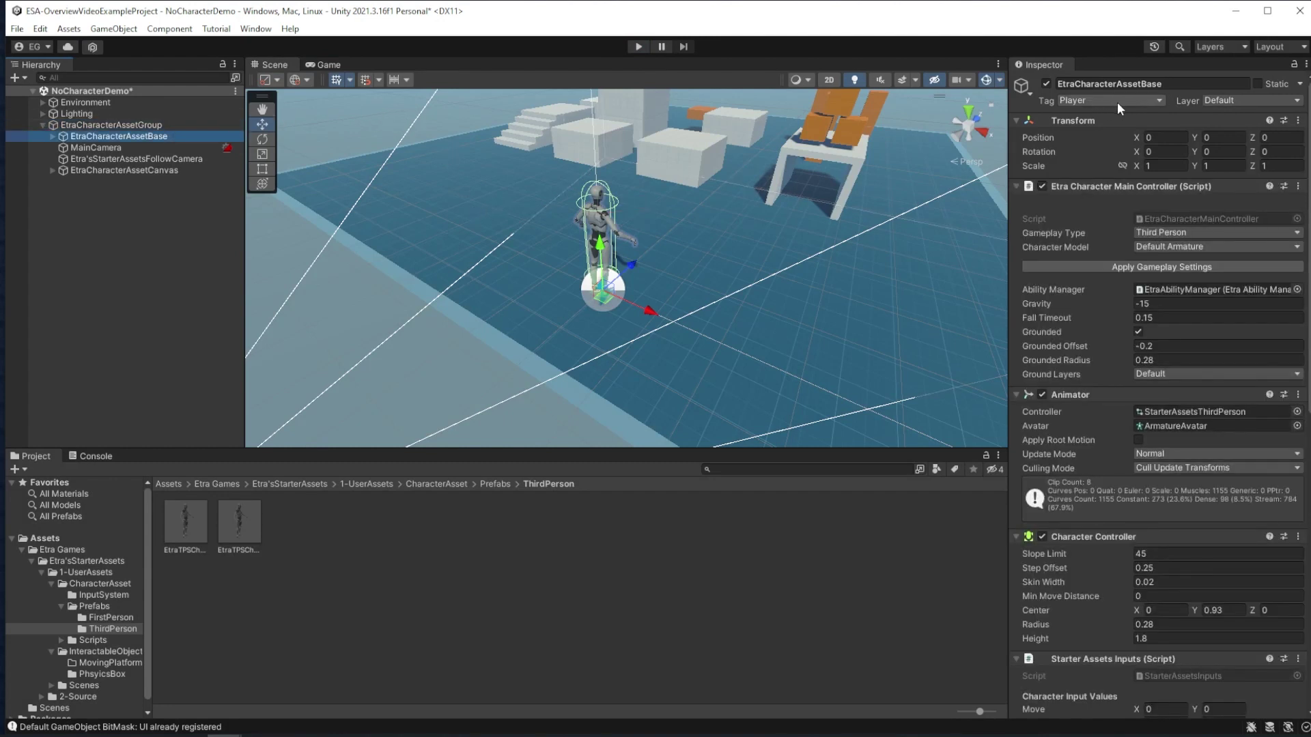
pyautogui.scroll(-1, 1065, 533)
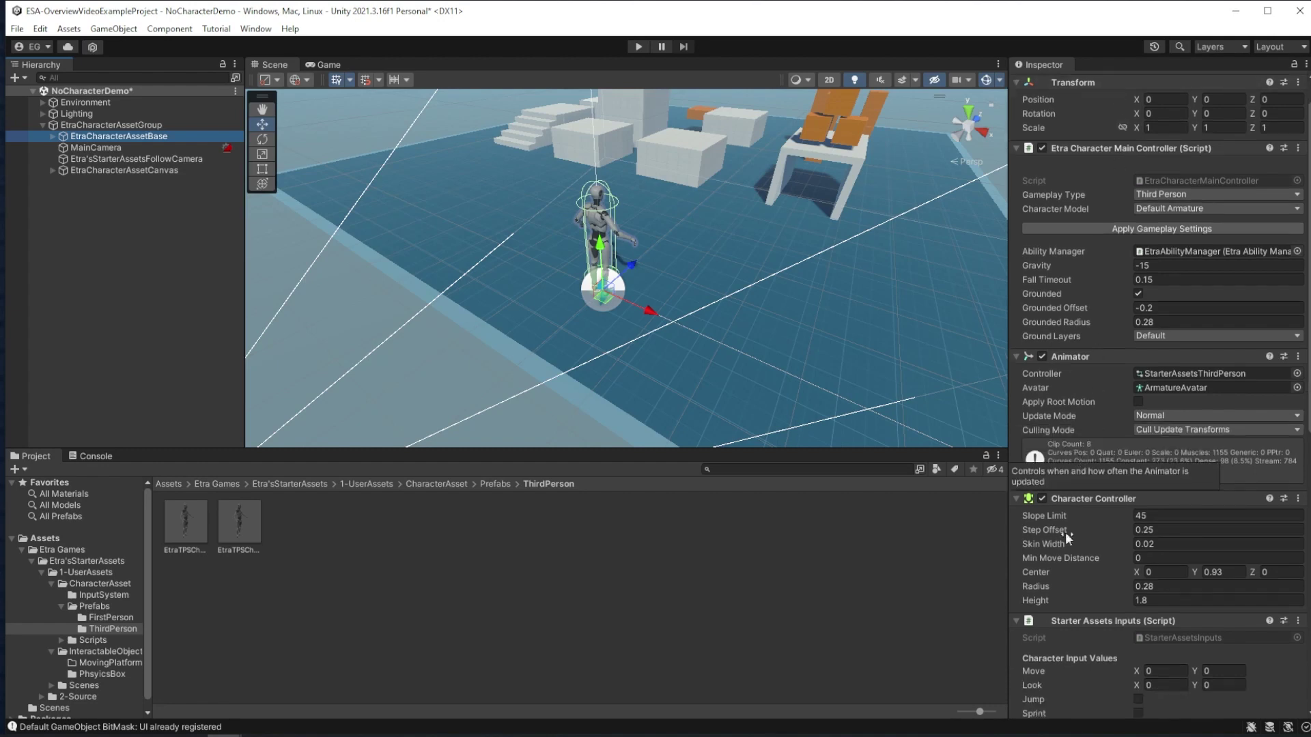
pyautogui.scroll(-4, 1080, 543)
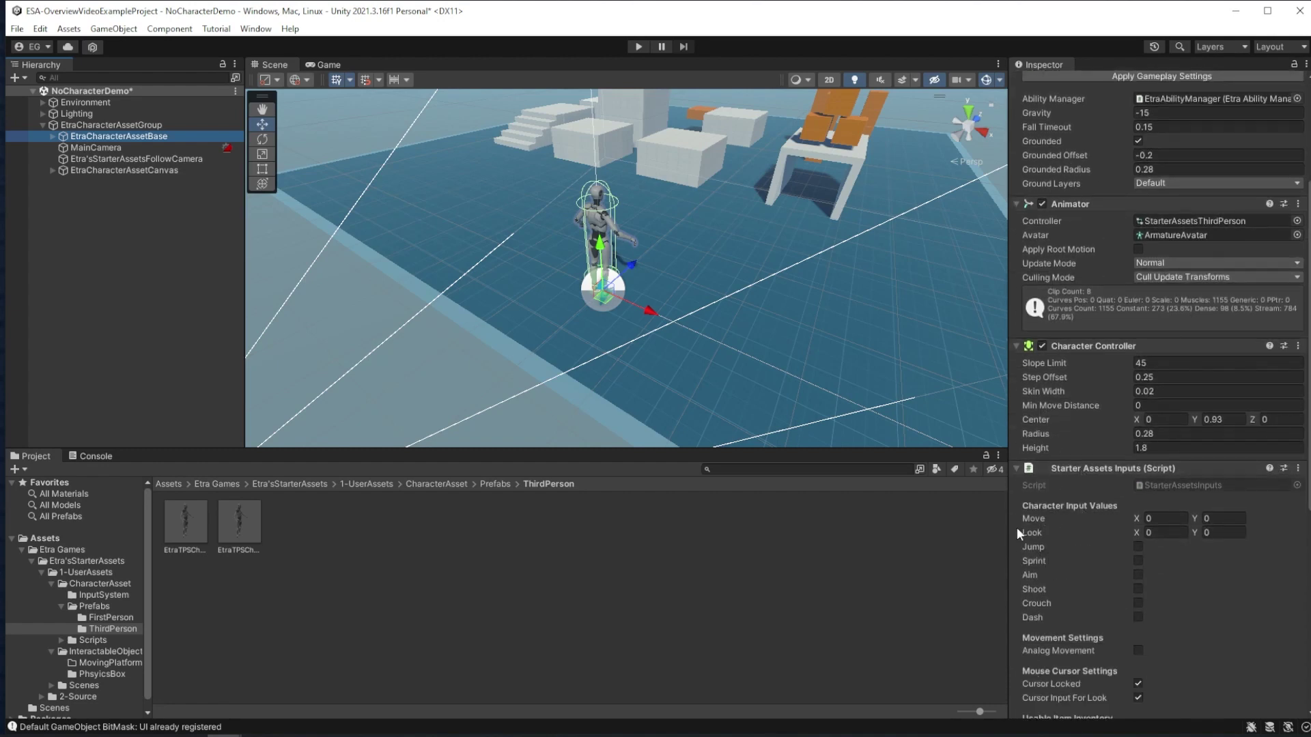
pyautogui.scroll(5, 1207, 557)
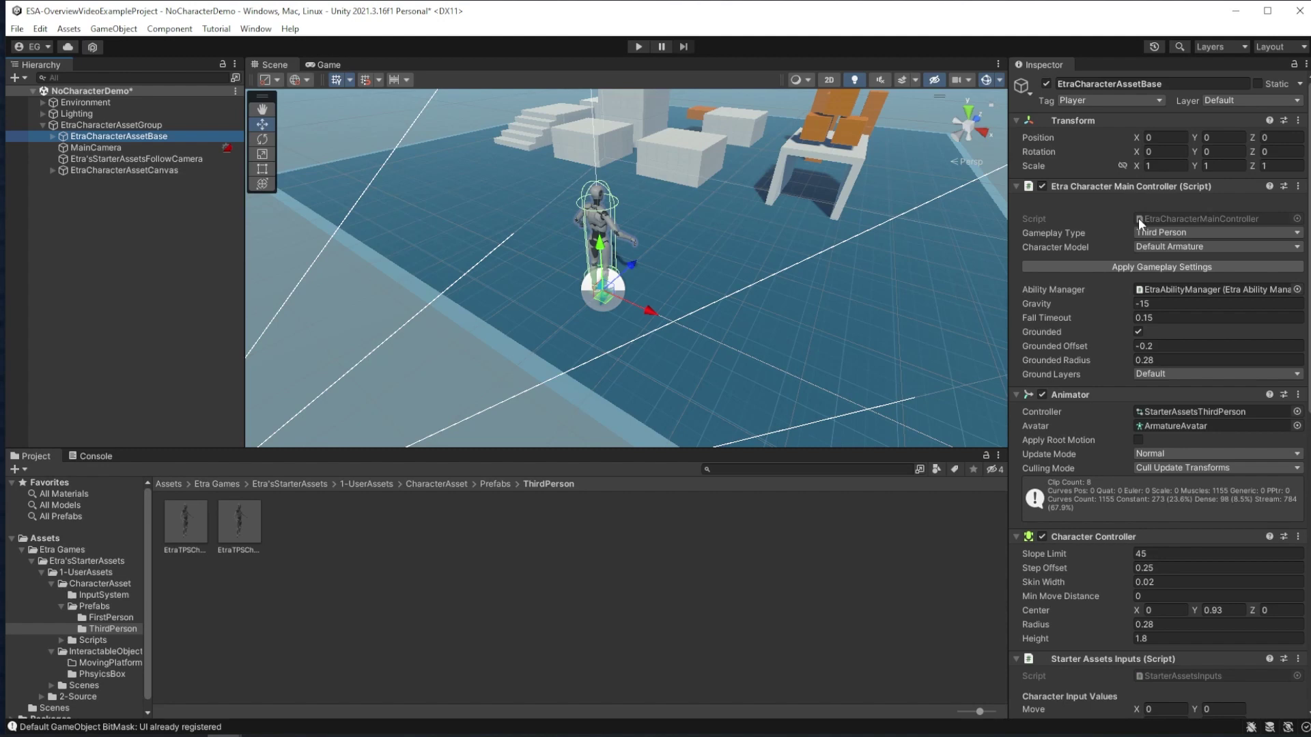
# Set Gameplay Type to First Person and Character Model to Capsule, then apply the gameplay settings.
pyautogui.click(1178, 232)
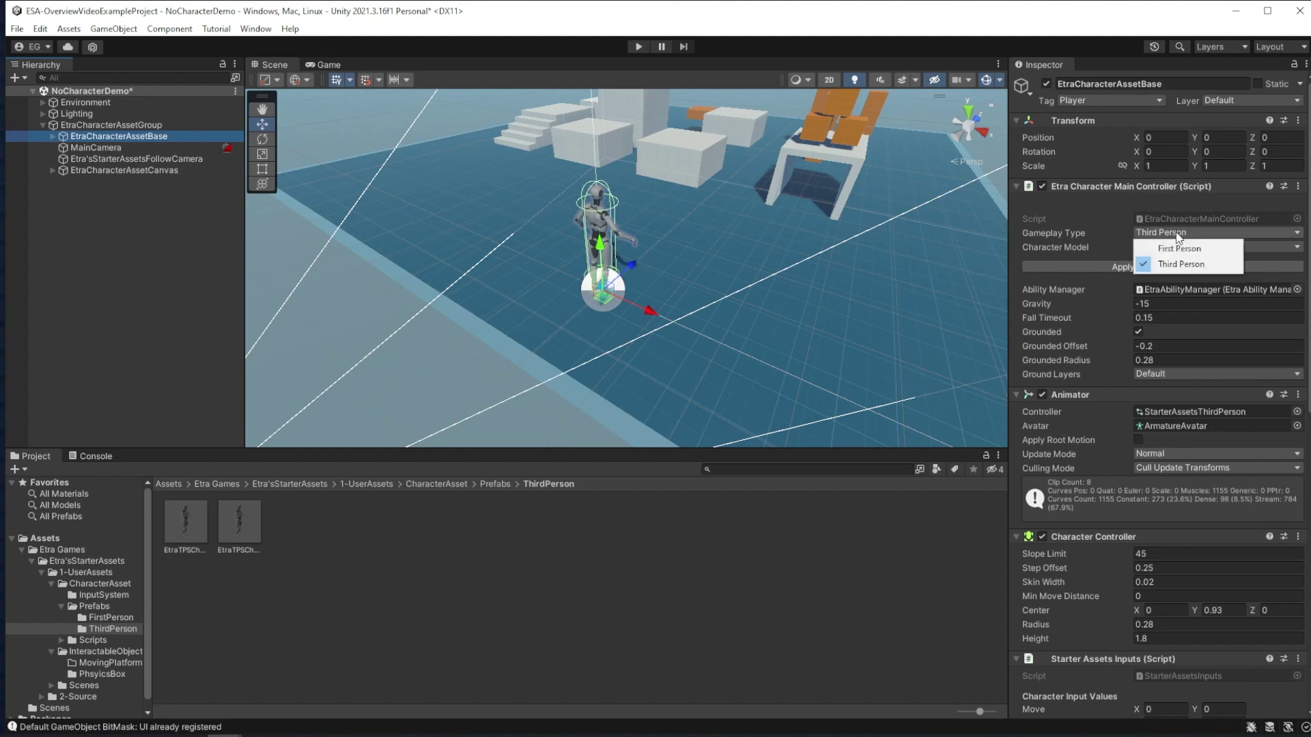
pyautogui.click(1154, 251)
pyautogui.click(1154, 251)
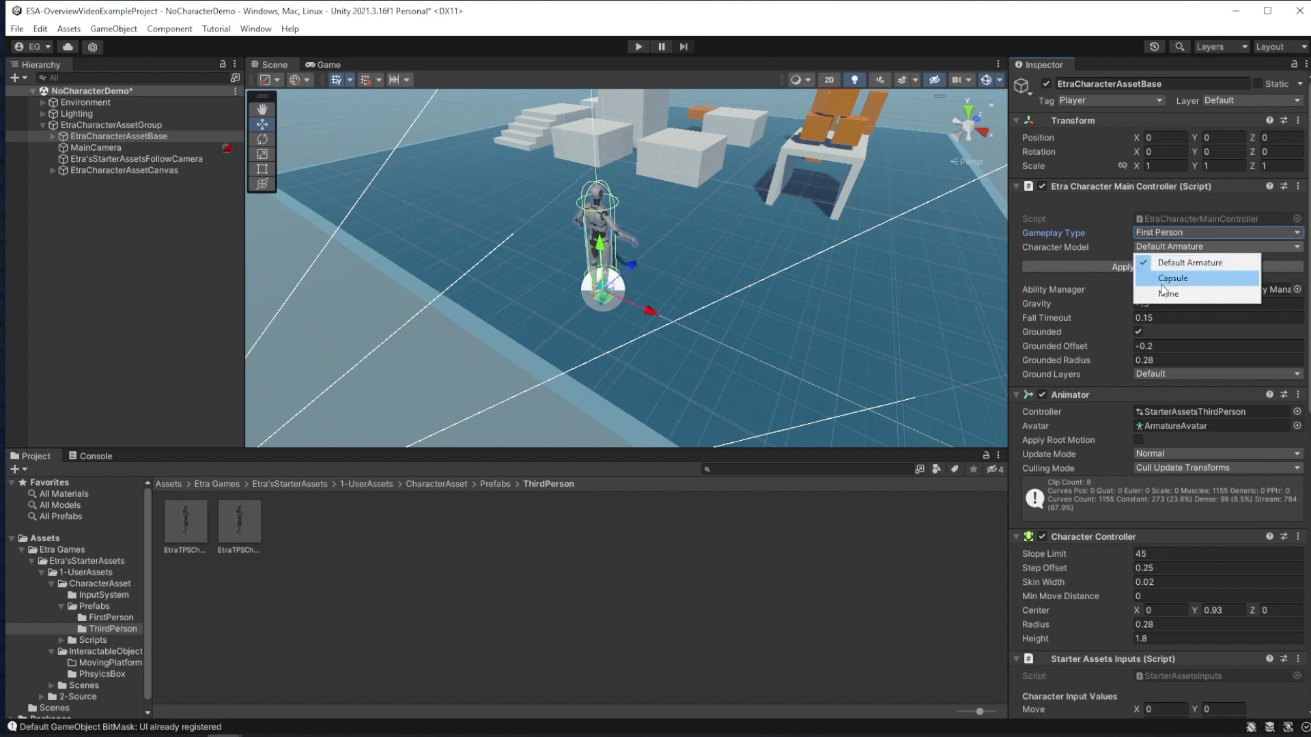
pyautogui.click(1162, 276)
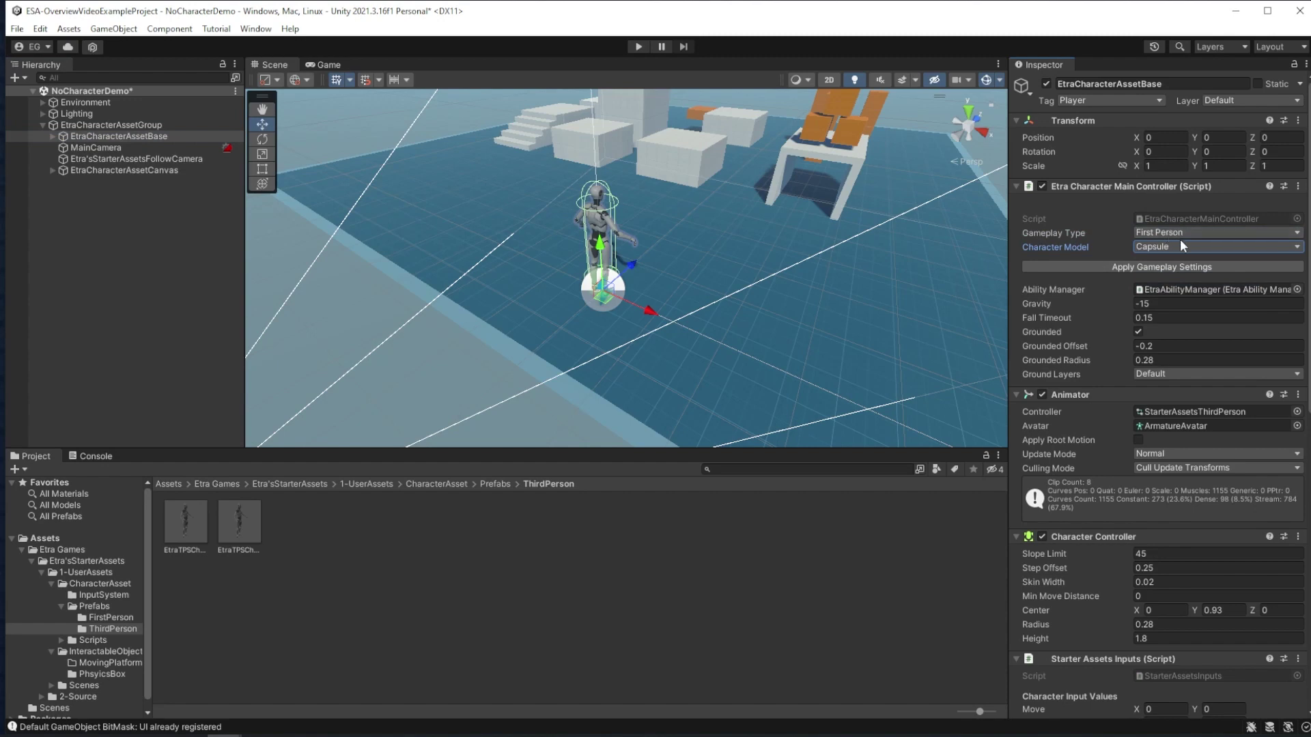
pyautogui.click(1104, 269)
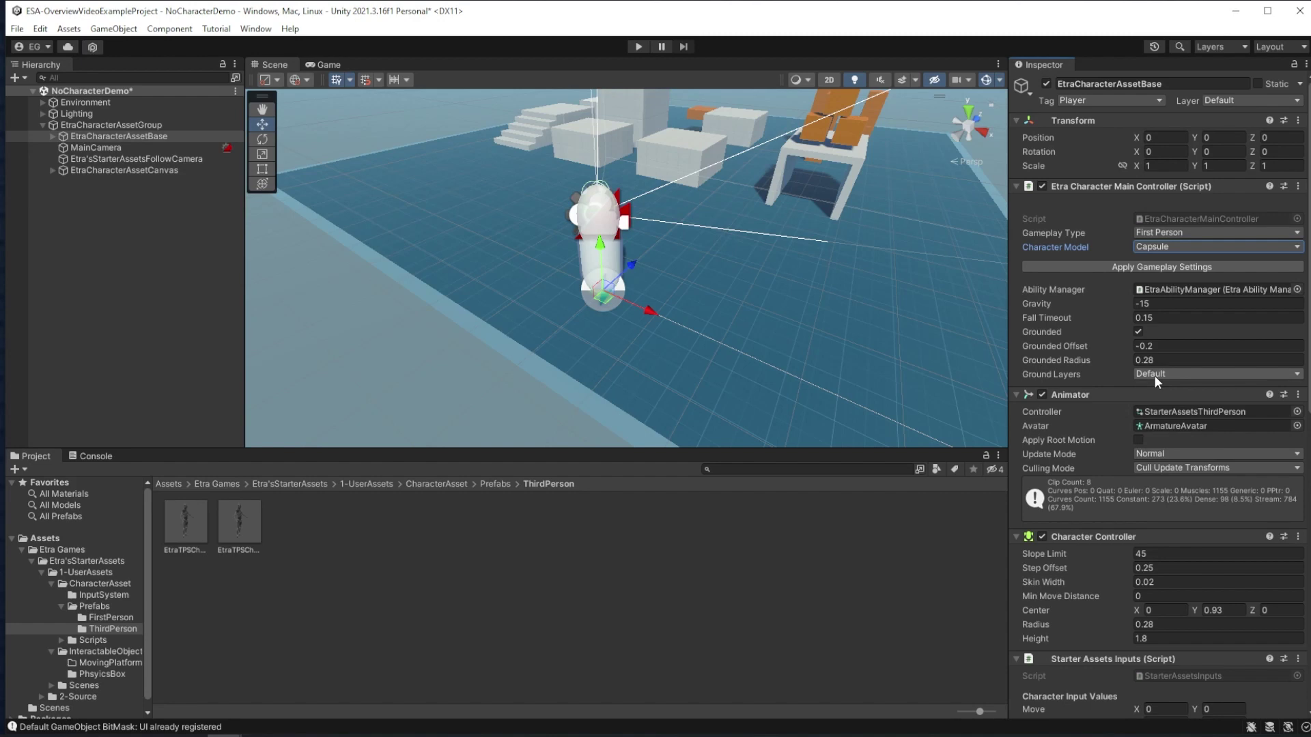
# Select EtraAbilityManager and search Add Component for ABILITY scripts.
pyautogui.click(1165, 284)
pyautogui.click(177, 147)
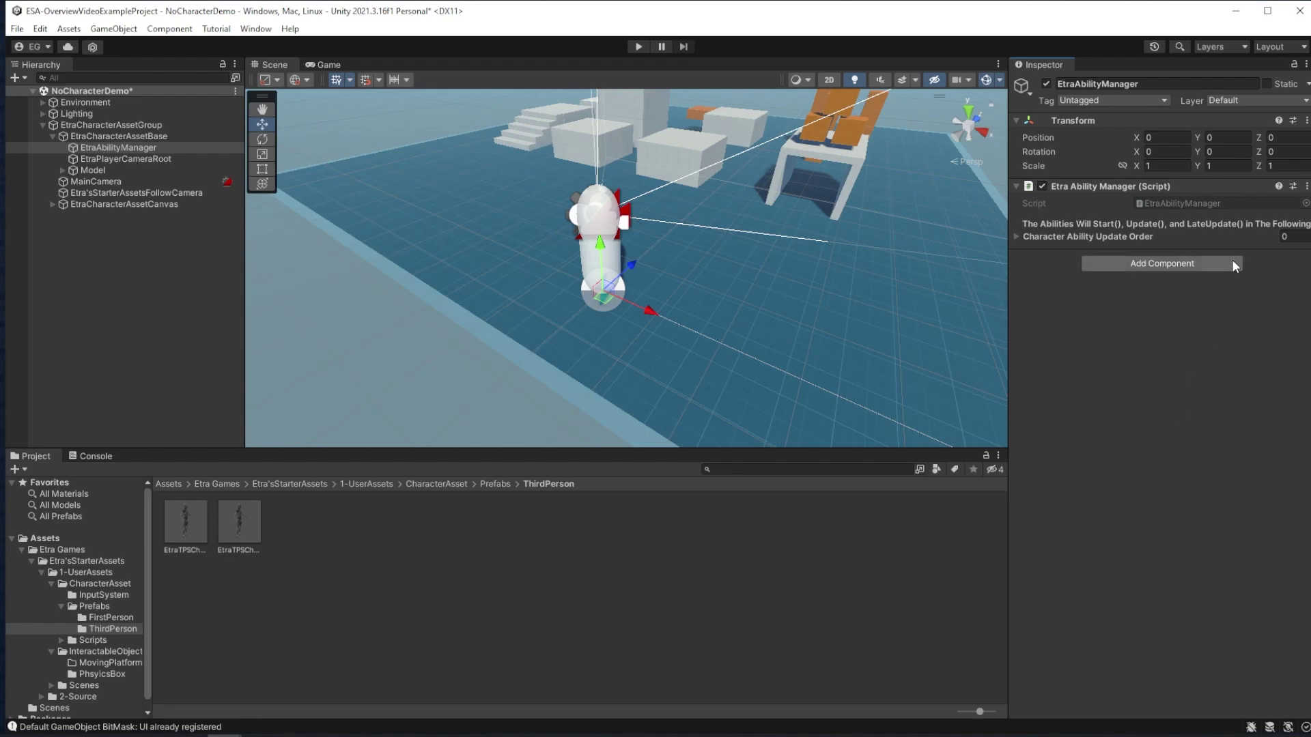
pyautogui.click(1201, 268)
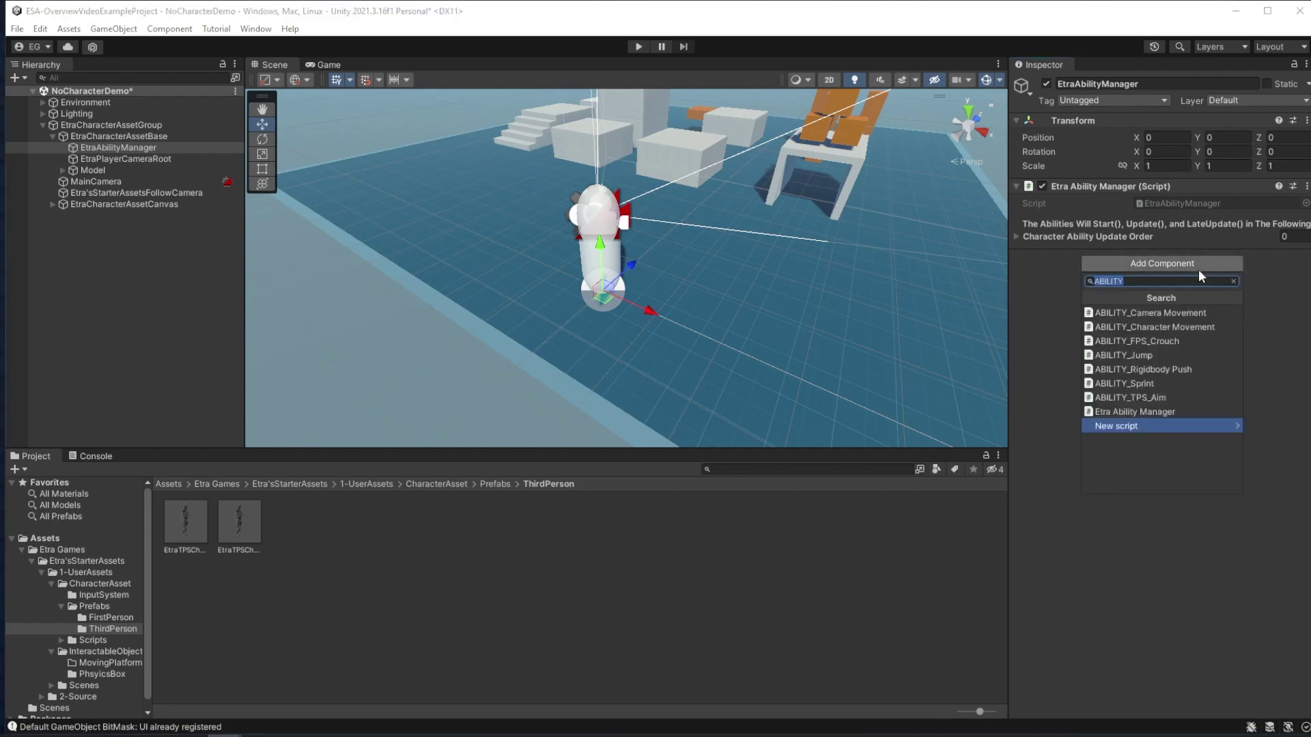
pyautogui.write('ABILITY')
# Navigate the Project window to CharacterAsset > Scripts > Abilities > General_Abilities.
pyautogui.click(366, 483)
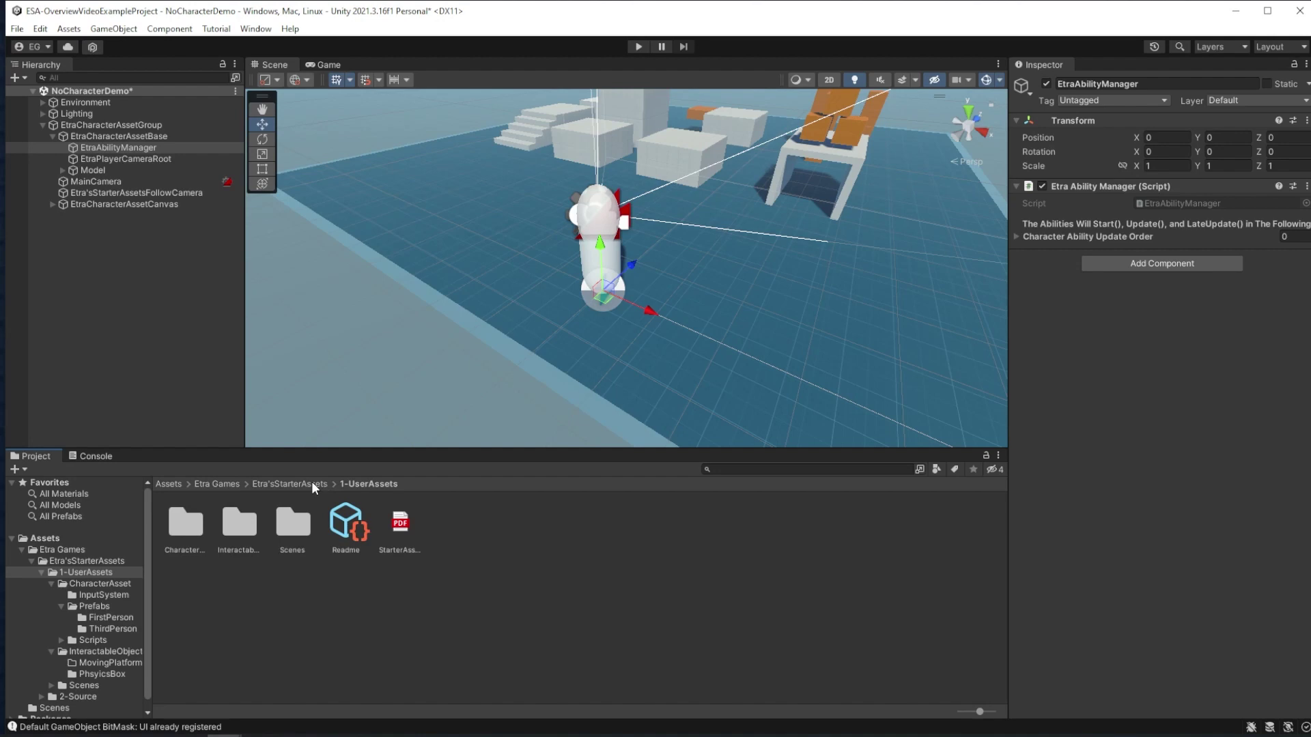
pyautogui.doubleClick(185, 524)
pyautogui.doubleClick(301, 526)
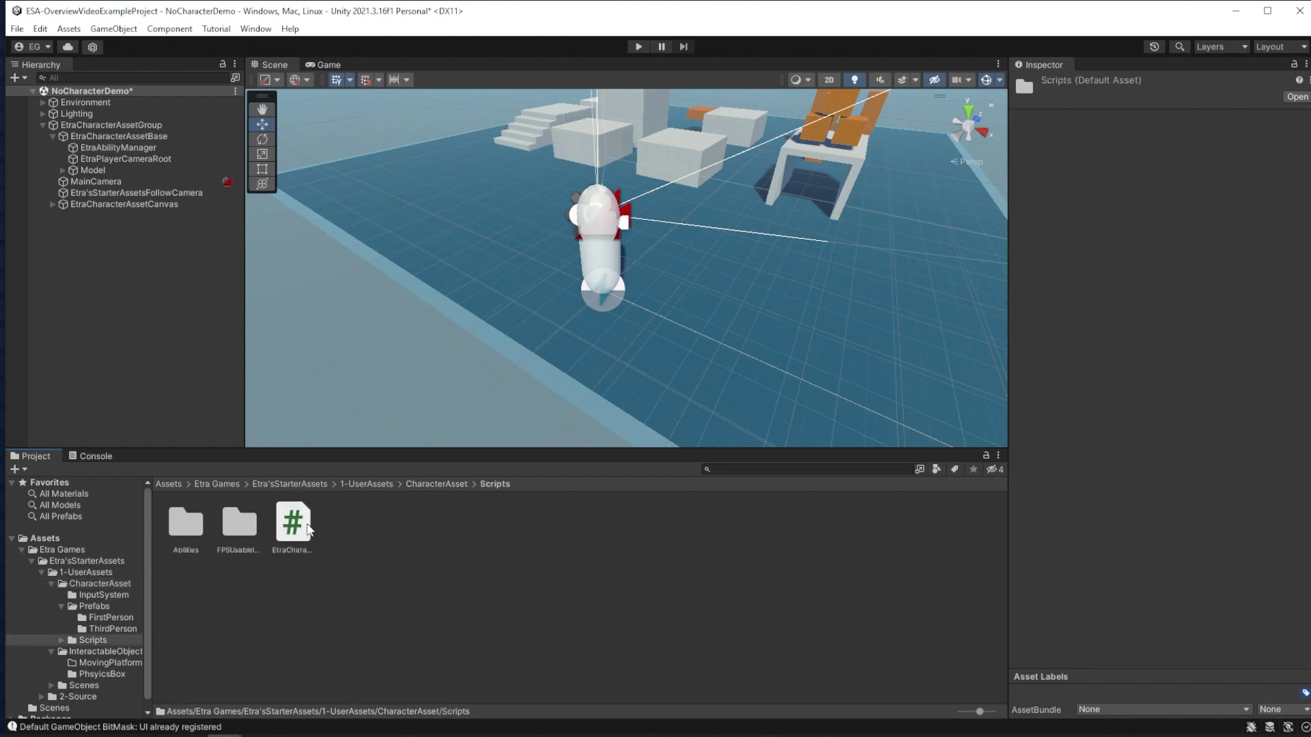
pyautogui.doubleClick(195, 531)
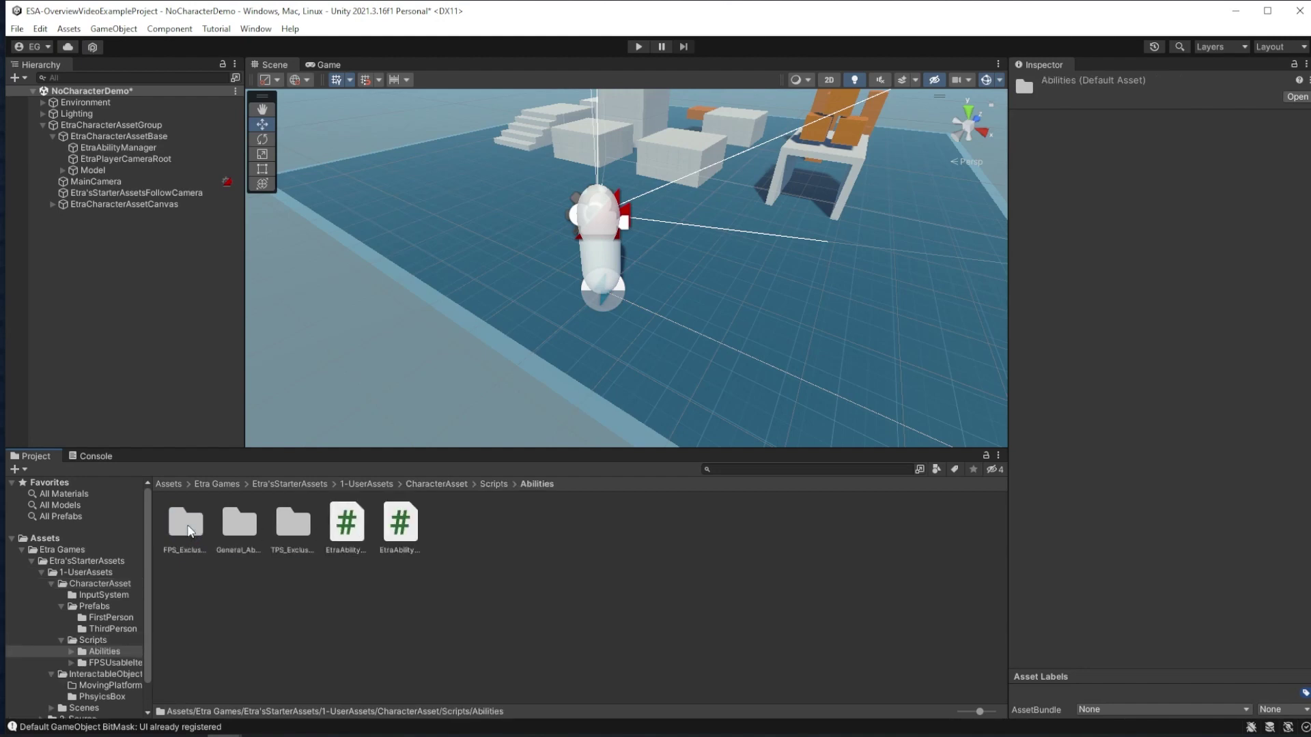
pyautogui.doubleClick(243, 532)
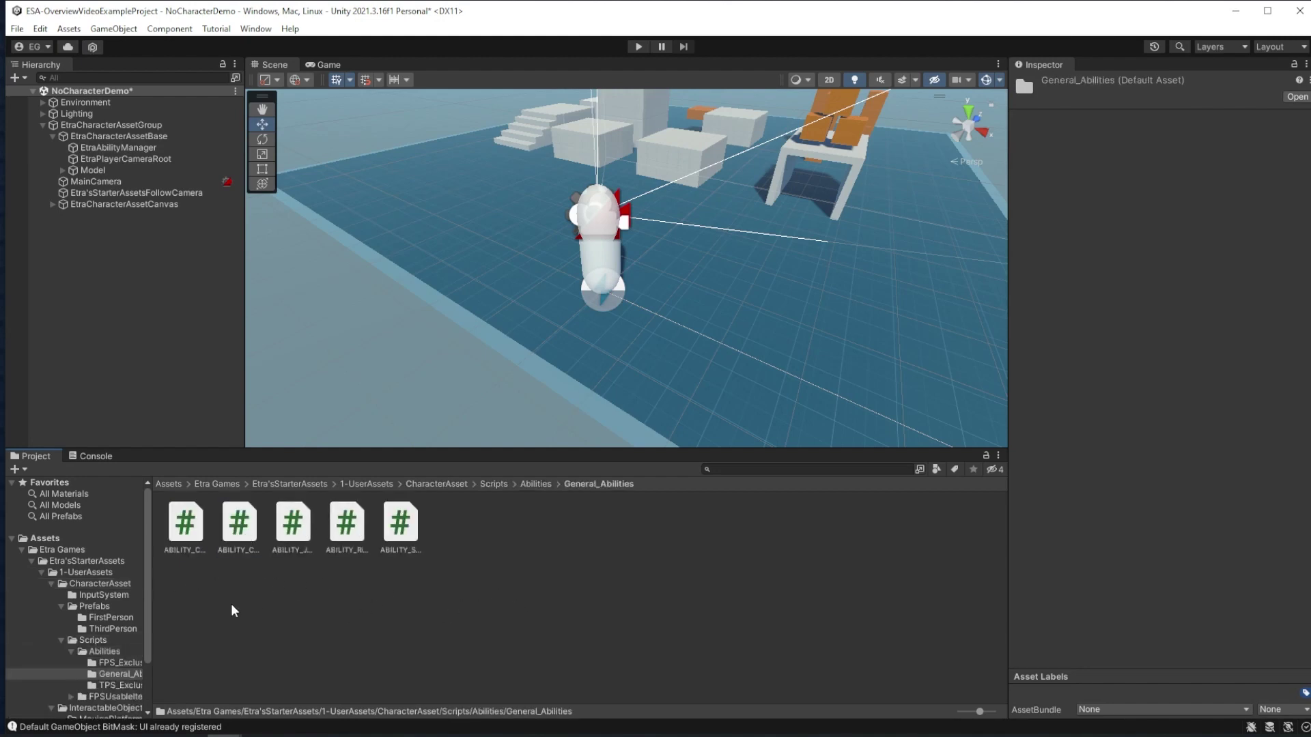
# Add ABILITY_Camera Movement and ABILITY_Character Movement components to EtraAbilityManager.
pyautogui.click(118, 147)
pyautogui.click(1231, 263)
pyautogui.write('came')
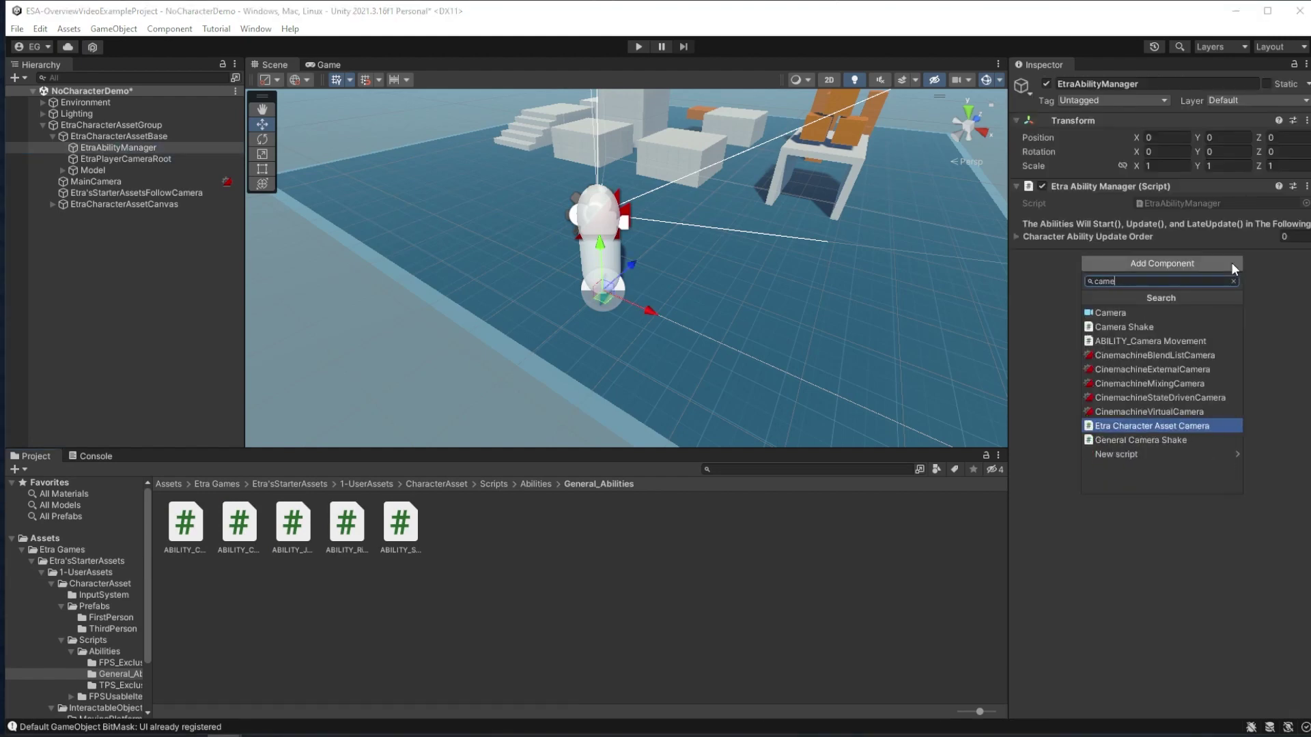
pyautogui.write('r')
pyautogui.press('Up')
pyautogui.press('Up')
pyautogui.press('Up')
pyautogui.press('Up')
pyautogui.press('Up')
pyautogui.press('Up')
pyautogui.press('Return')
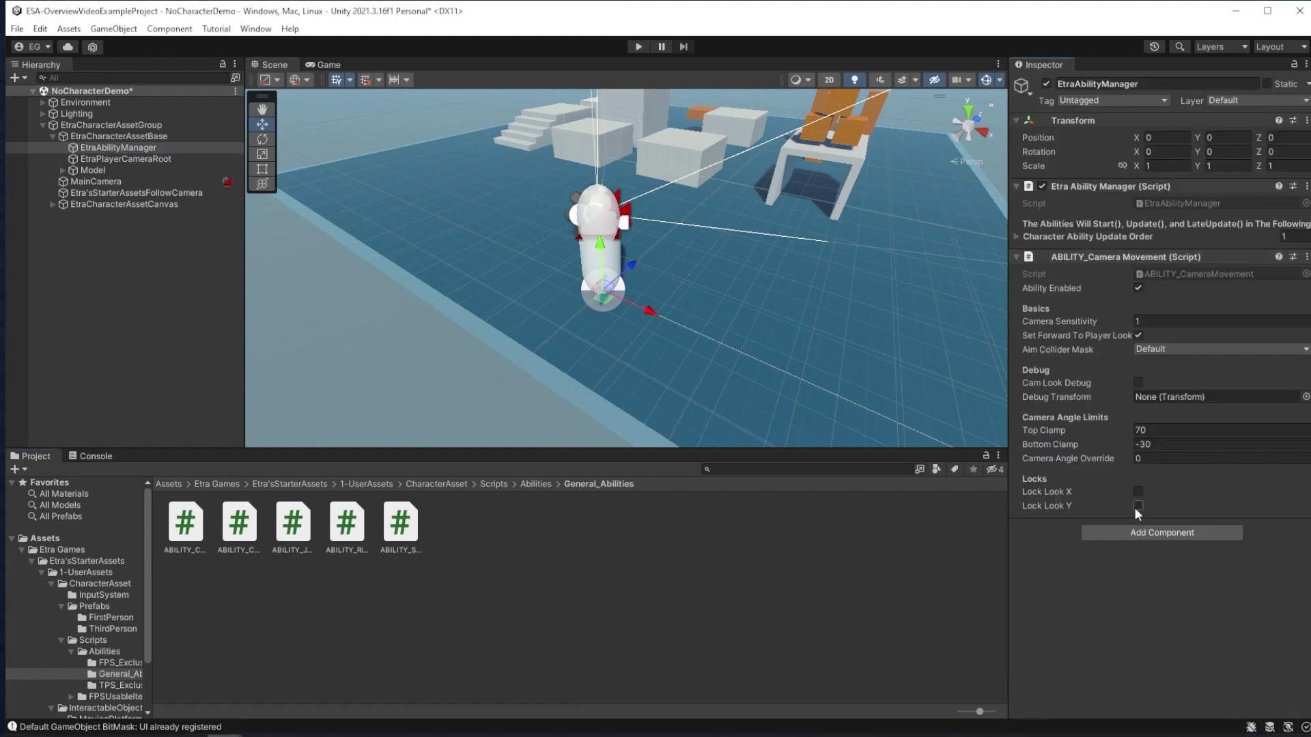
pyautogui.click(1122, 532)
pyautogui.write('cha')
pyautogui.press('Return')
# Play-test the new movement by moving the player left and right, then stop play.
pyautogui.hotkey('ctrl', 'p')
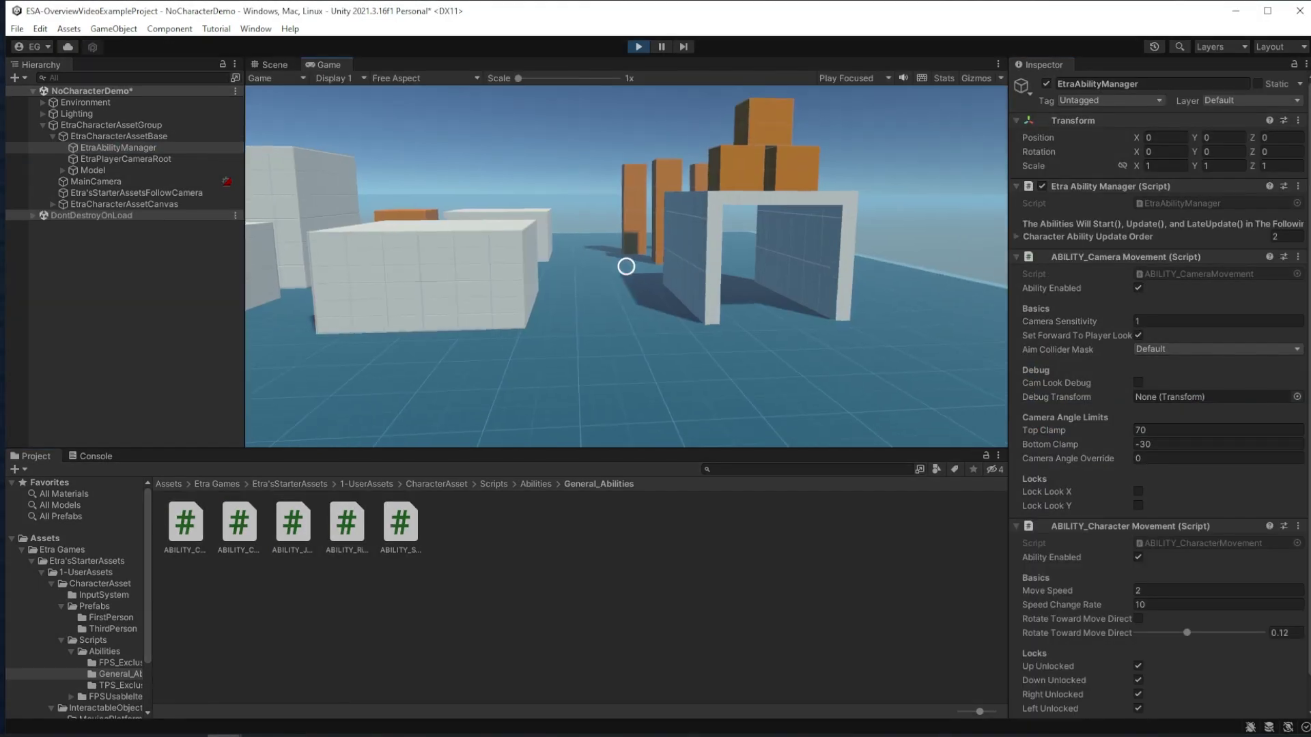
pyautogui.press('a')
pyautogui.press('d')
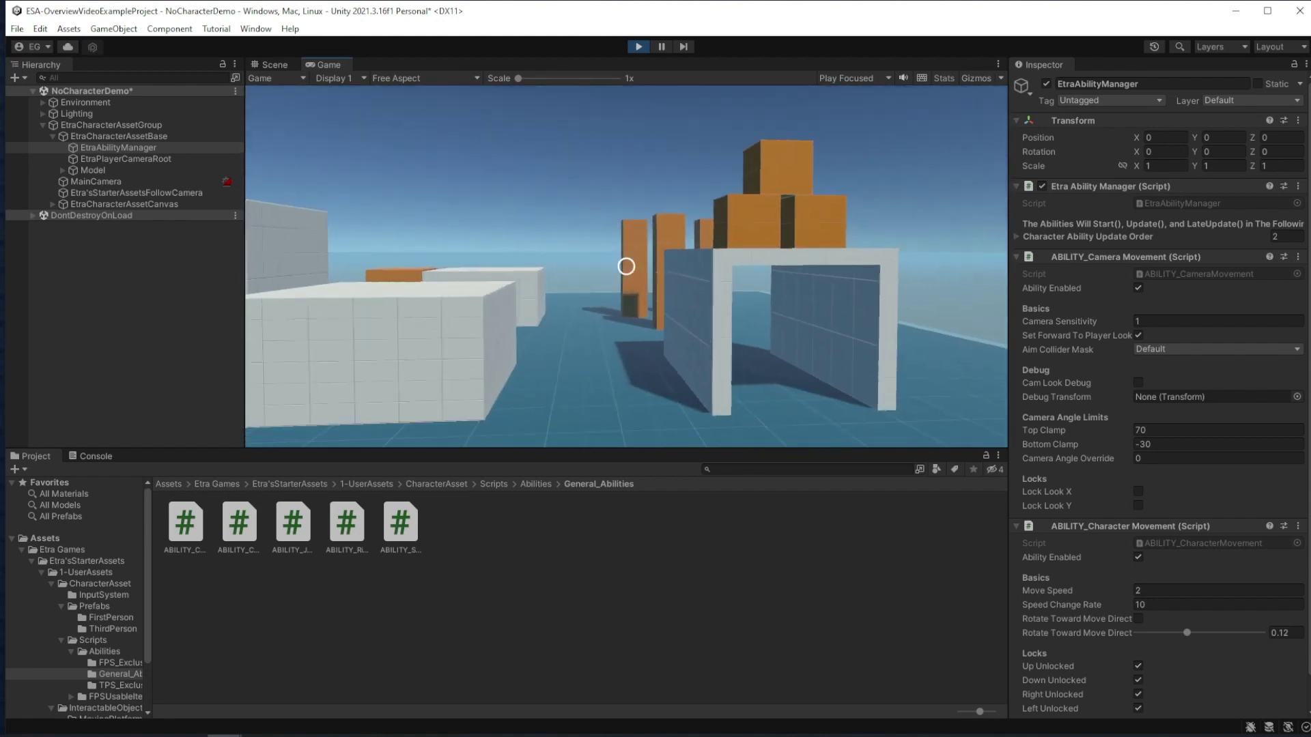
pyautogui.press('a')
pyautogui.hotkey('ctrl', 'p')
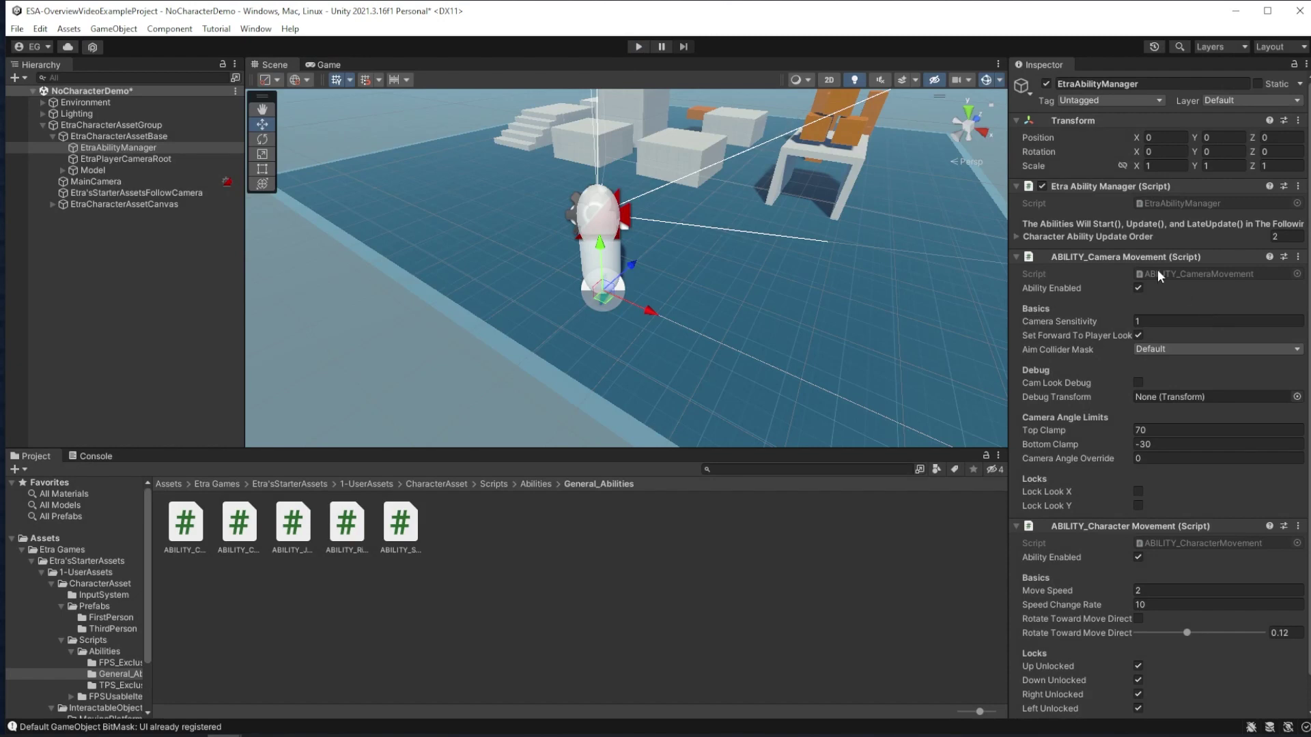
# Drag Character Movement above Camera Movement in the Character Ability Update Order list.
pyautogui.click(1019, 235)
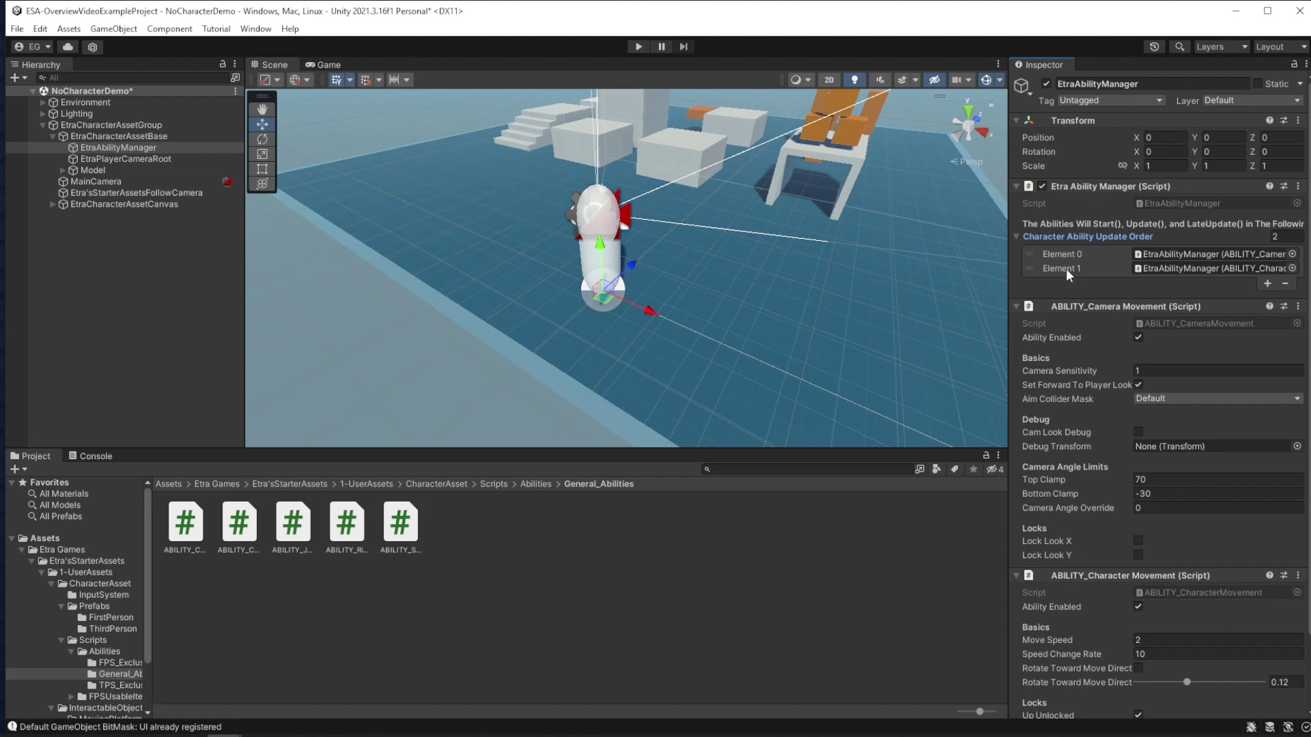
pyautogui.moveTo(1067, 268); pyautogui.dragTo(1059, 248)
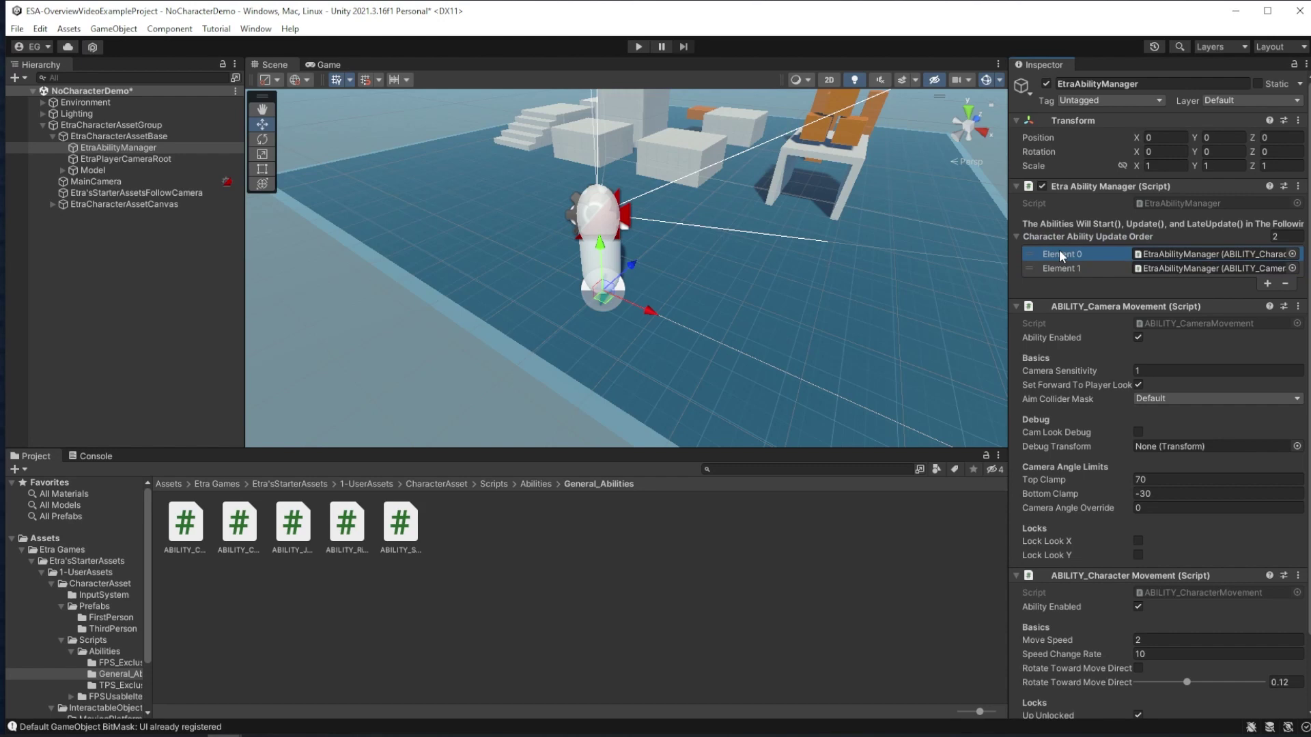
# Start play mode and walk and strafe the character toward the boxes and arch.
pyautogui.hotkey('ctrl', 'p')
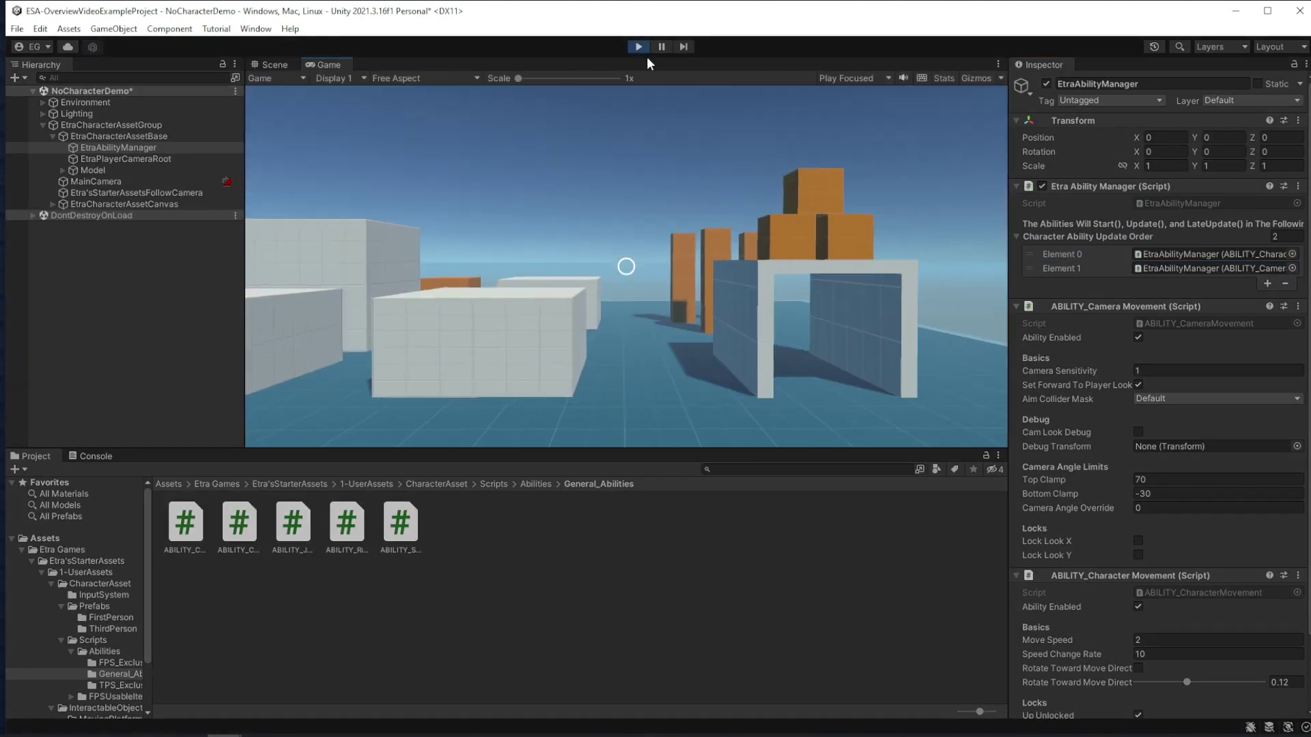
pyautogui.press('w')
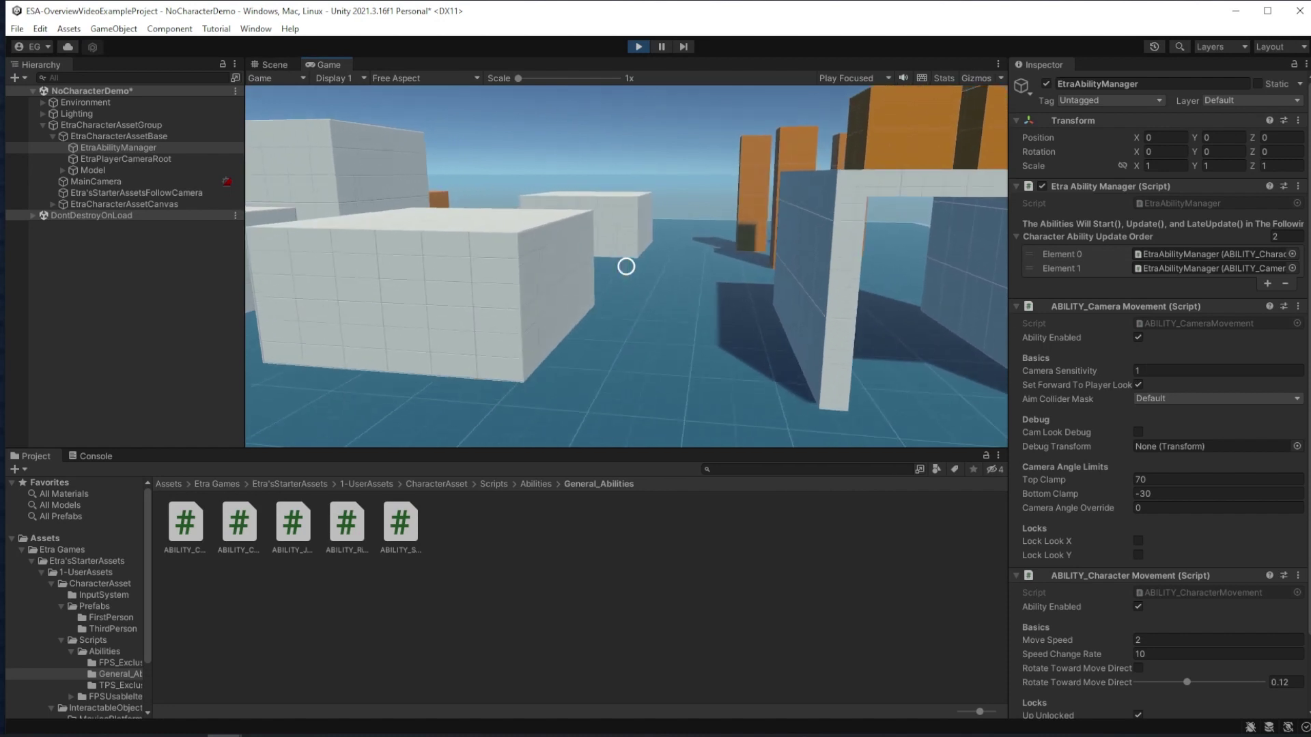
pyautogui.press('a')
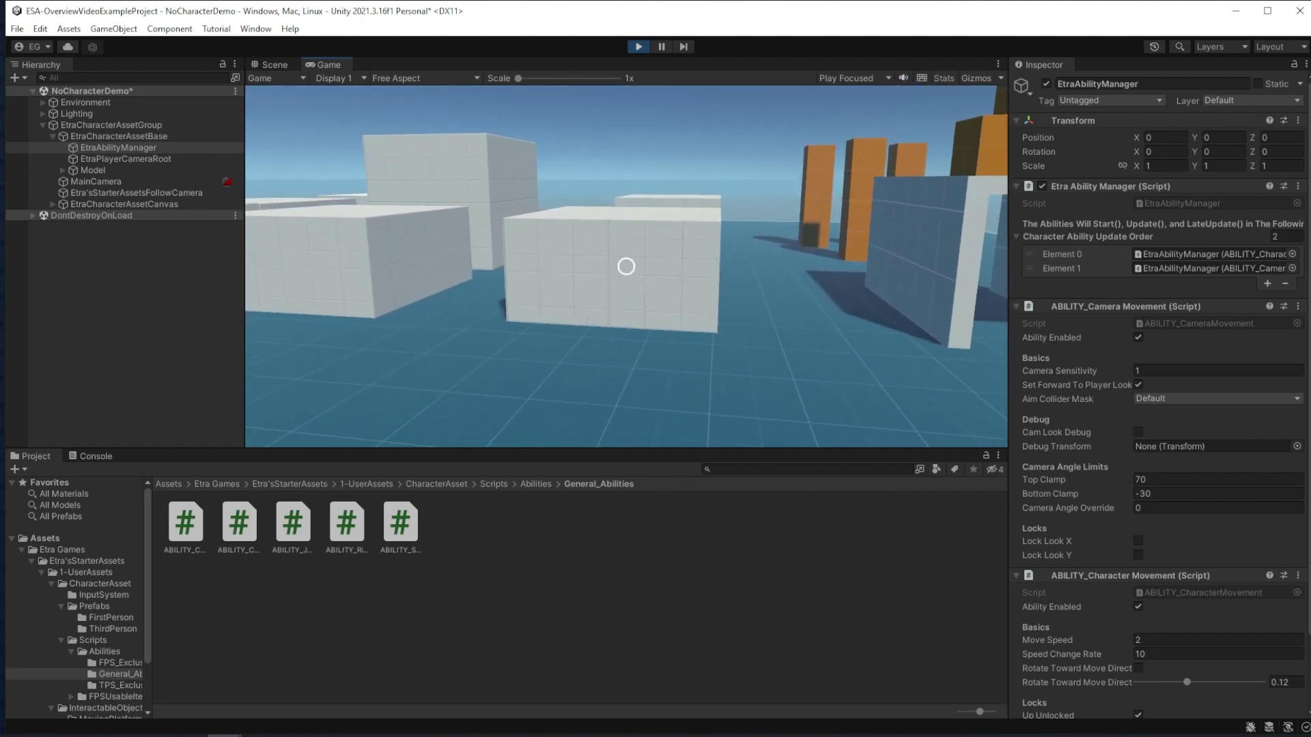
pyautogui.press('Escape')
# While playing, raise Move Speed to 6.74 and Camera Sensitivity to 2.57, testing each.
pyautogui.scroll(-1, 1122, 363)
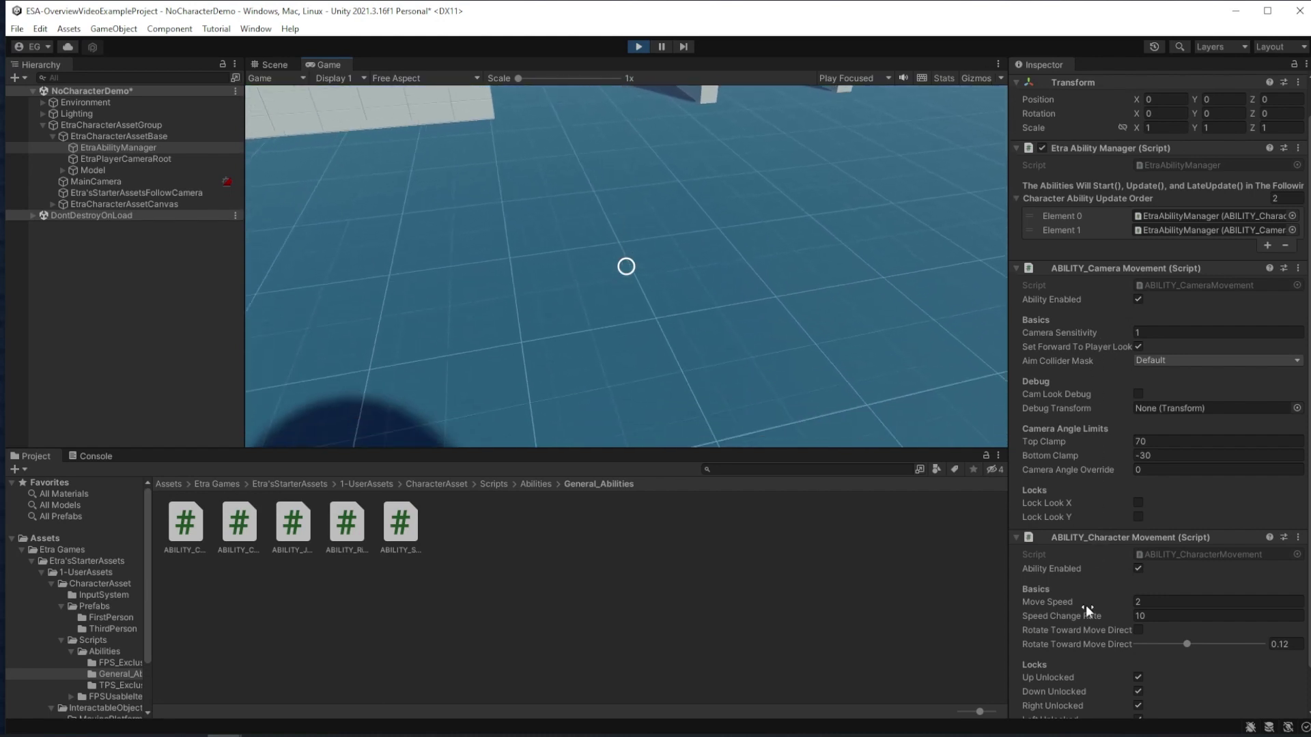
pyautogui.moveTo(1084, 604); pyautogui.dragTo(1161, 605)
pyautogui.click(757, 336)
pyautogui.press('w')
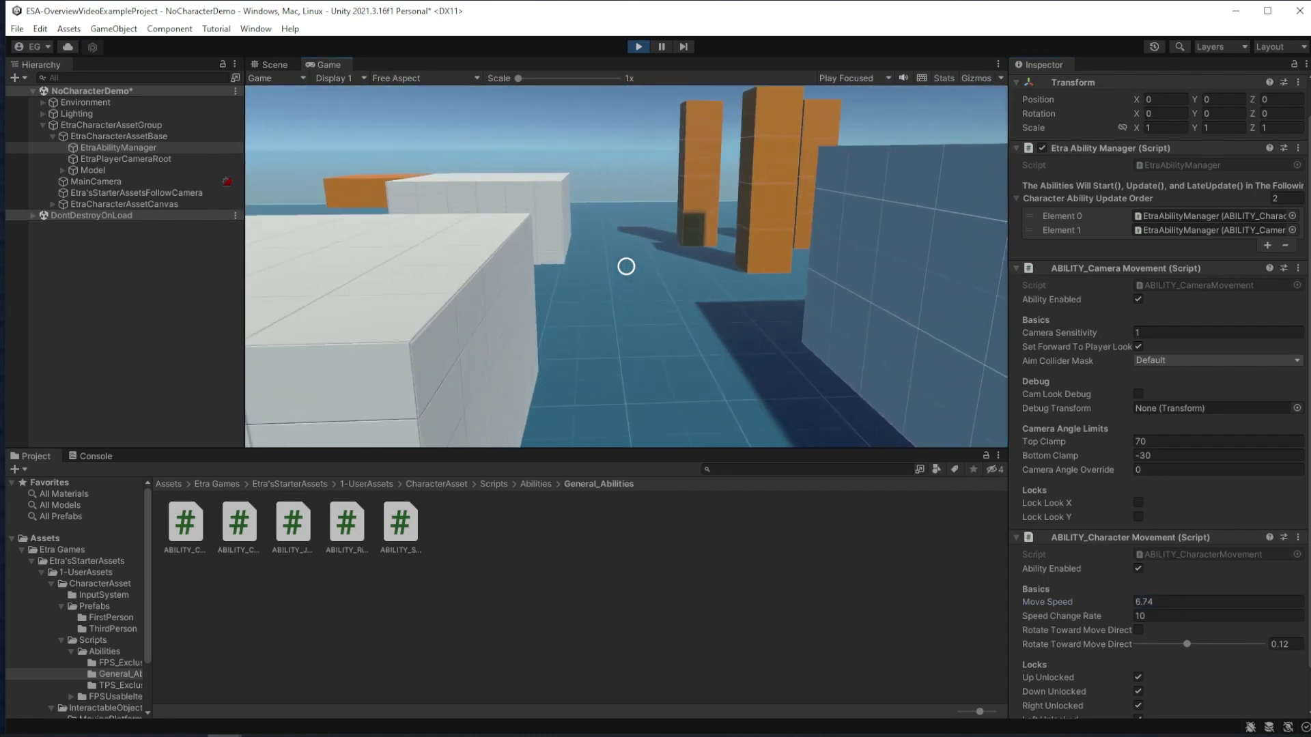
pyautogui.press('Escape')
pyautogui.click(1123, 333)
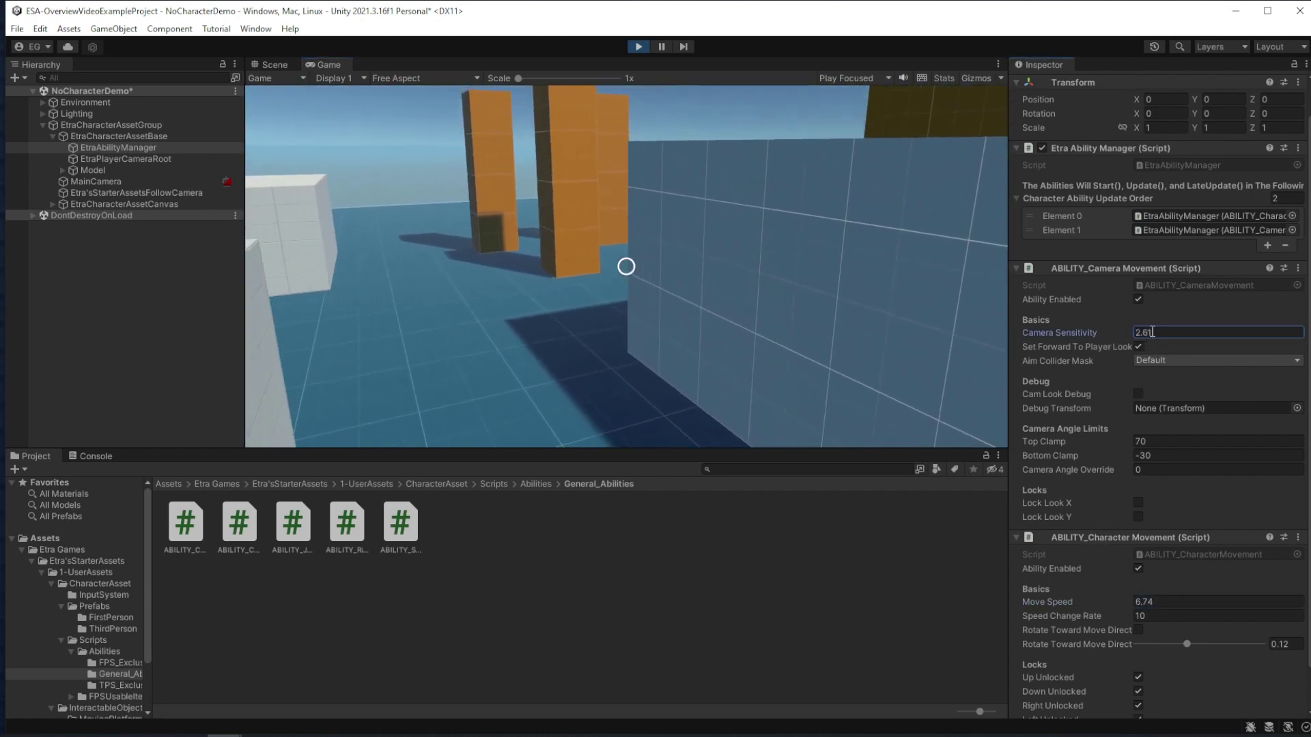
pyautogui.click(887, 308)
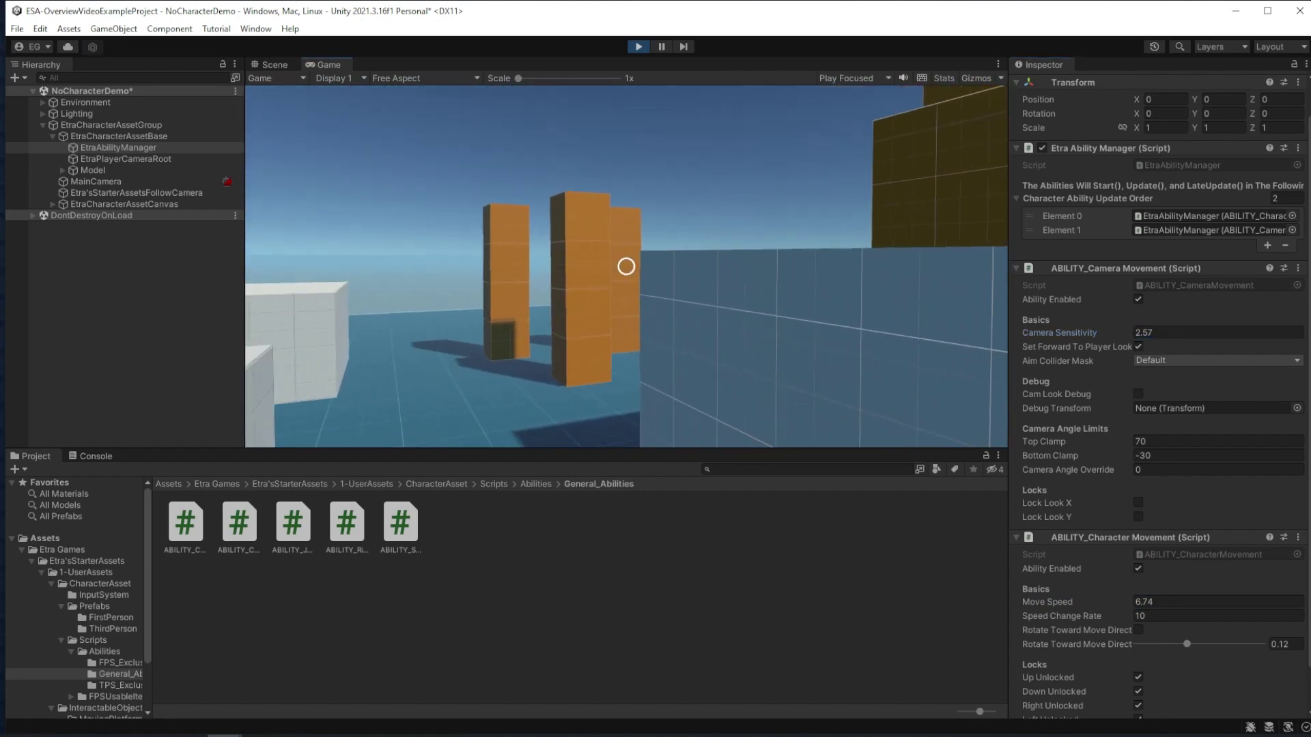
# Add ABILITY_Jump and ABILITY_Sprint to the EtraAbilityManager.
pyautogui.press('Escape')
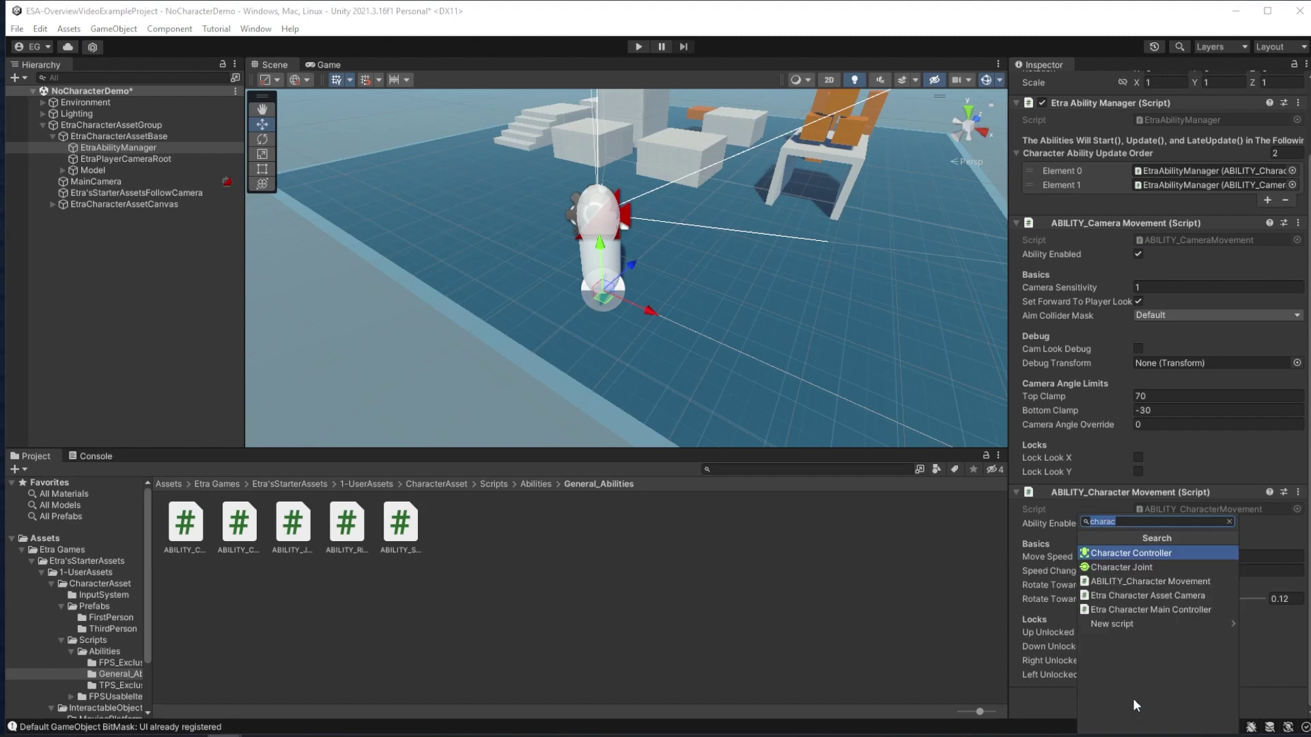
pyautogui.press('Return')
pyautogui.scroll(-5, 1133, 706)
pyautogui.click(1133, 705)
pyautogui.write('sprint')
pyautogui.press('Return')
# Add ABILITY_Rigidbody Push, then play and run the character into the orange towers.
pyautogui.scroll(-3, 1133, 704)
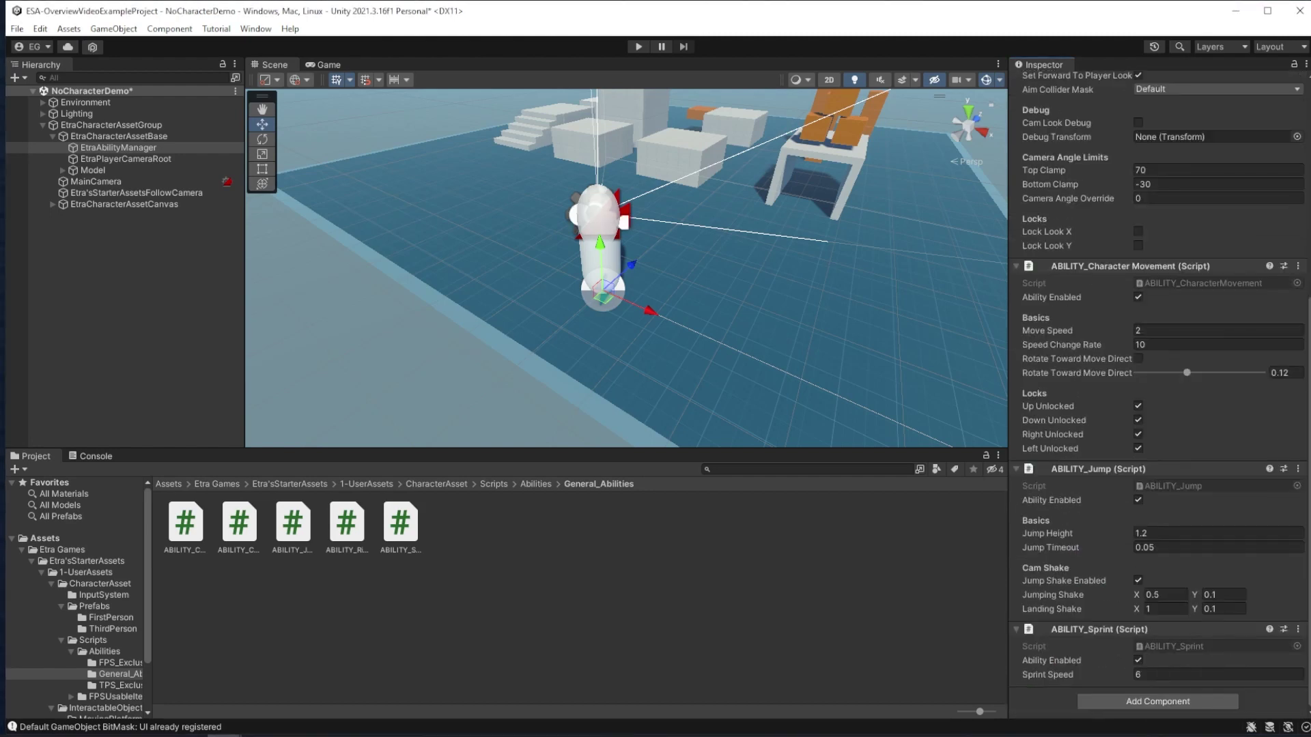
pyautogui.click(1112, 702)
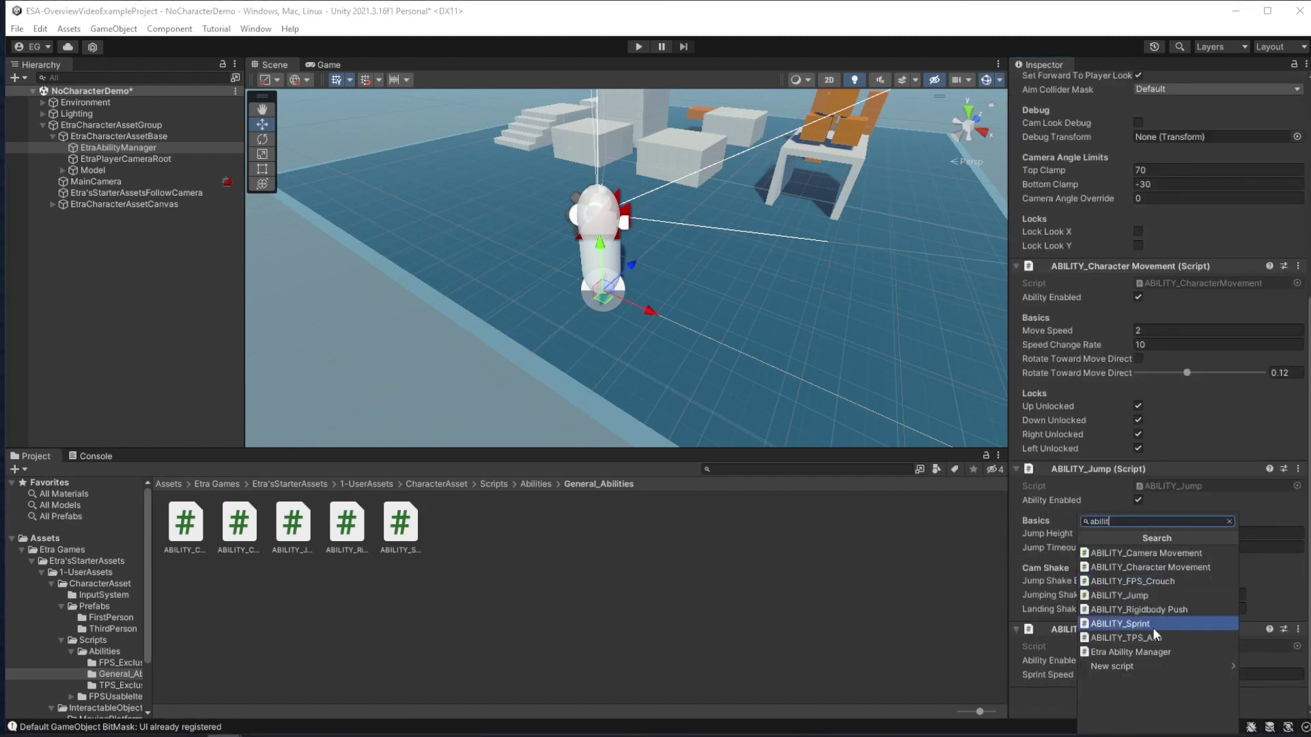
pyautogui.click(1154, 624)
pyautogui.hotkey('ctrl', 'p')
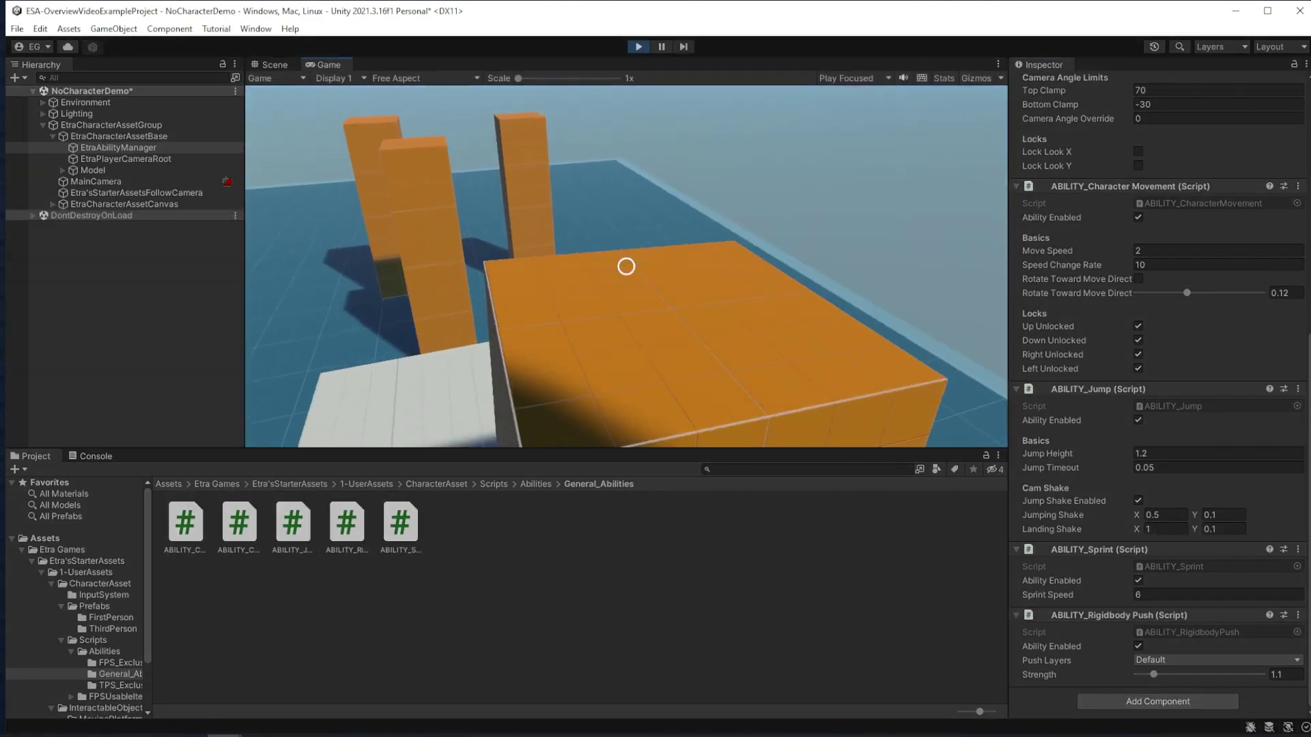
pyautogui.press('w')
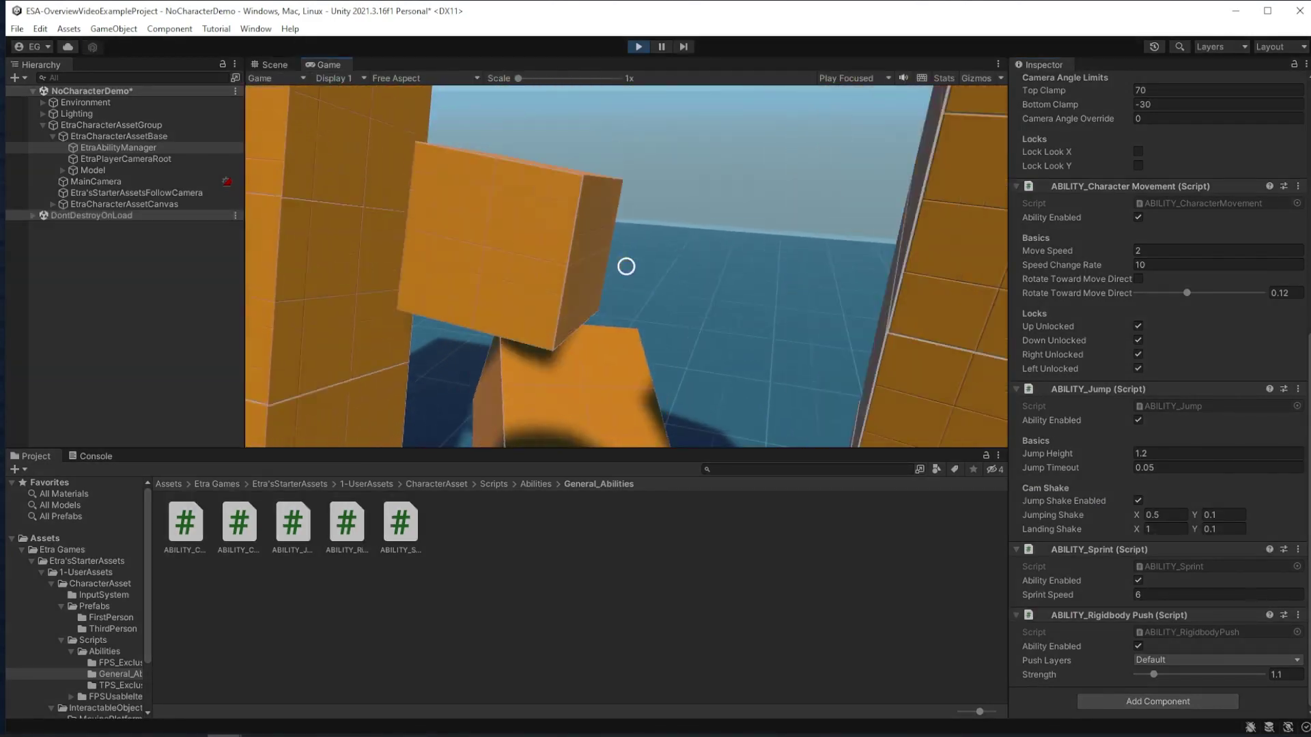
# Stop play and search Add Component for ABILITY_FPS to add the FPS Crouch ability.
pyautogui.hotkey('ctrl', 'p')
pyautogui.click(1164, 705)
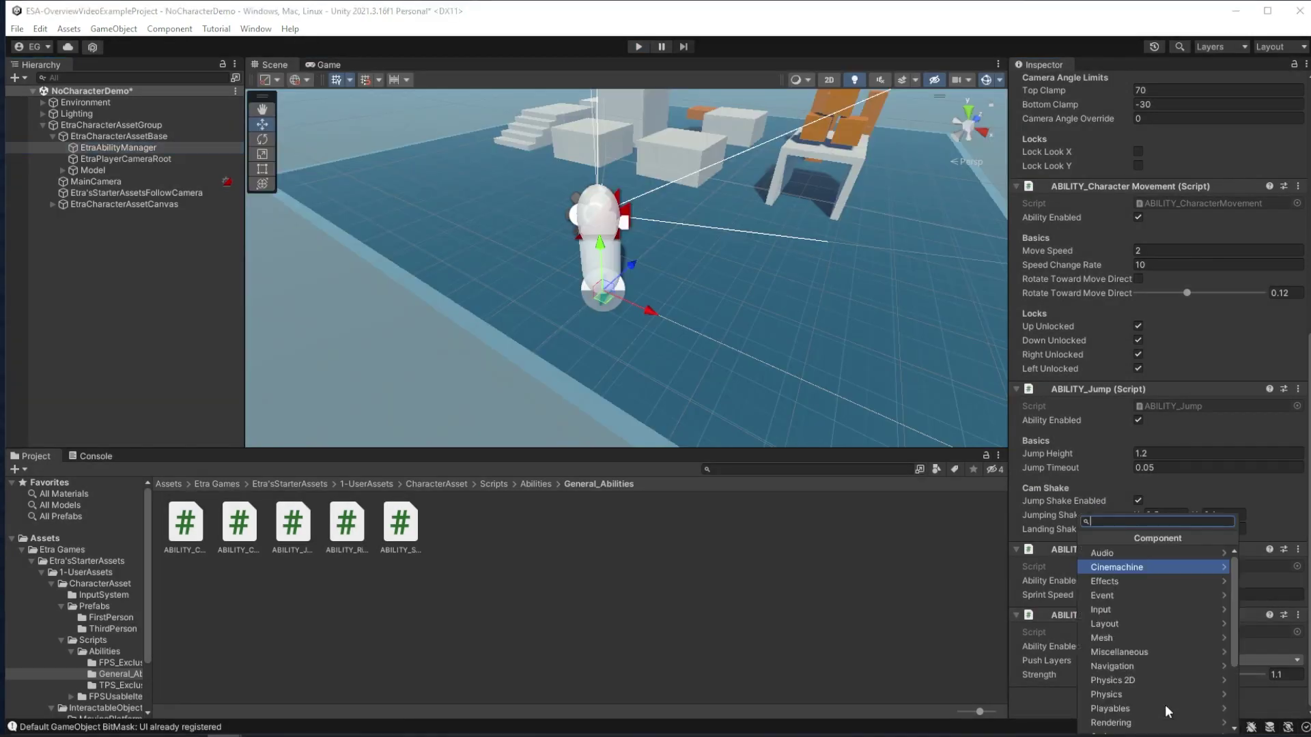
pyautogui.write('ABILITY_TPS')
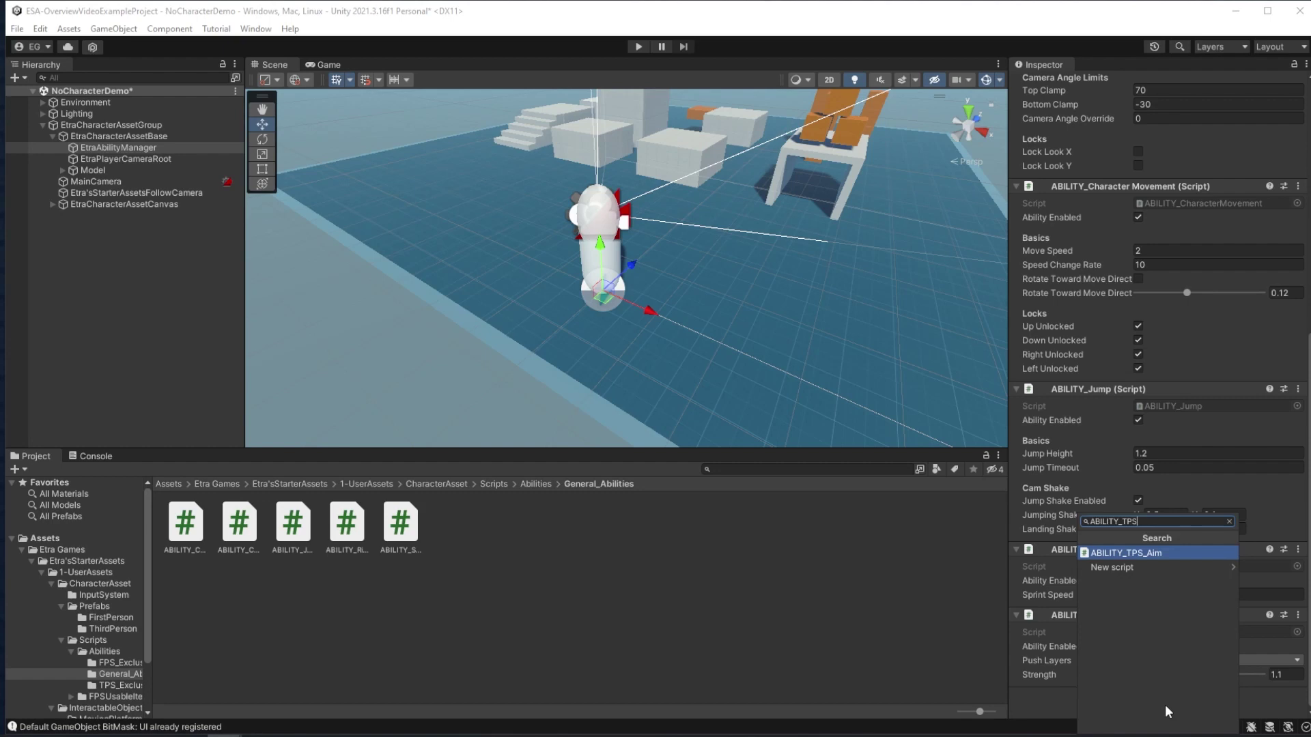
pyautogui.press('BackSpace')
pyautogui.press('BackSpace')
pyautogui.press('BackSpace')
pyautogui.write('FPS')
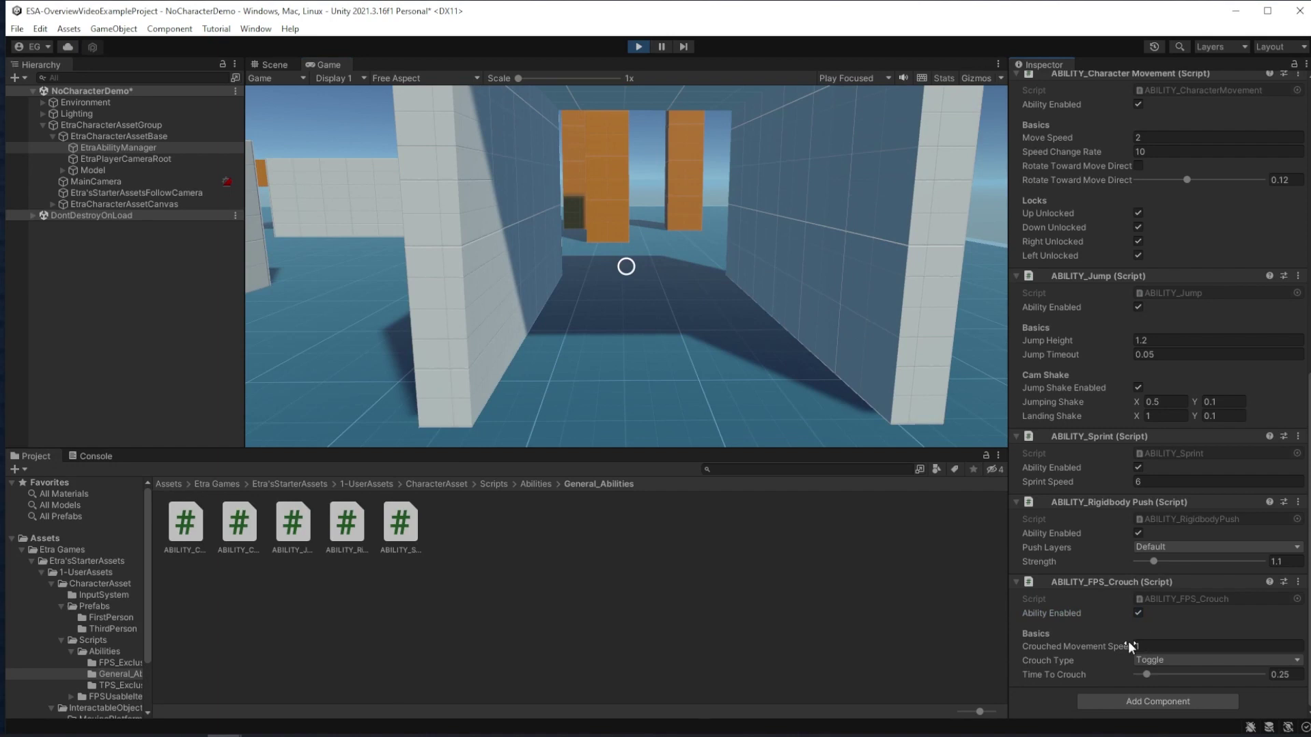
# Raise Crouched Movement Speed to about 2.22 and set Crouch Type to Hold.
pyautogui.moveTo(1100, 641); pyautogui.dragTo(1133, 647)
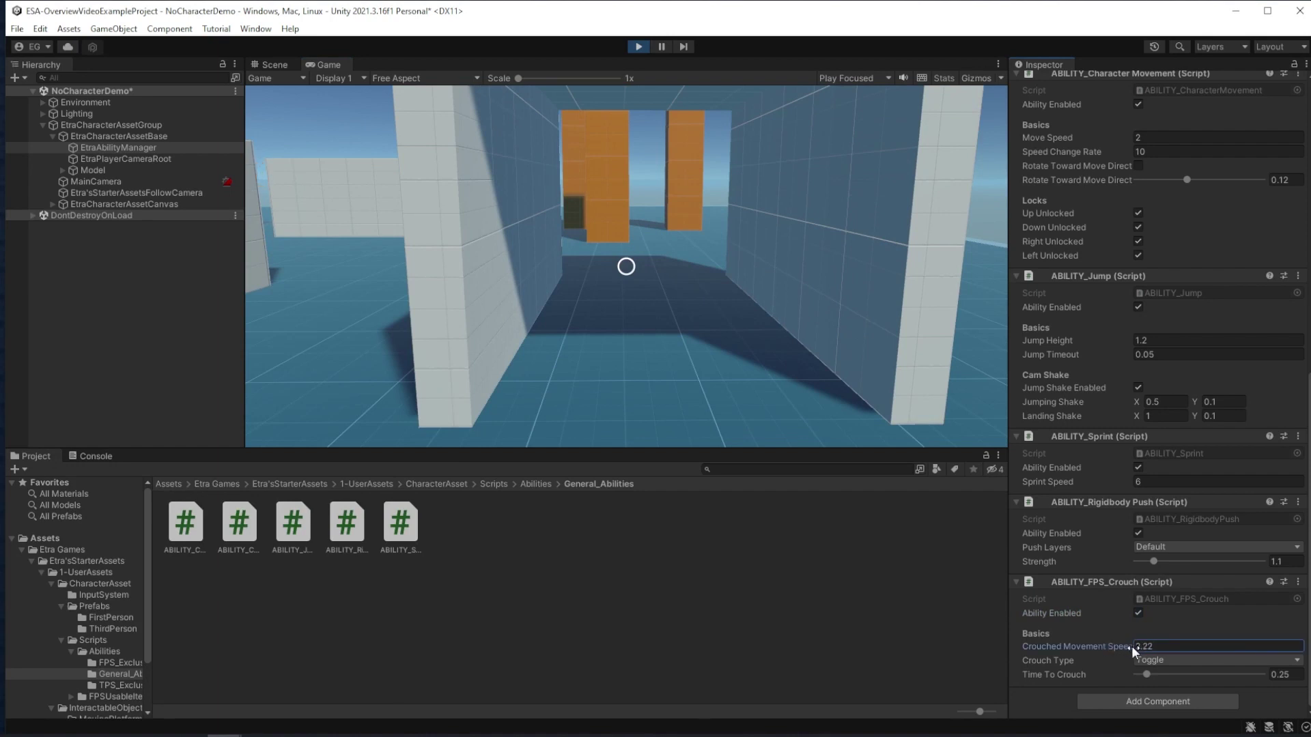
pyautogui.click(1146, 665)
pyautogui.click(1167, 690)
# Stop play mode and remove the FPS Crouch ability from the character.
pyautogui.hotkey('ctrl', 'p')
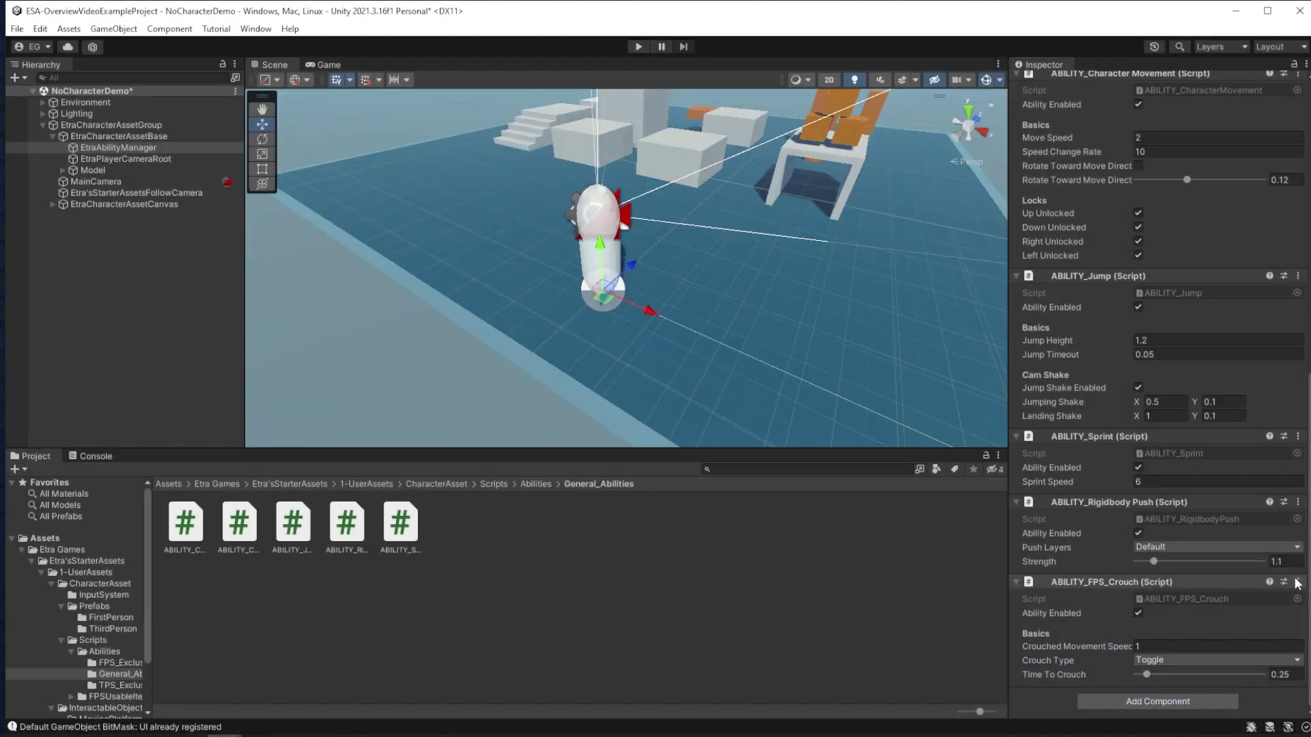
pyautogui.click(1297, 582)
pyautogui.click(1245, 444)
# Set the gameplay type to Third Person with the Default Armature model and apply.
pyautogui.click(119, 136)
pyautogui.scroll(5, 1149, 223)
pyautogui.scroll(5, 1151, 222)
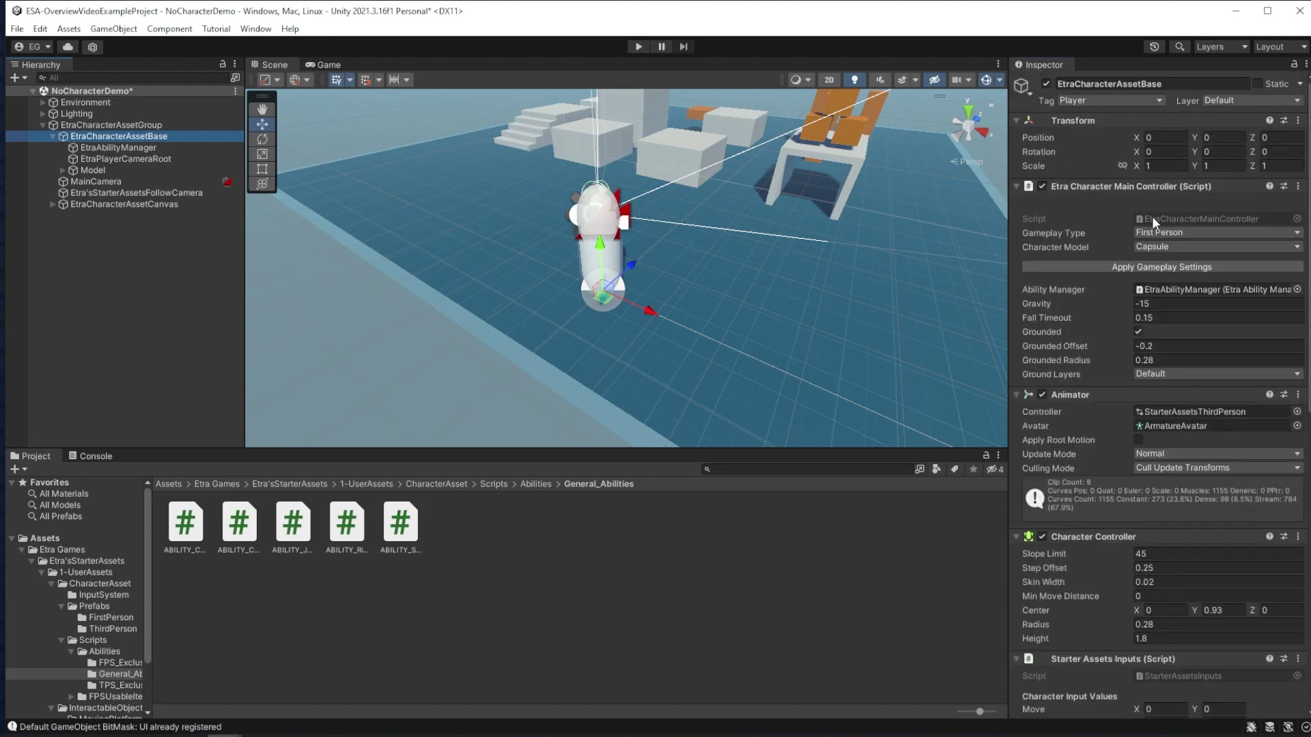
pyautogui.click(1153, 232)
pyautogui.click(1157, 261)
pyautogui.click(1163, 246)
pyautogui.click(1190, 262)
pyautogui.click(1113, 266)
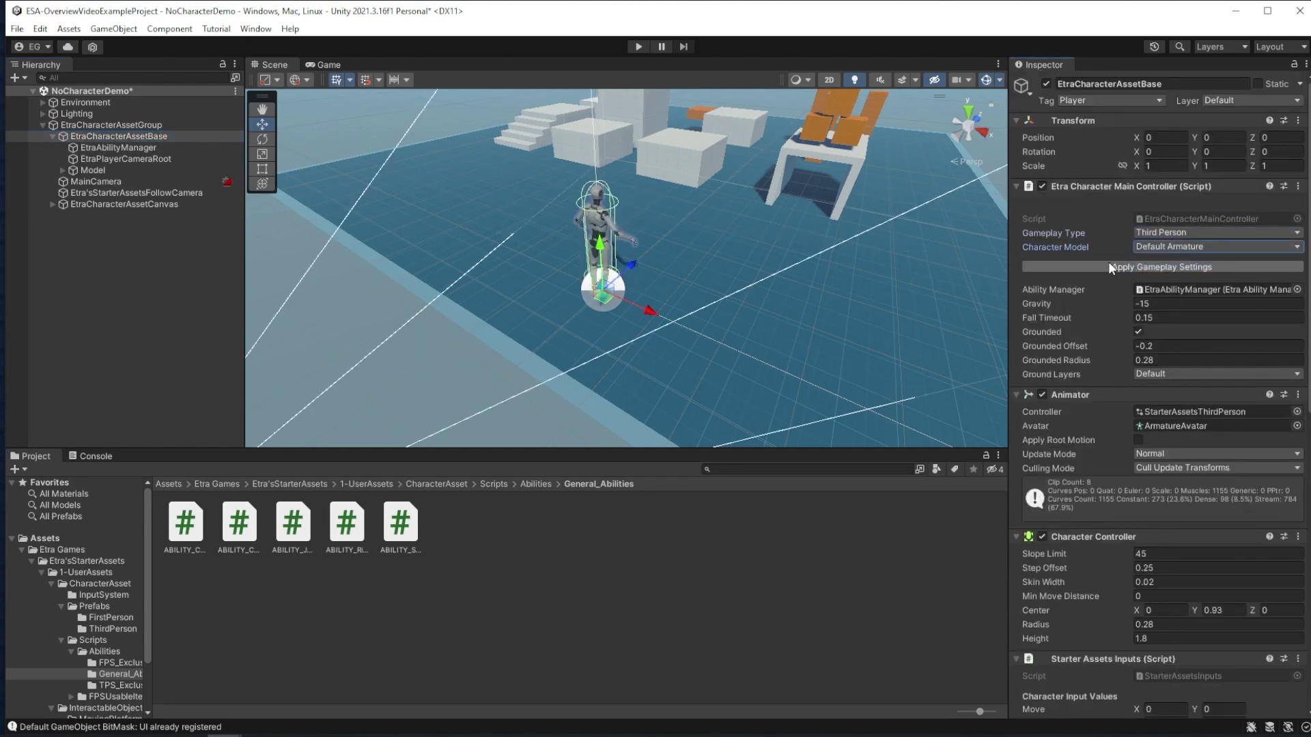
# Add the ABILITY_TPS_Aim ability to the EtraAbilityManager.
pyautogui.click(119, 147)
pyautogui.scroll(-10, 1191, 696)
pyautogui.click(1153, 706)
pyautogui.write('aim')
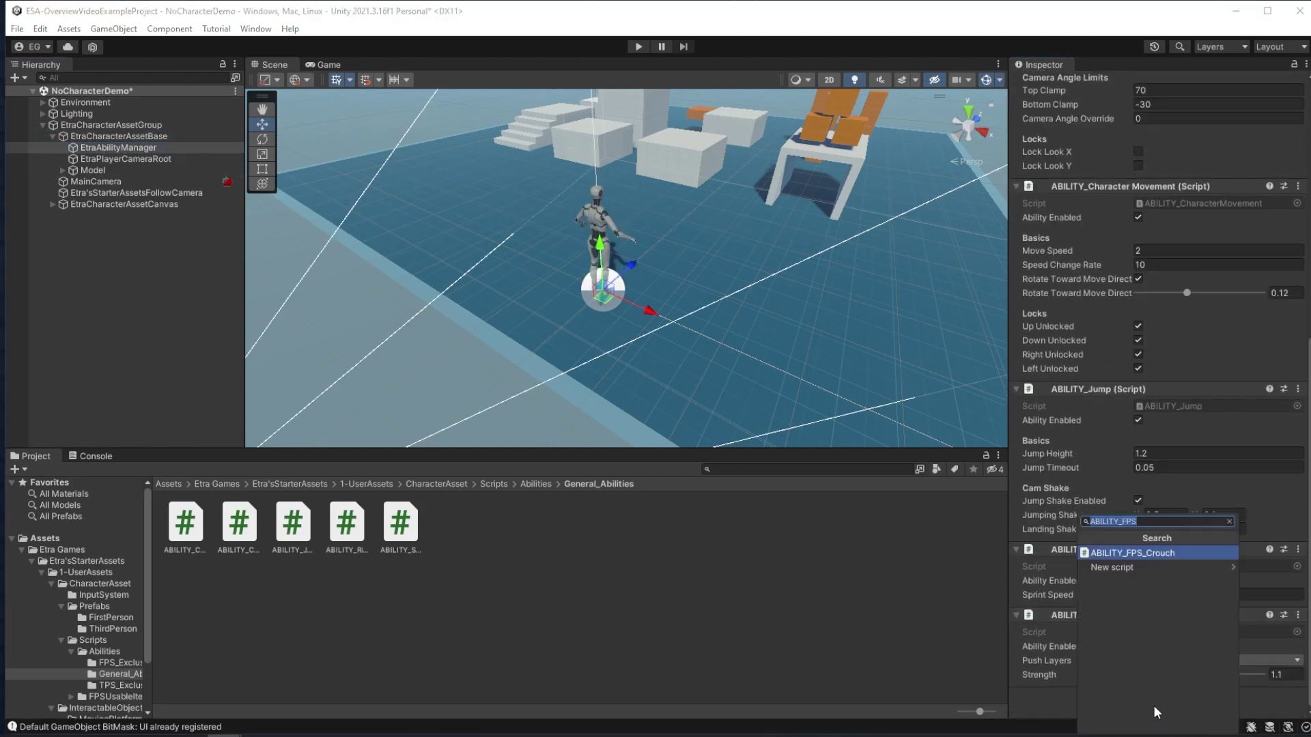
pyautogui.press('Down')
pyautogui.press('Return')
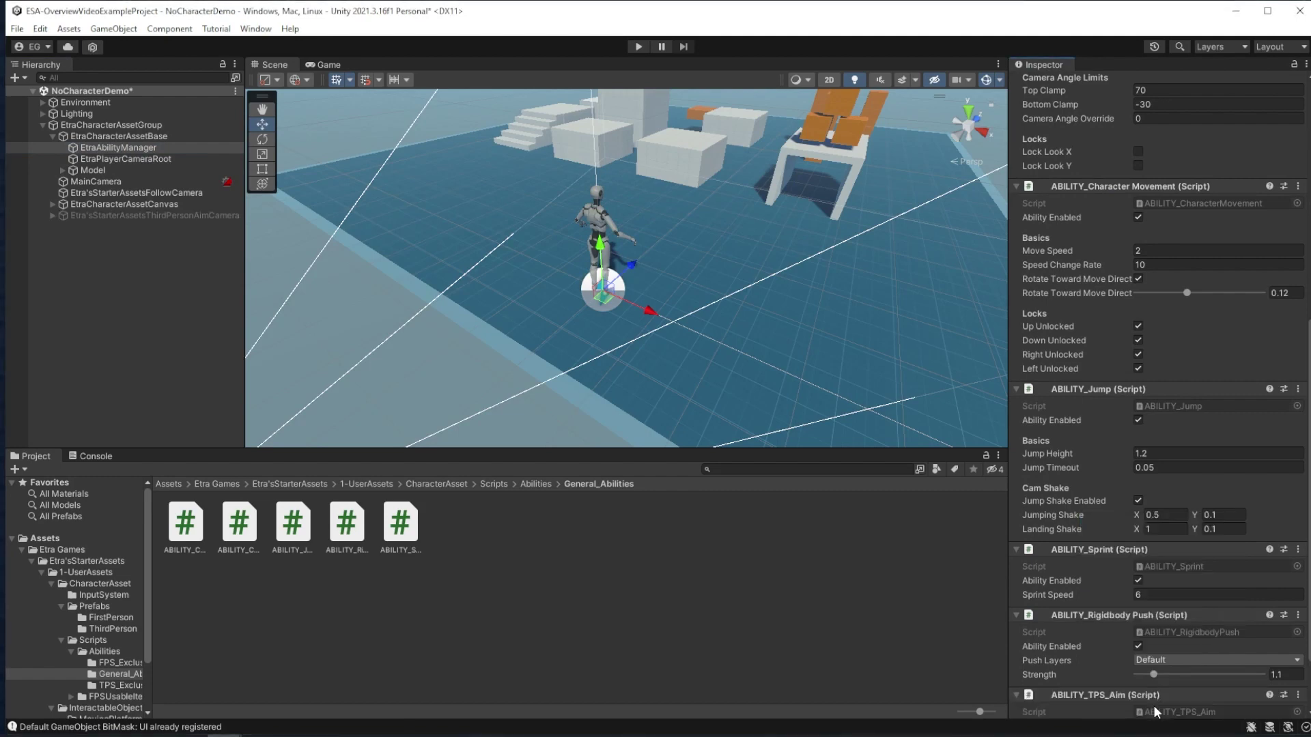
# Run the game and right-click to test over-the-shoulder aiming.
pyautogui.click(638, 46)
pyautogui.click(218, 214)
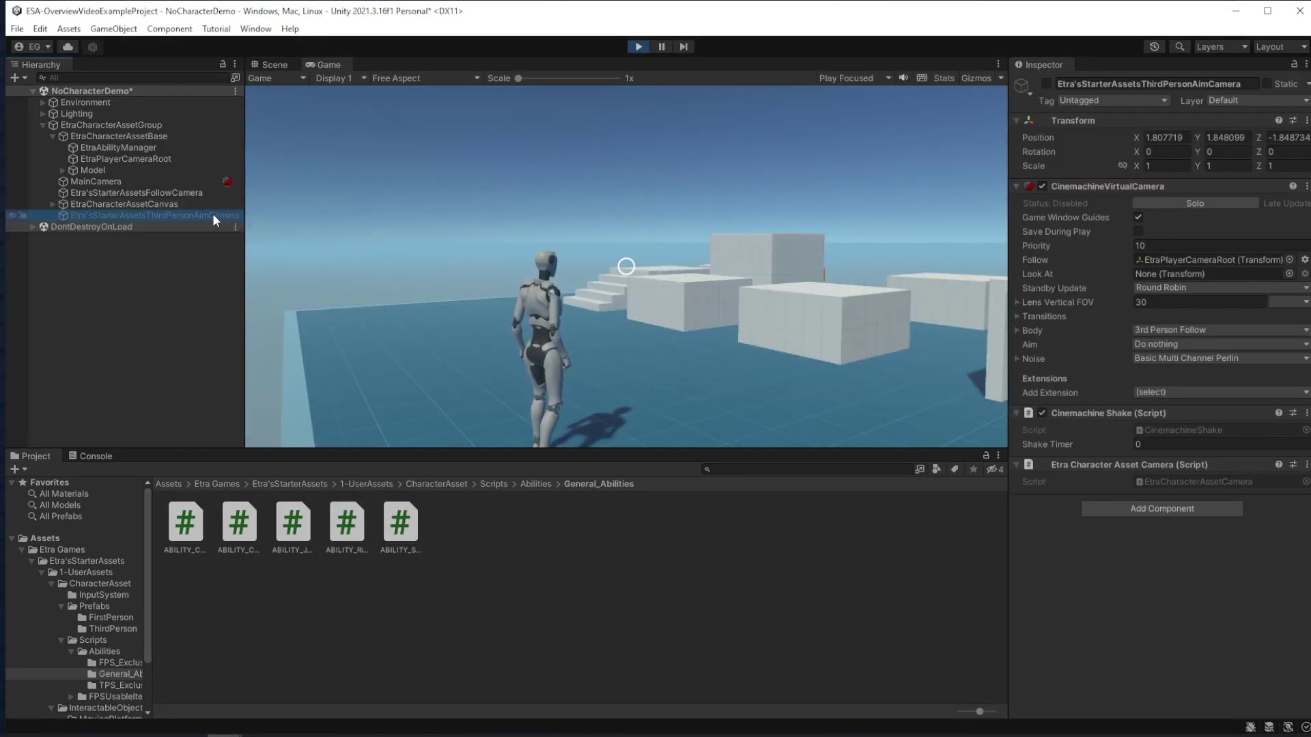
pyautogui.click(558, 252)
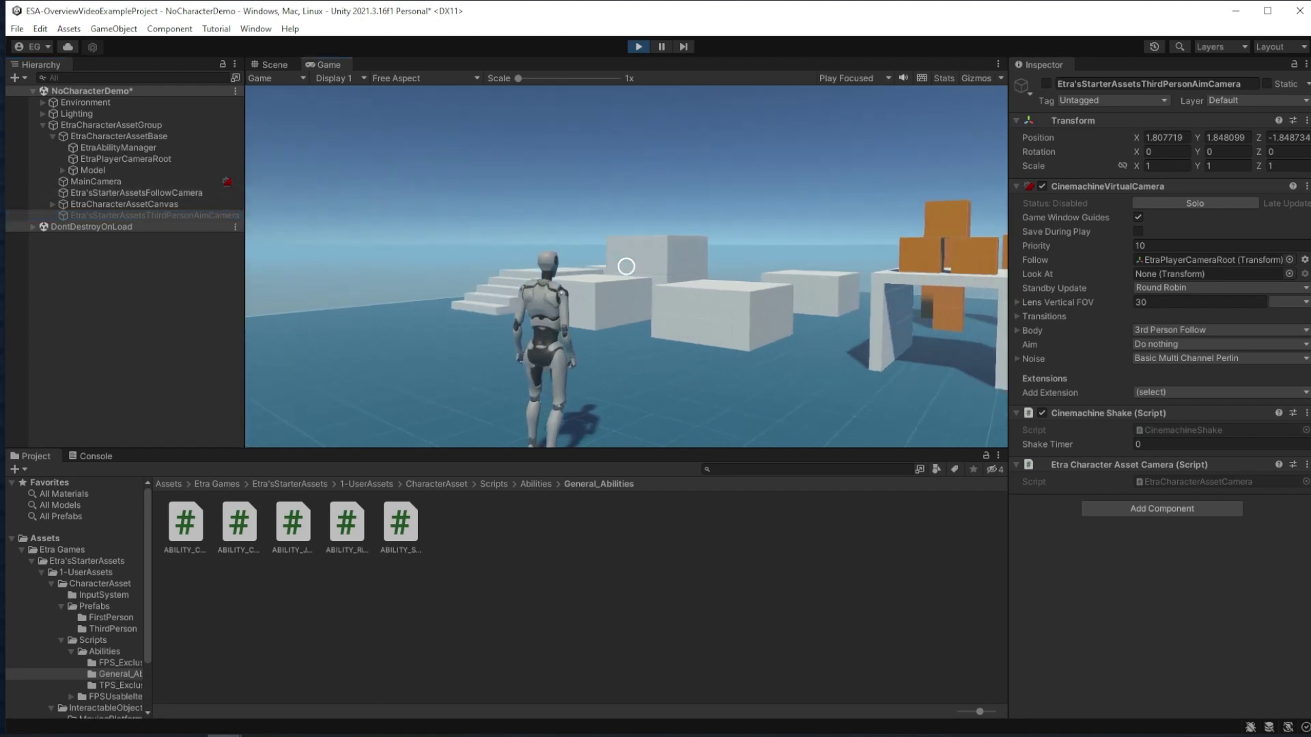
pyautogui.rightClick(626, 266)
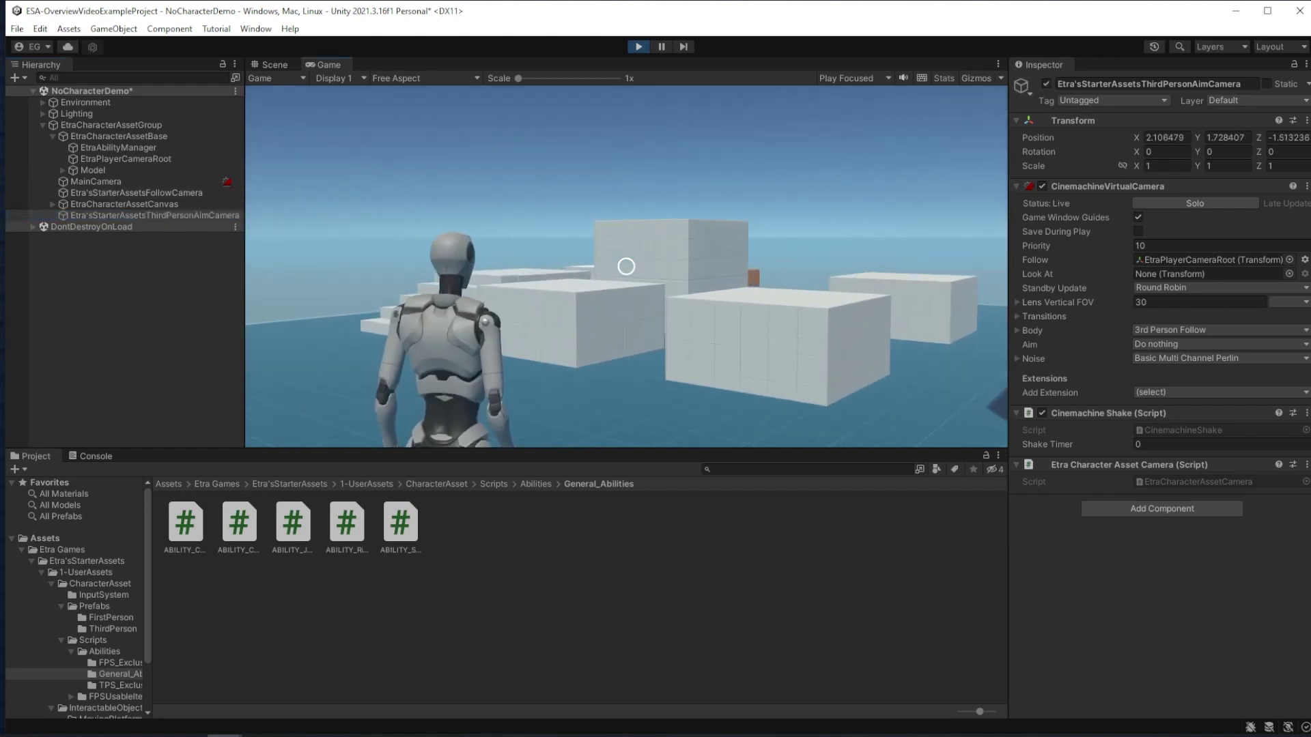
pyautogui.rightClick(626, 266)
# Stop play and create a new first-person character with the Etra Character Creator.
pyautogui.hotkey('ctrl', 'p')
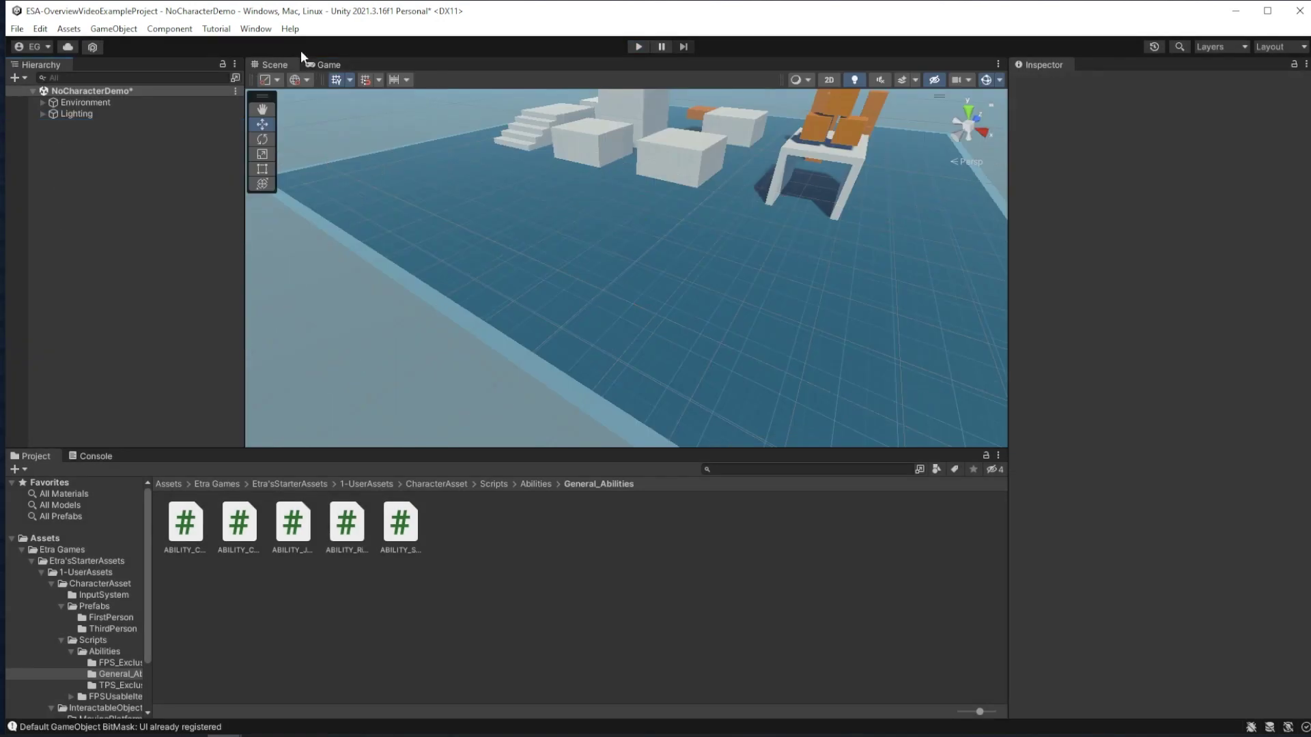
pyautogui.click(255, 28)
pyautogui.moveTo(351, 148)
pyautogui.click(485, 142)
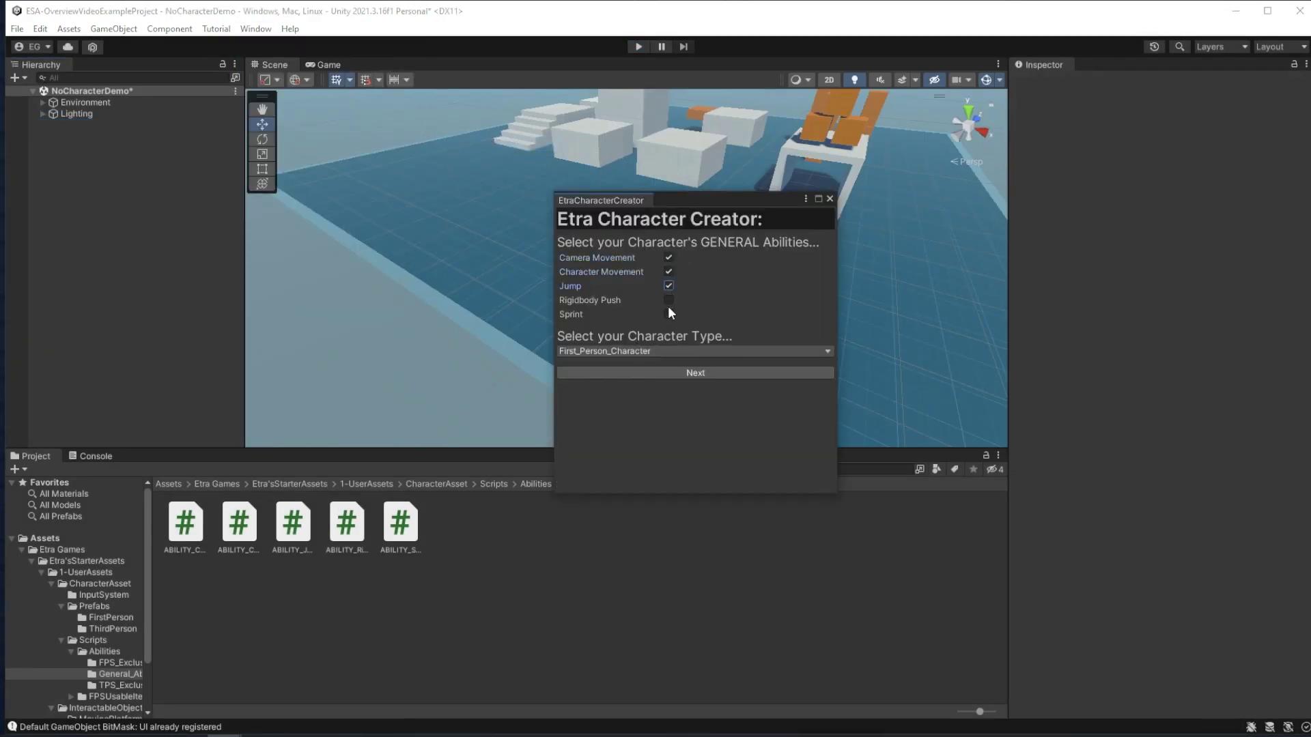
pyautogui.click(673, 373)
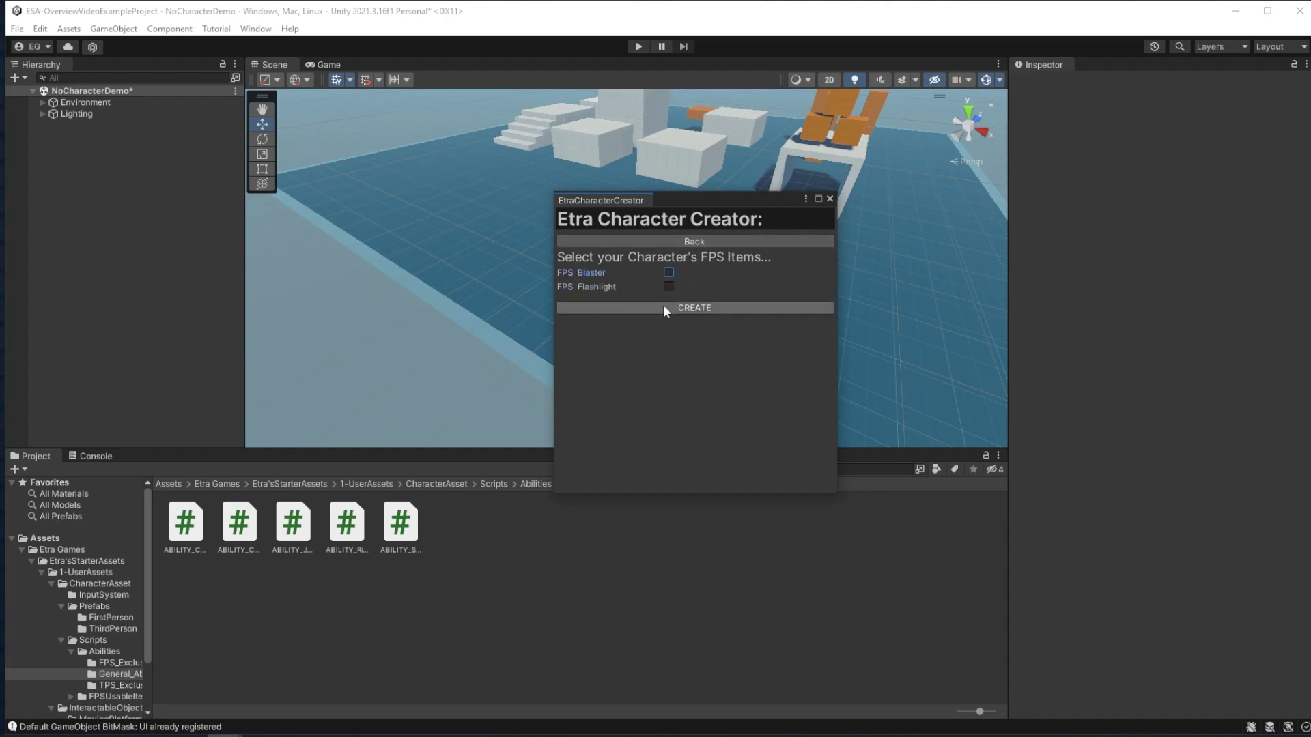
pyautogui.click(653, 305)
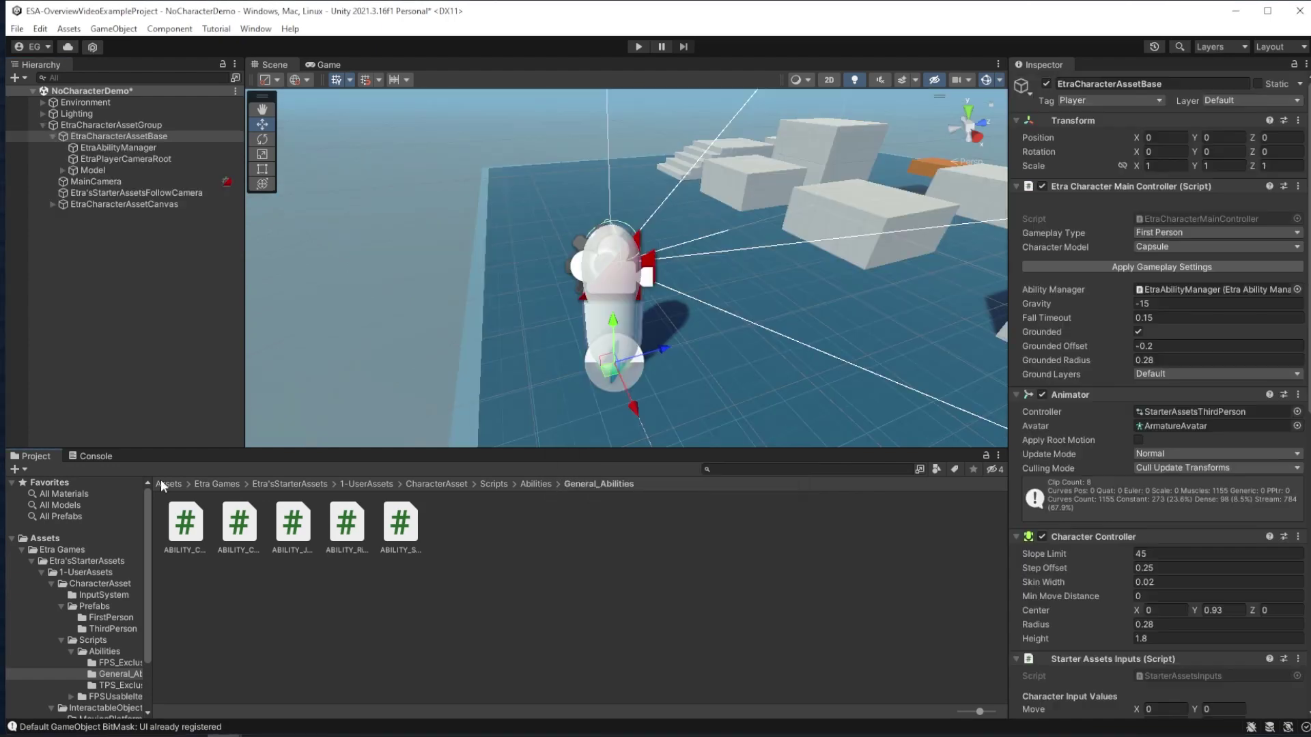
# Find EtraFPSUsableItemManagerPrefab by searching 'manager' and drop it under EtraCharacterAssetBase.
pyautogui.click(164, 484)
pyautogui.click(758, 468)
pyautogui.write('manager')
pyautogui.moveTo(292, 523); pyautogui.dragTo(162, 136)
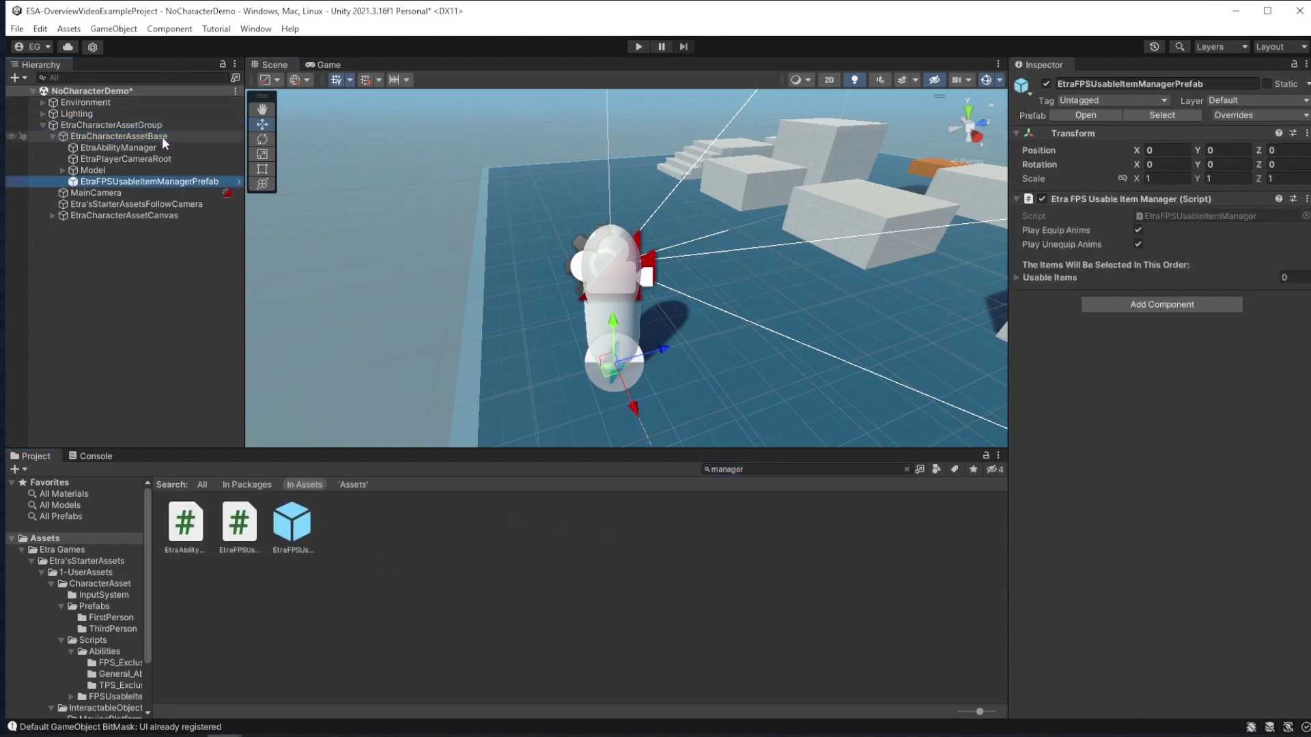
# Reset the Etra FPS Usable Item Manager component and expand the camera root in the hierarchy.
pyautogui.click(1306, 198)
pyautogui.click(1303, 215)
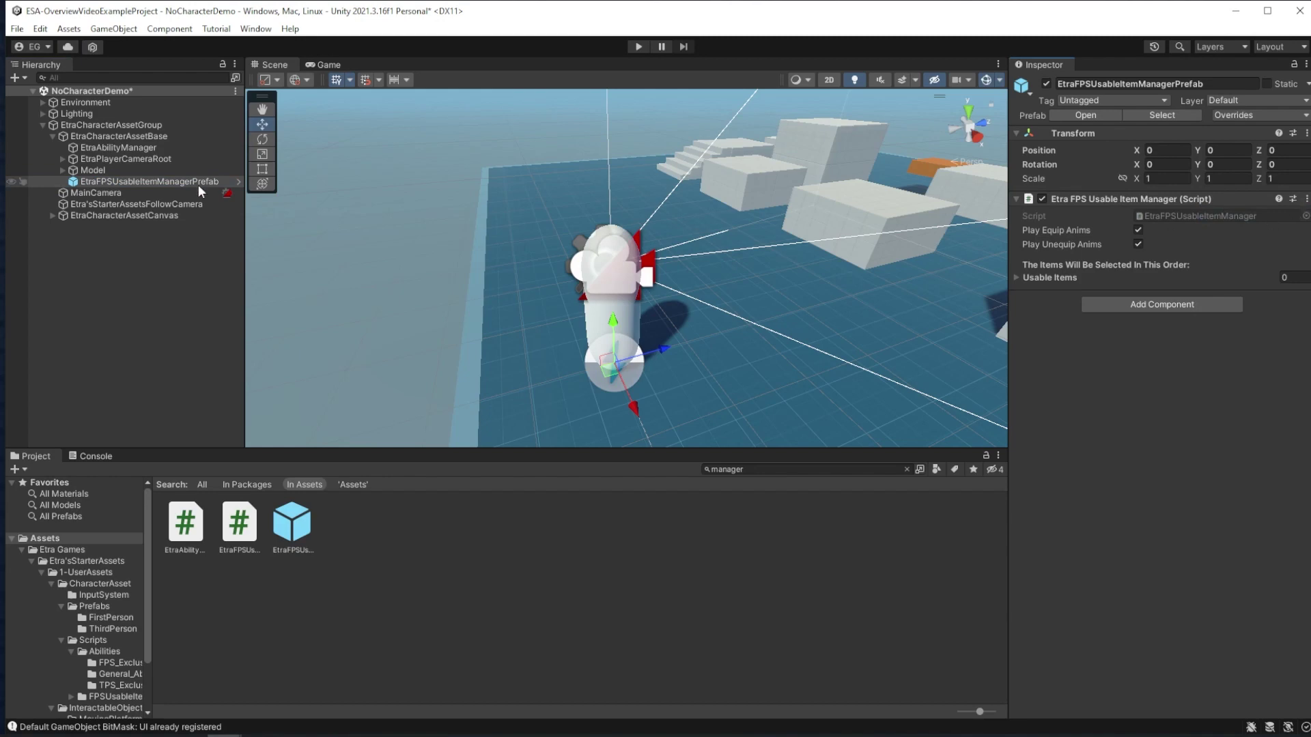
pyautogui.click(188, 153)
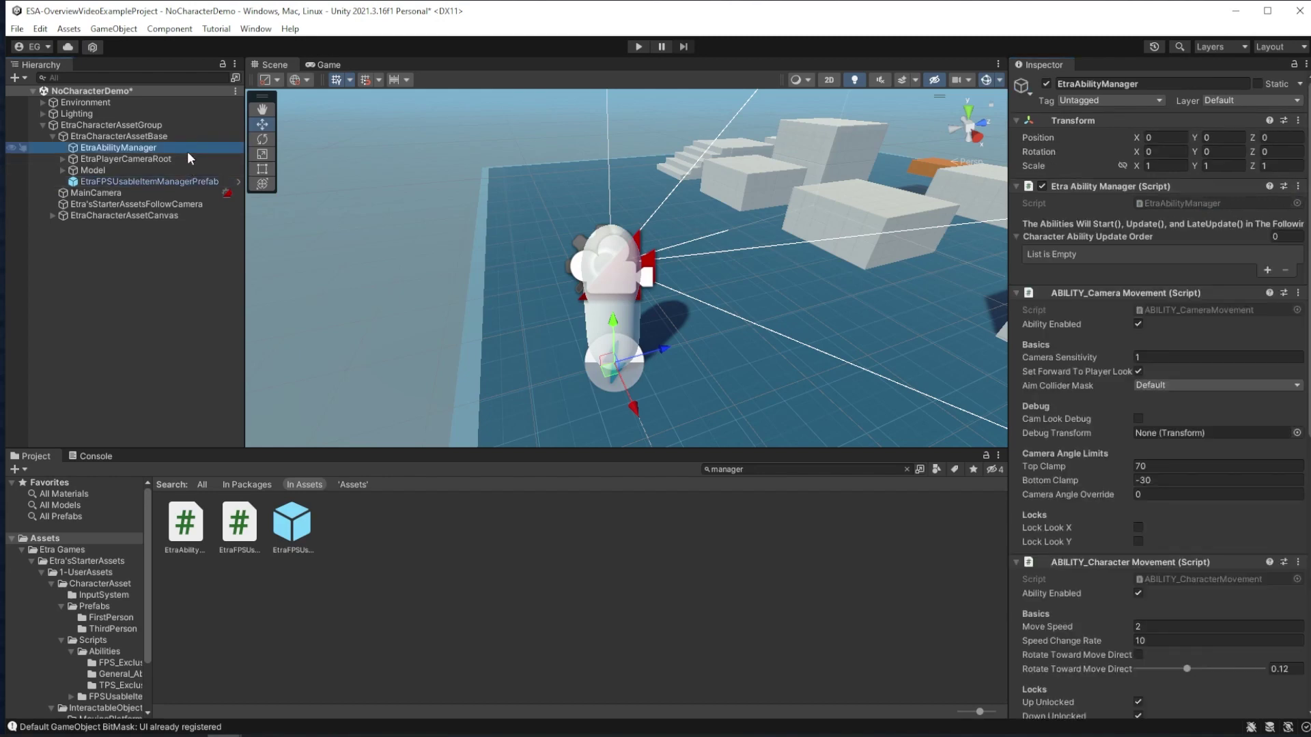
pyautogui.press('Down')
pyautogui.press('Right')
pyautogui.press('Down')
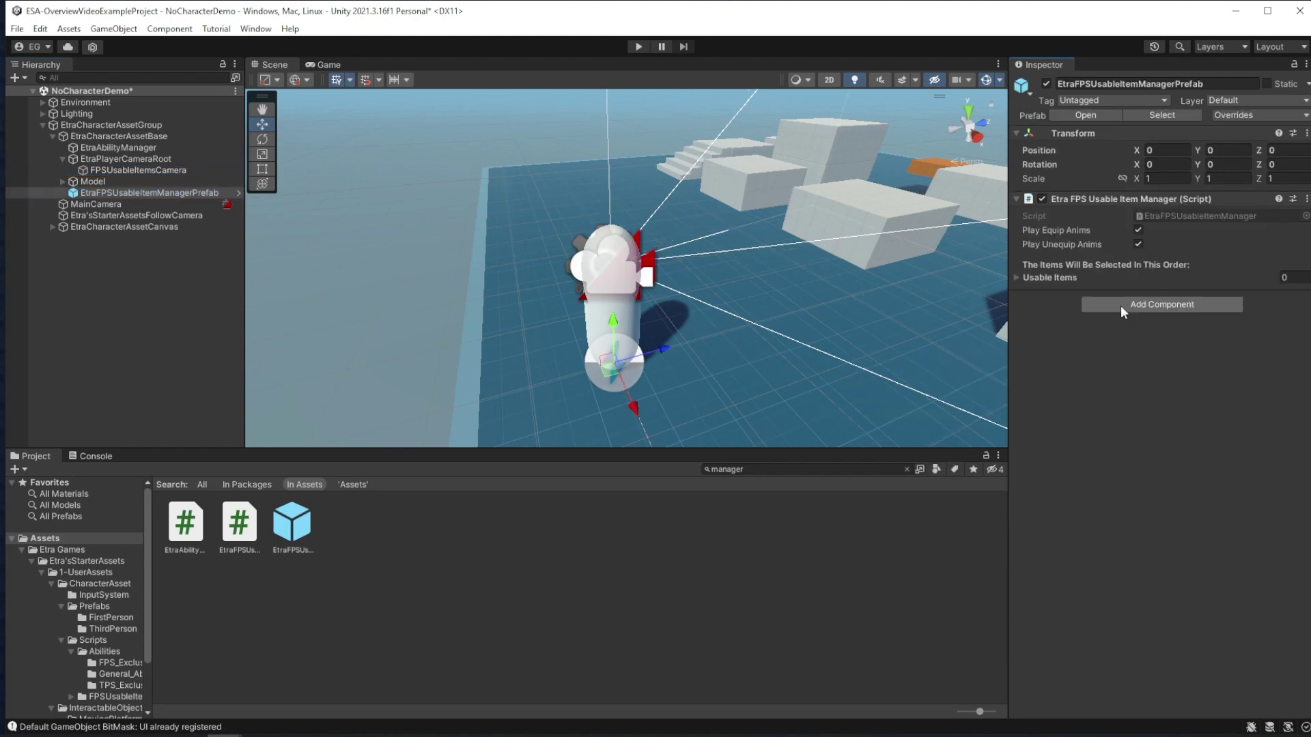
# Add USABLEITEM_FPS_Blaster and USABLEITEM_FPS_Flashlight components and expand the two-element Usable Items list.
pyautogui.click(1121, 305)
pyautogui.write('USAB')
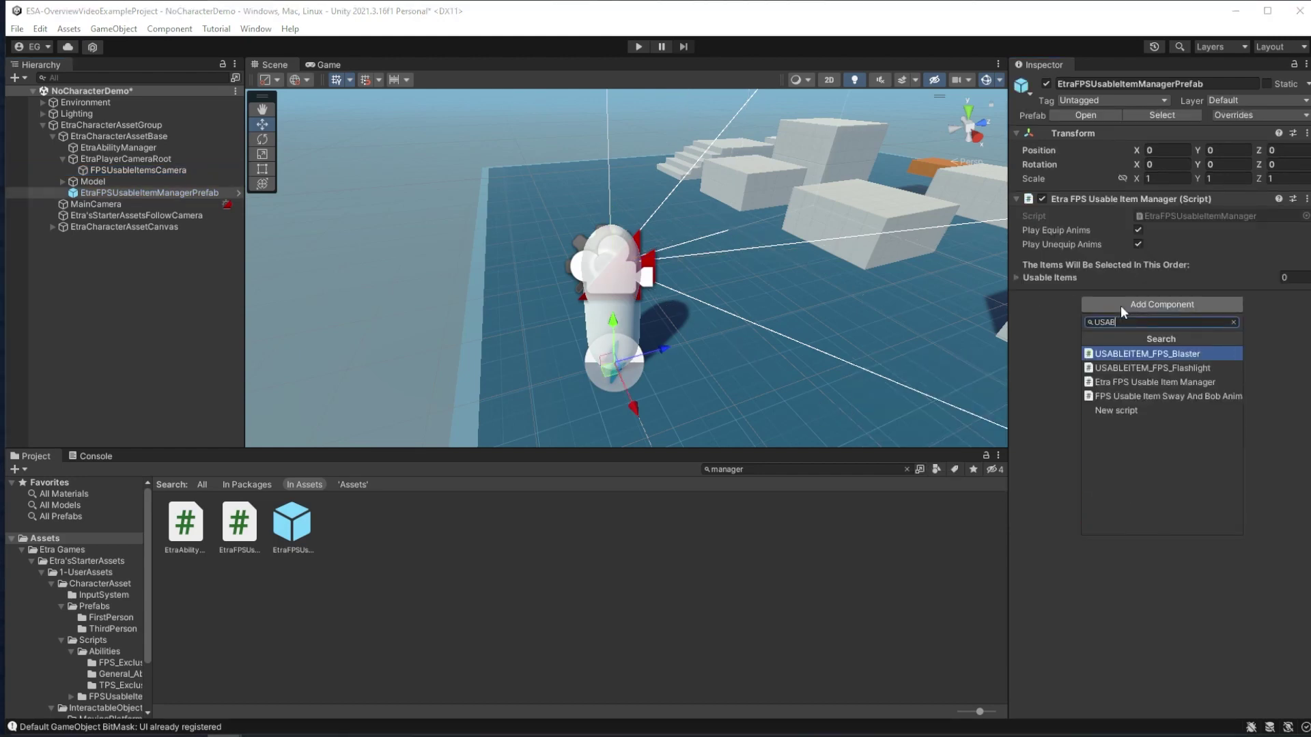
pyautogui.press('Return')
pyautogui.click(1091, 386)
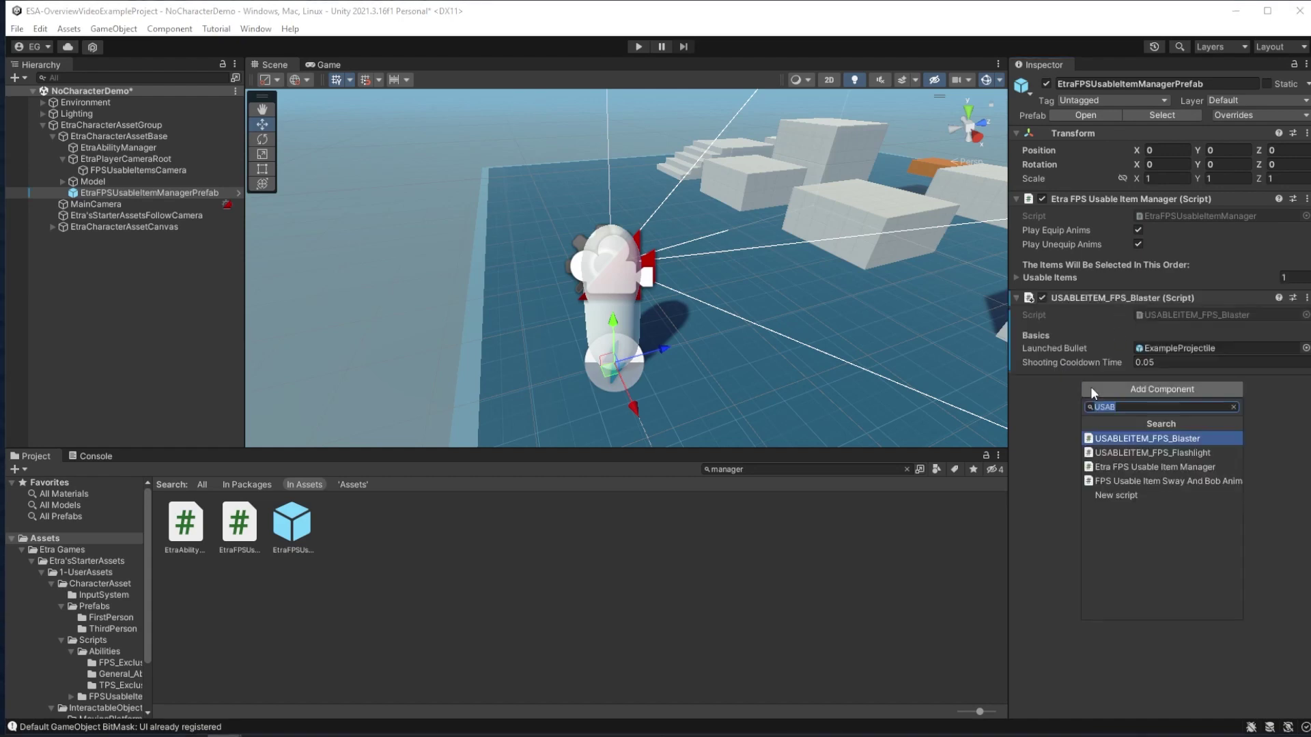
pyautogui.write('FLAS')
pyautogui.press('Return')
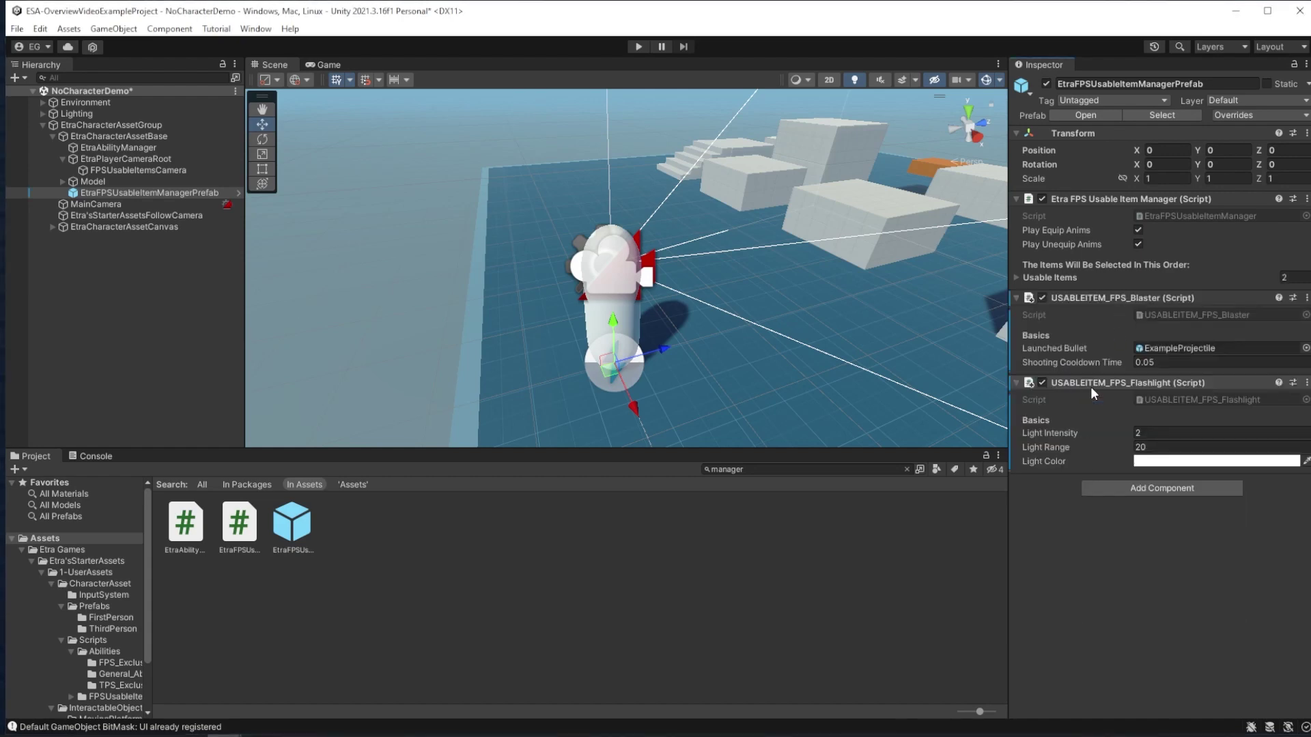
pyautogui.click(1016, 278)
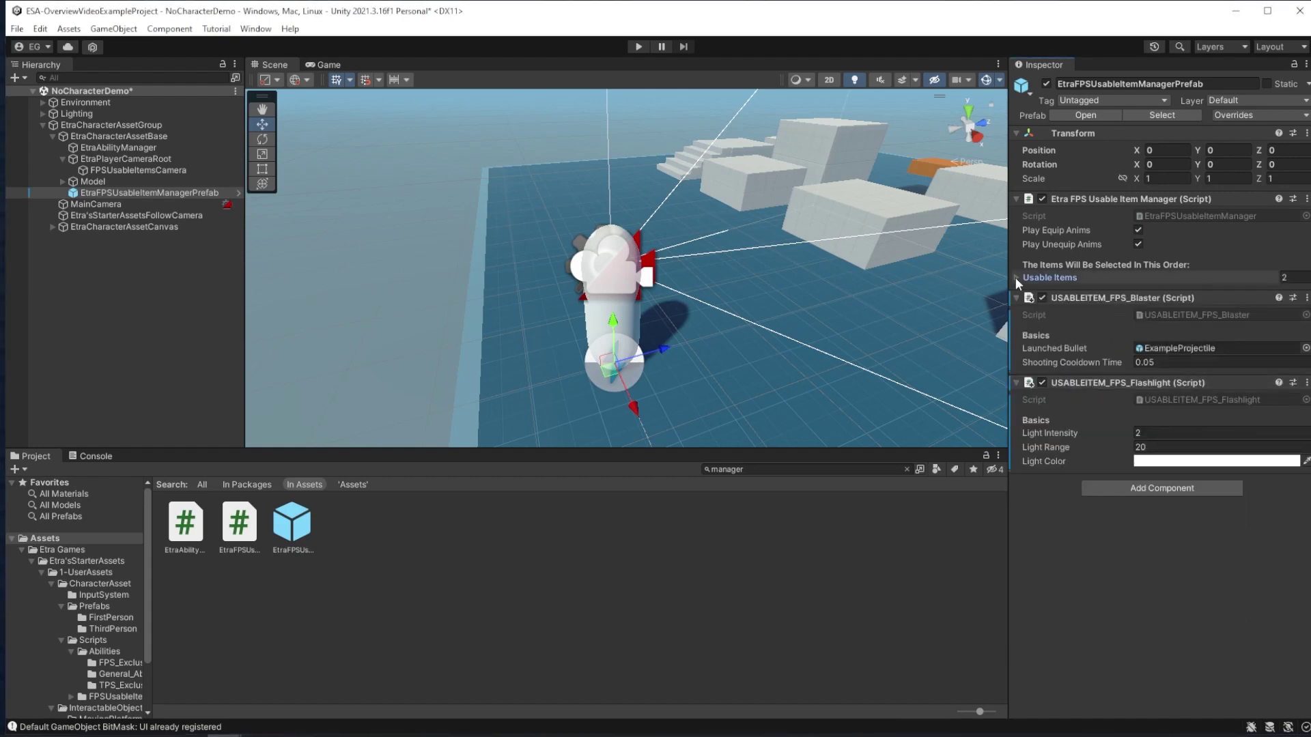
pyautogui.click(1016, 277)
pyautogui.moveTo(1027, 312)
pyautogui.mouseDown()
pyautogui.moveTo(1027, 296)
pyautogui.moveTo(1029, 310)
pyautogui.mouseUp()
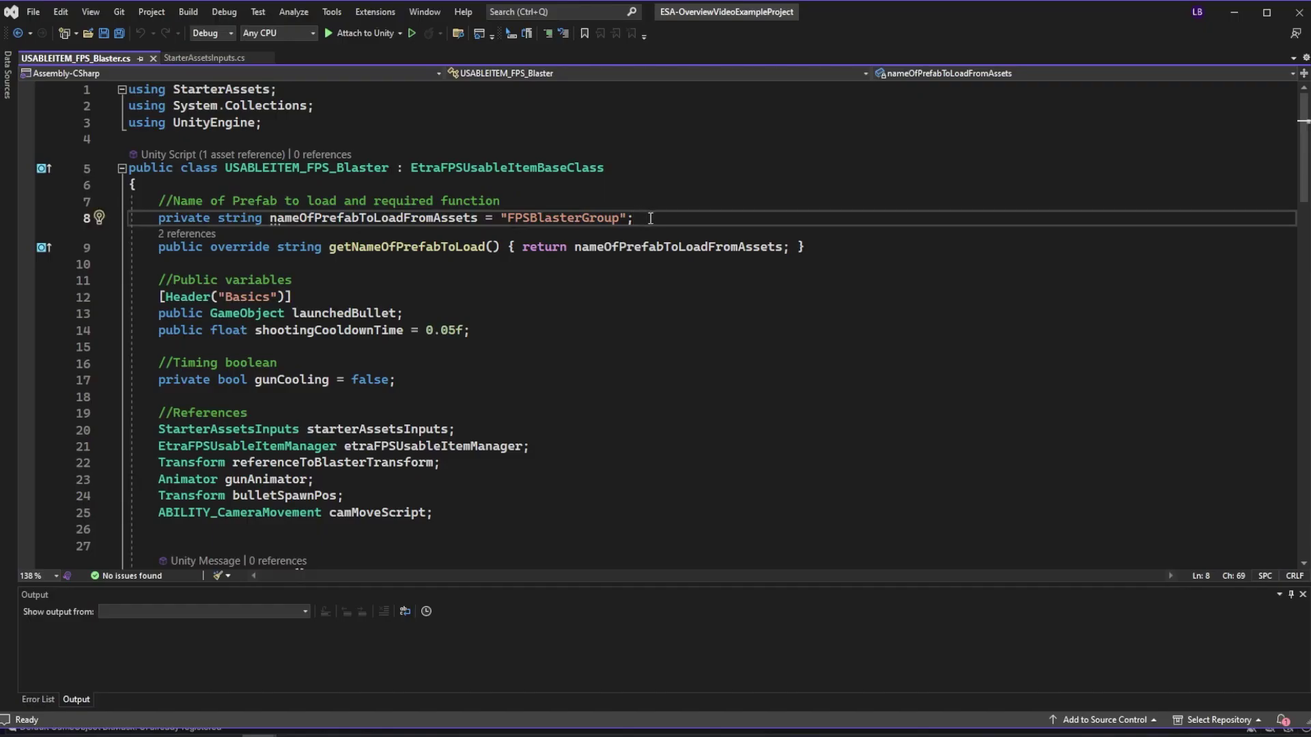
# Select the "FPSBlasterGroup" string on line 8 of USABLEITEM_FPS_Blaster.cs.
pyautogui.moveTo(648, 222); pyautogui.dragTo(151, 220)
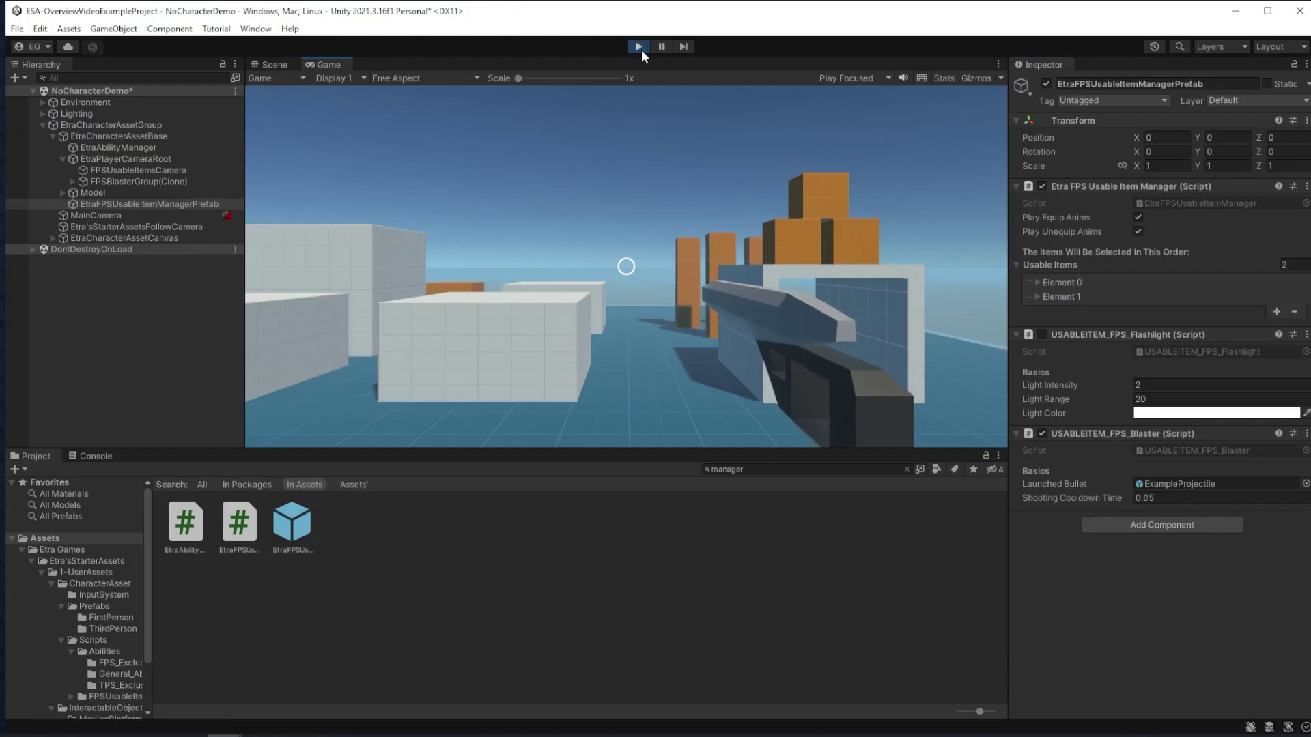
# Fire the blaster in play mode and show the OffsetAndSwayAnimations object's script settings.
pyautogui.click(626, 266)
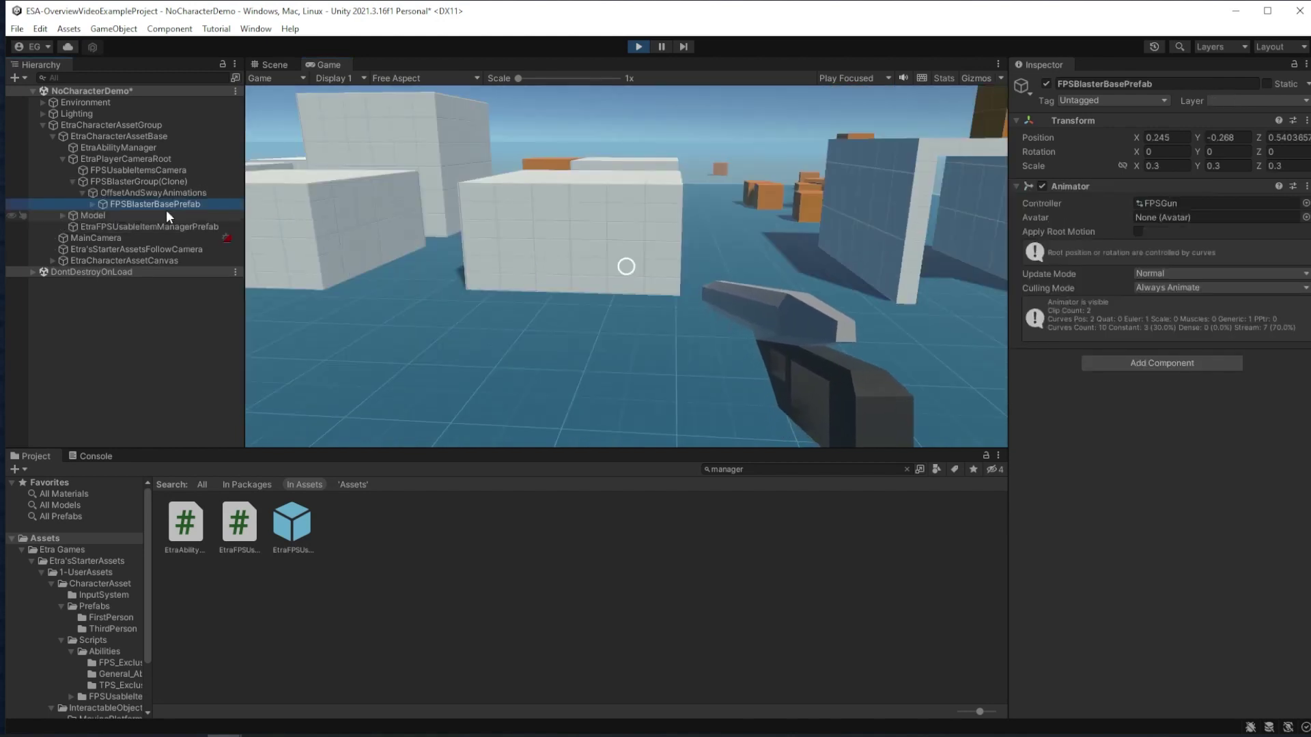
pyautogui.press('Up')
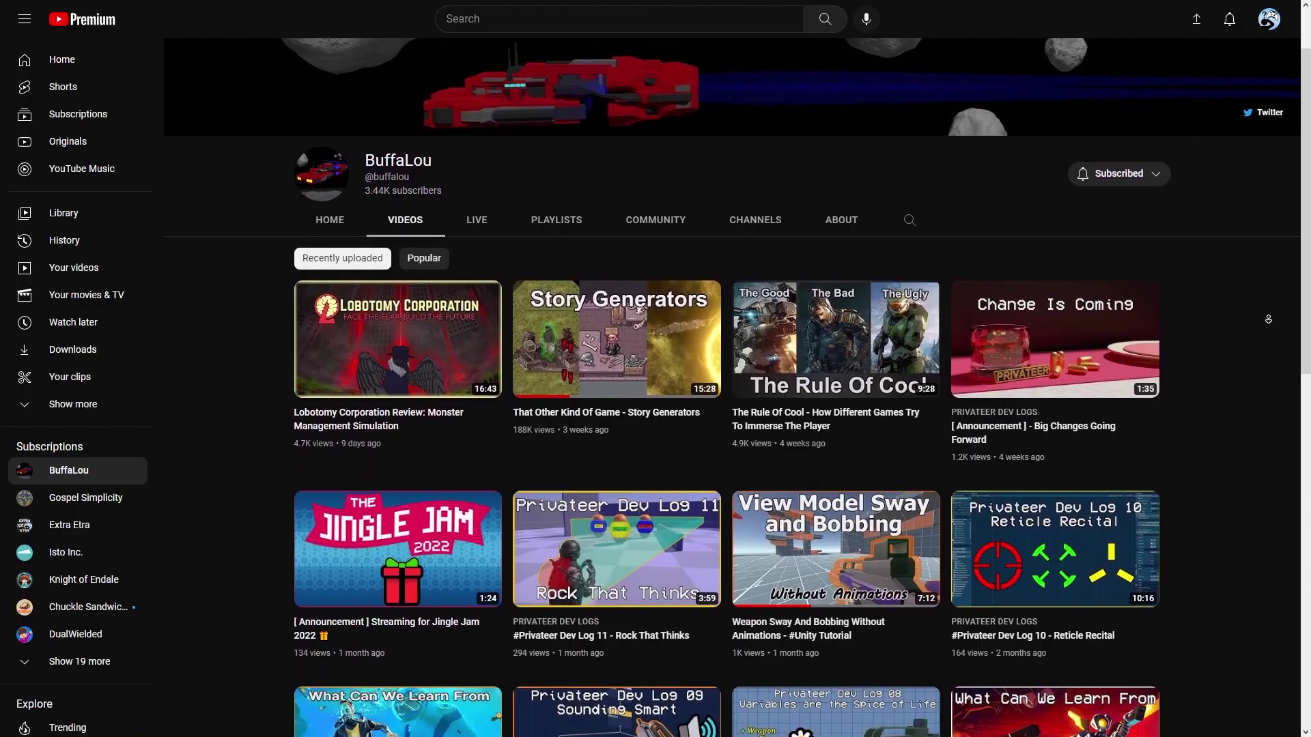
# Scroll the channel's Videos list down toward 'That Other Kind Of Game - Story Generators'.
pyautogui.scroll(-2, 737, 410)
pyautogui.scroll(-1, 737, 410)
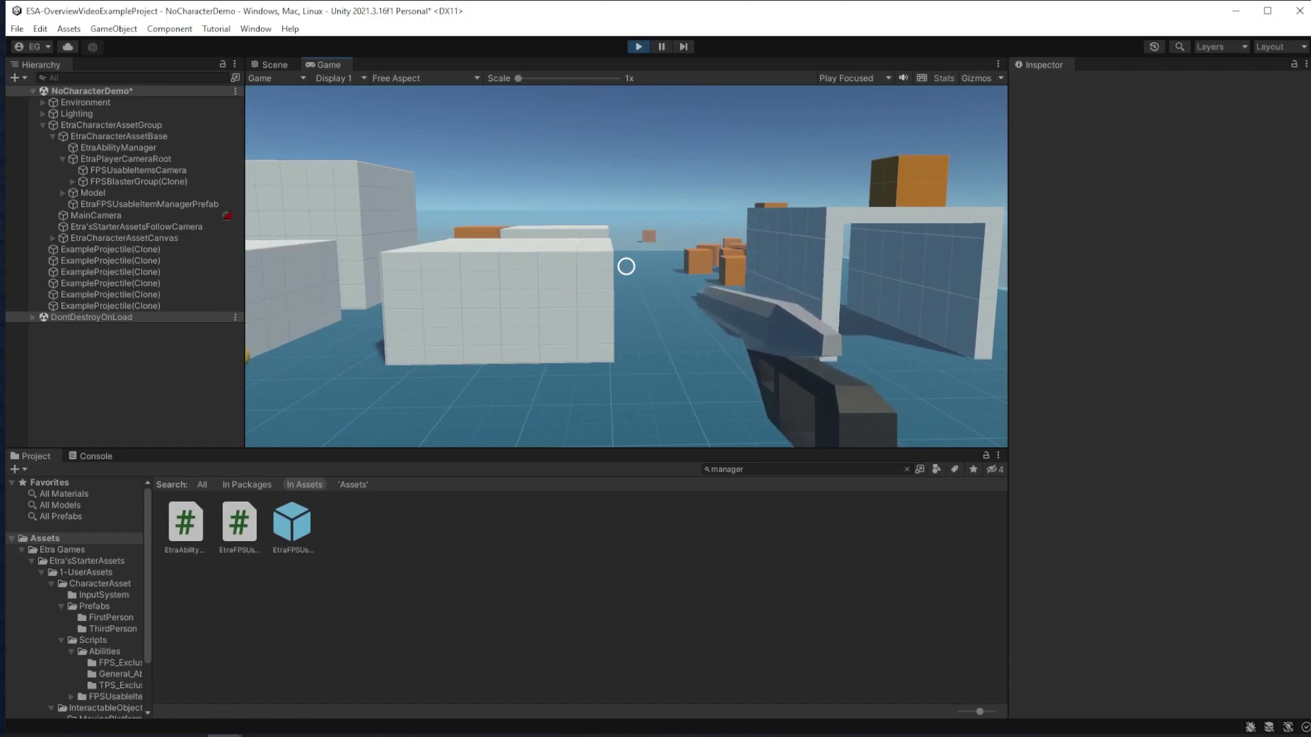
# Fire the blaster, swap to the flashlight and back with the scroll wheel.
pyautogui.click(626, 267)
pyautogui.click(626, 266)
pyautogui.scroll(-1, 626, 266)
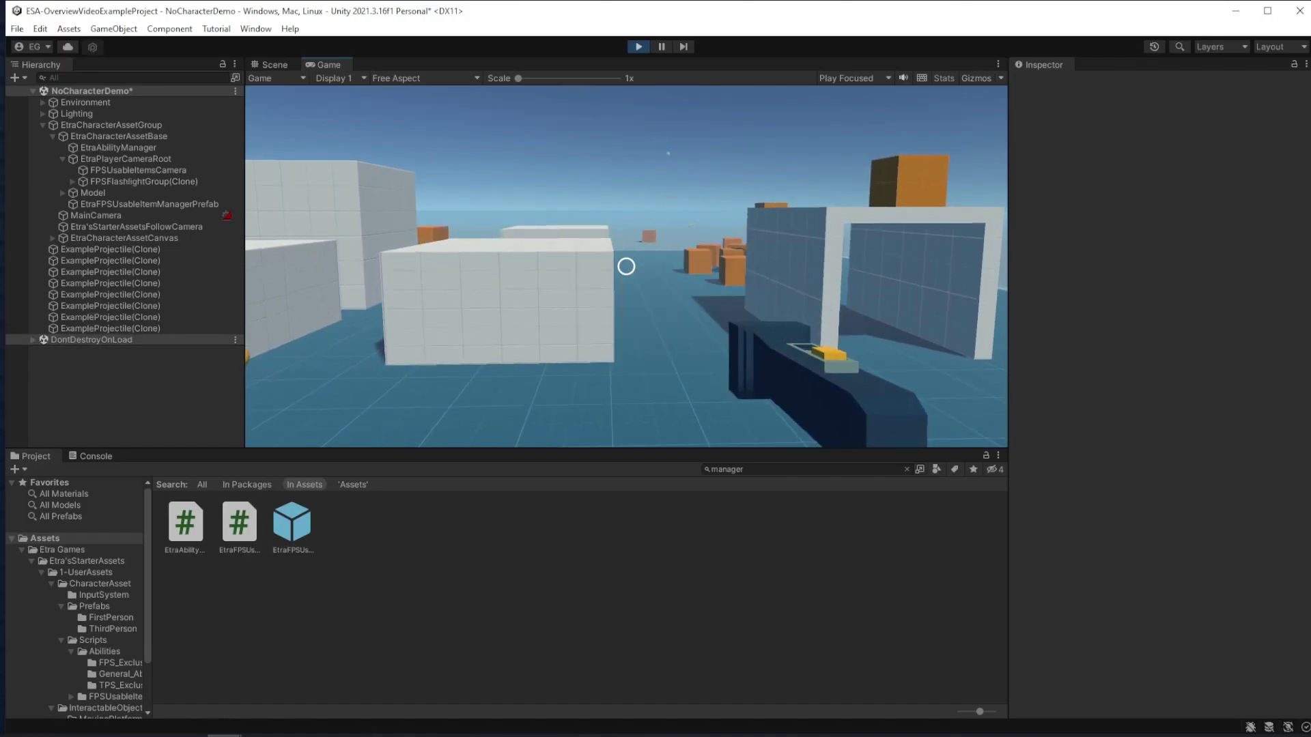
pyautogui.click(626, 266)
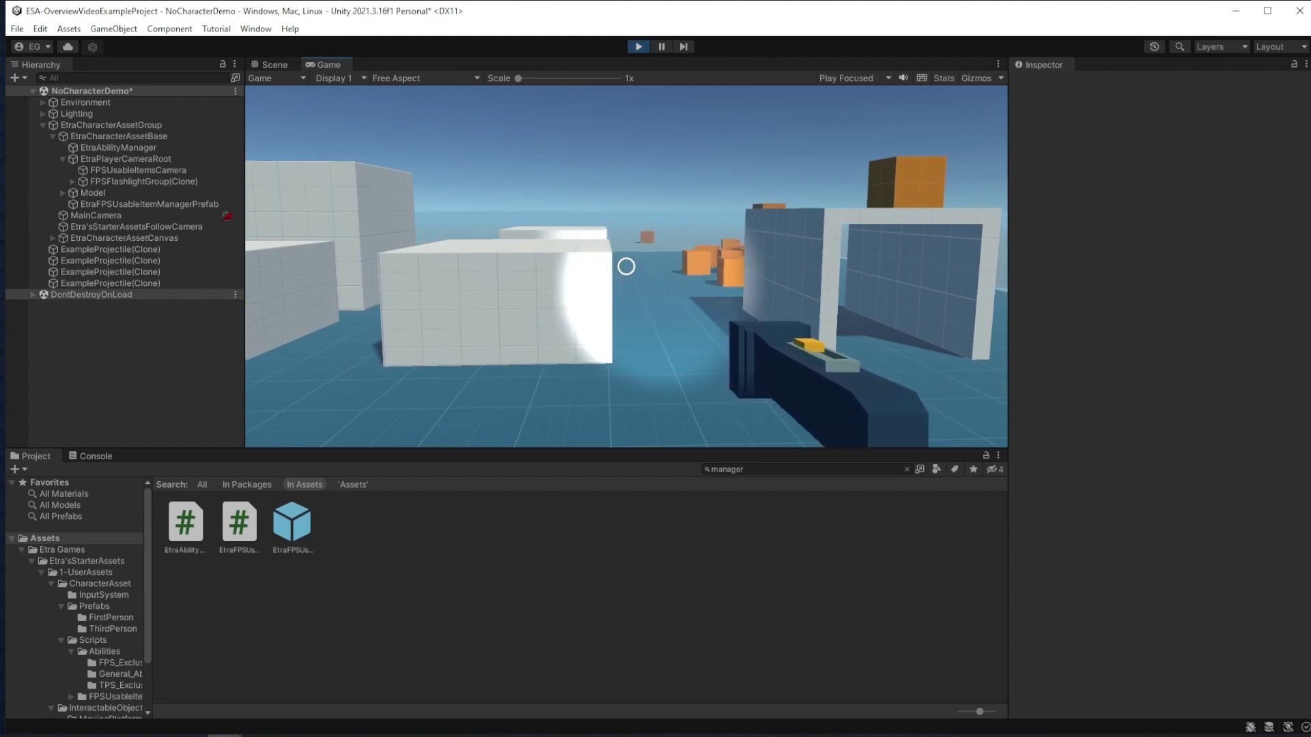
pyautogui.scroll(1, 626, 266)
# Walk toward the orange crates, shoot at them, and jump over the white boxes.
pyautogui.press('w')
pyautogui.click(626, 266)
pyautogui.click(626, 266)
pyautogui.click(627, 267)
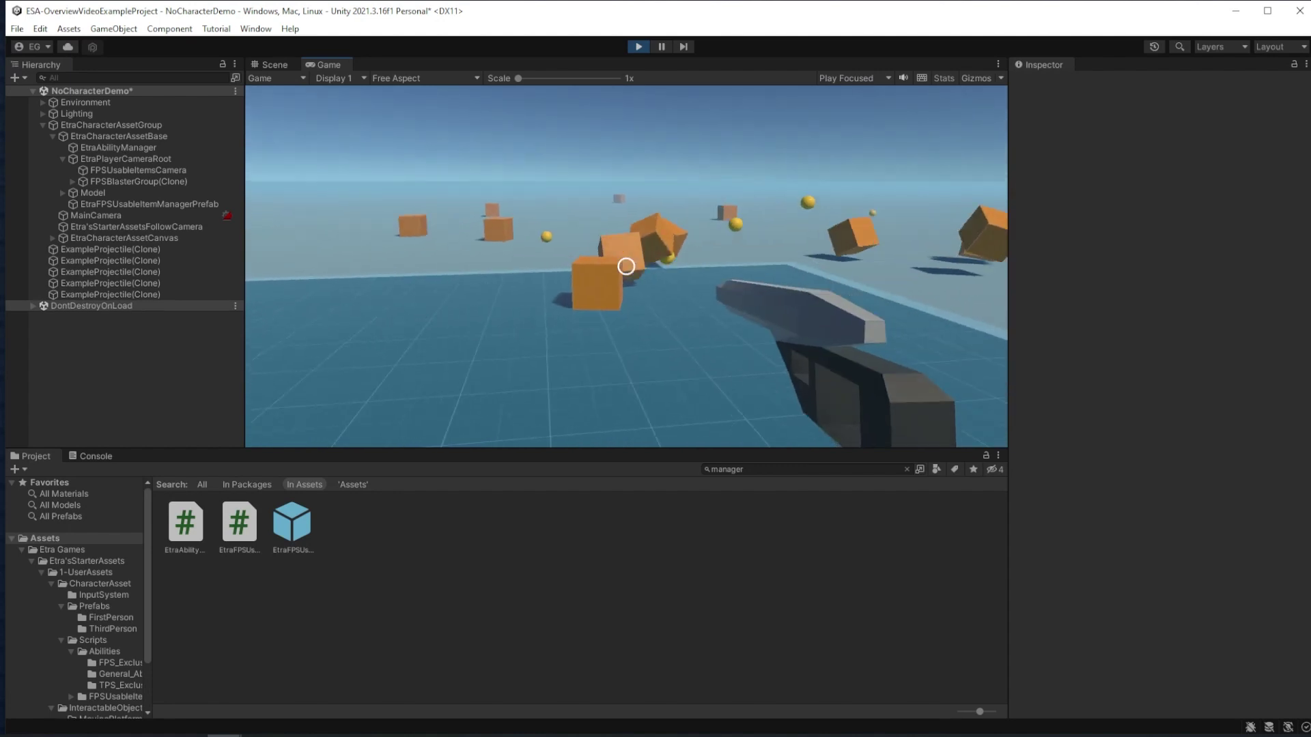
pyautogui.press('w')
pyautogui.press('space')
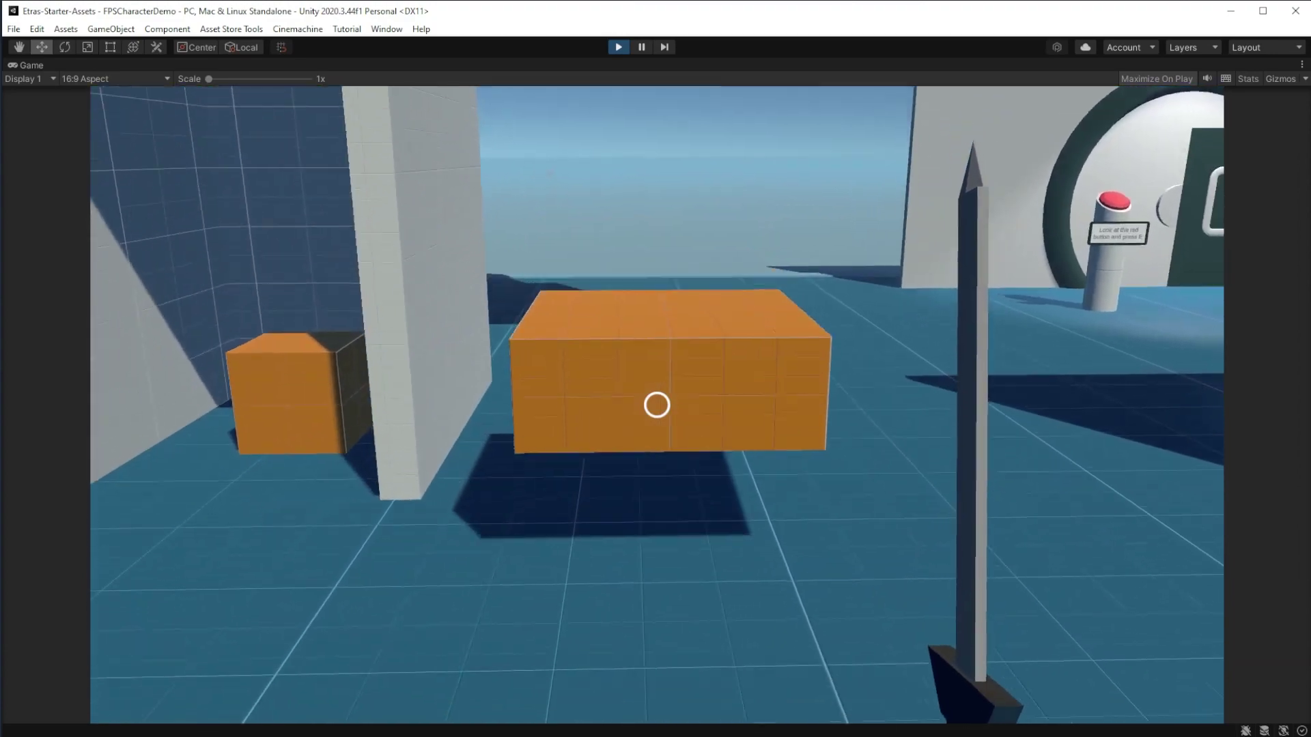
# Walk and jump across the orange and white blocks up to the pillar.
pyautogui.press('w')
pyautogui.press('space')
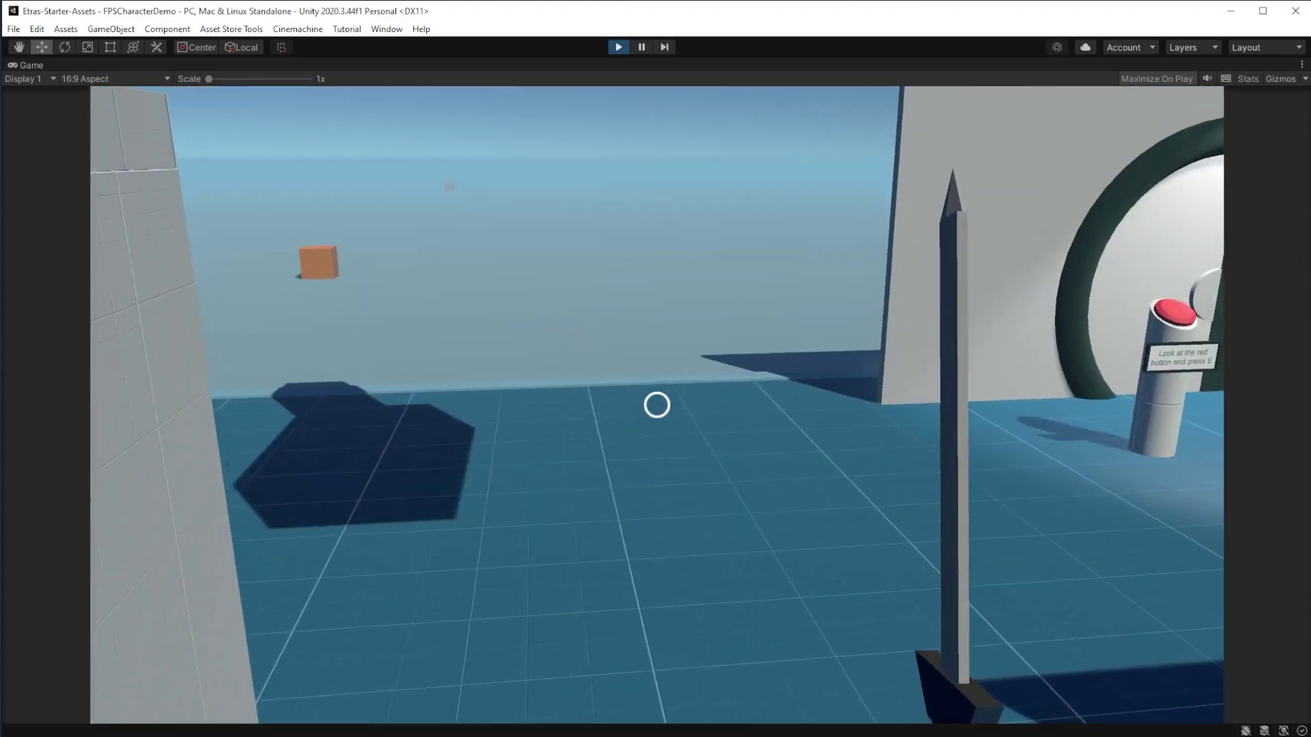
pyautogui.press('w')
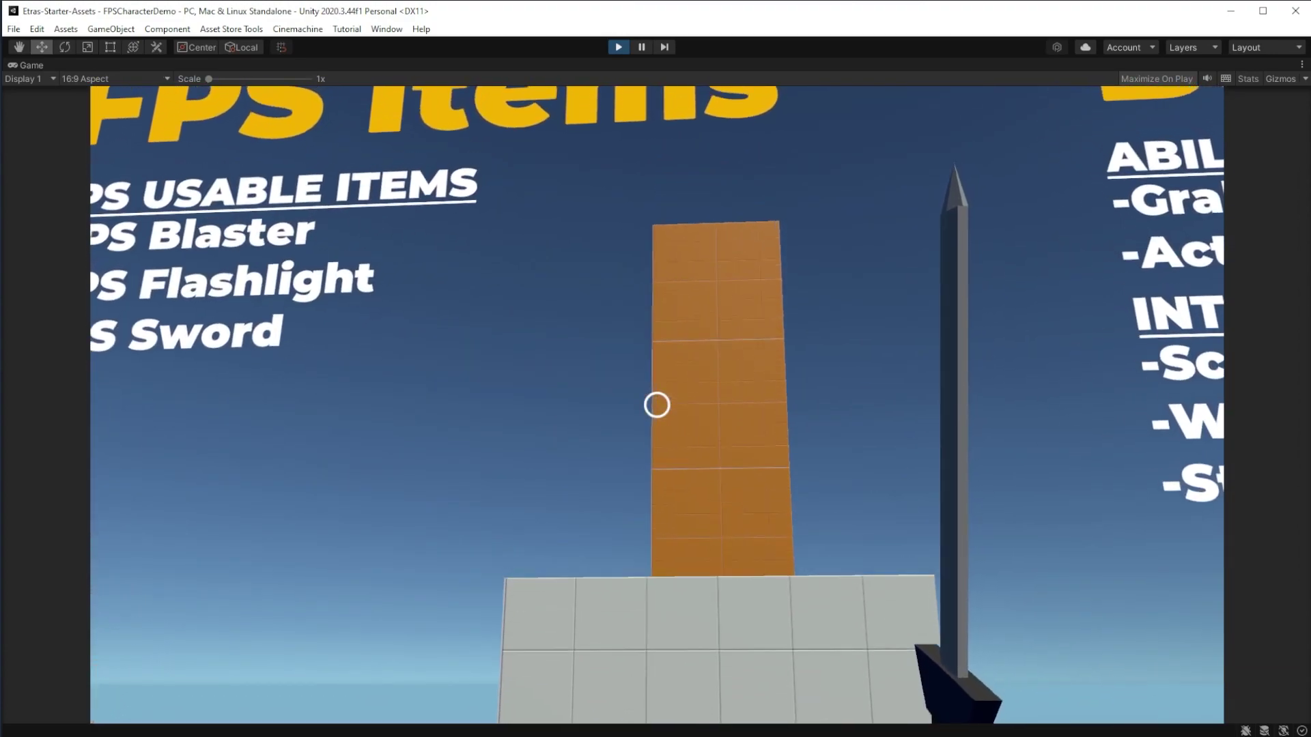
pyautogui.press('space')
pyautogui.press('space')
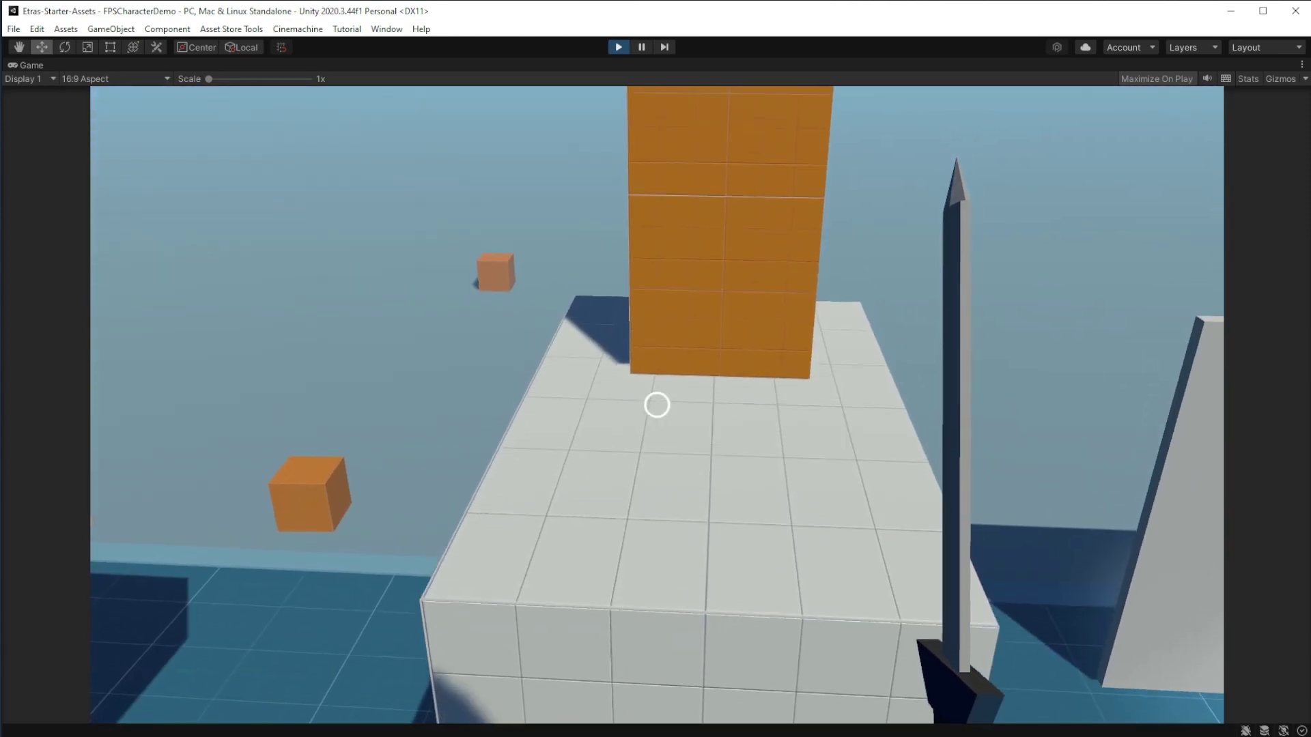
pyautogui.press('w')
pyautogui.press('space')
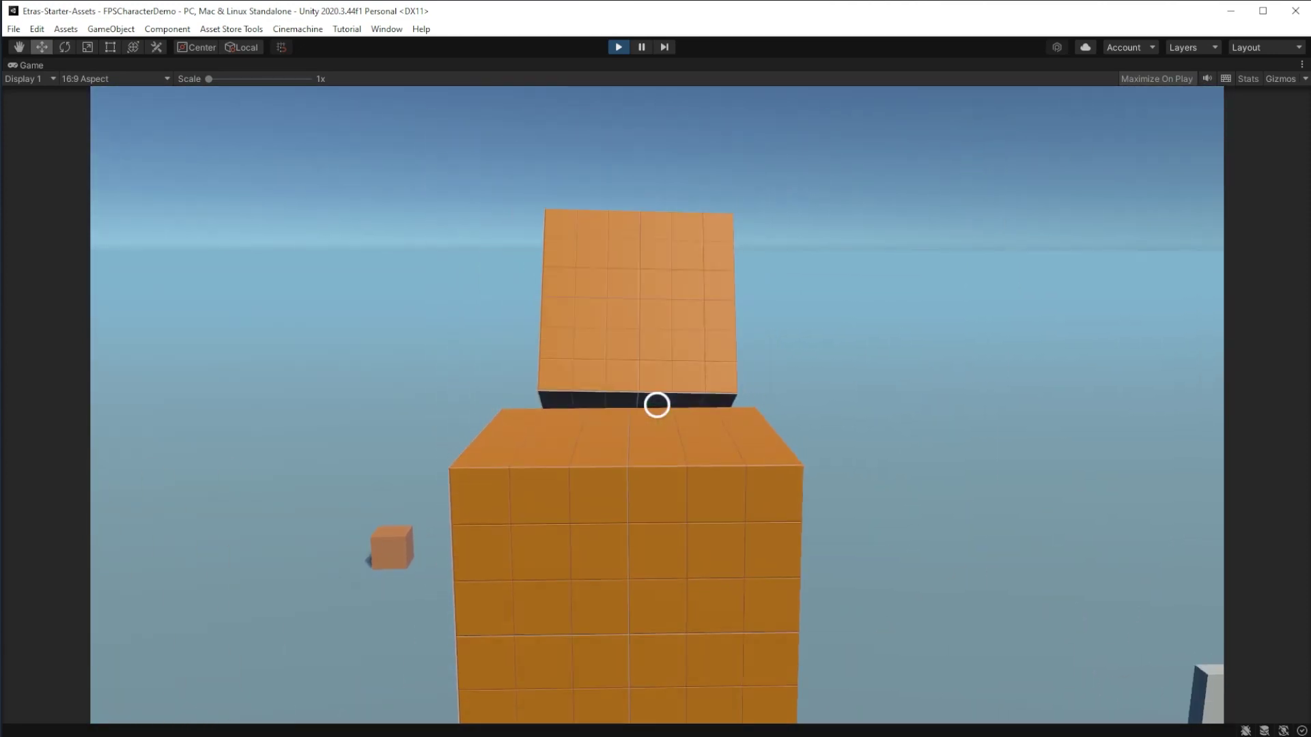
# Swing the sword twice at the orange cube, back toward the exit, and switch to the gun.
pyautogui.click(657, 406)
pyautogui.click(657, 405)
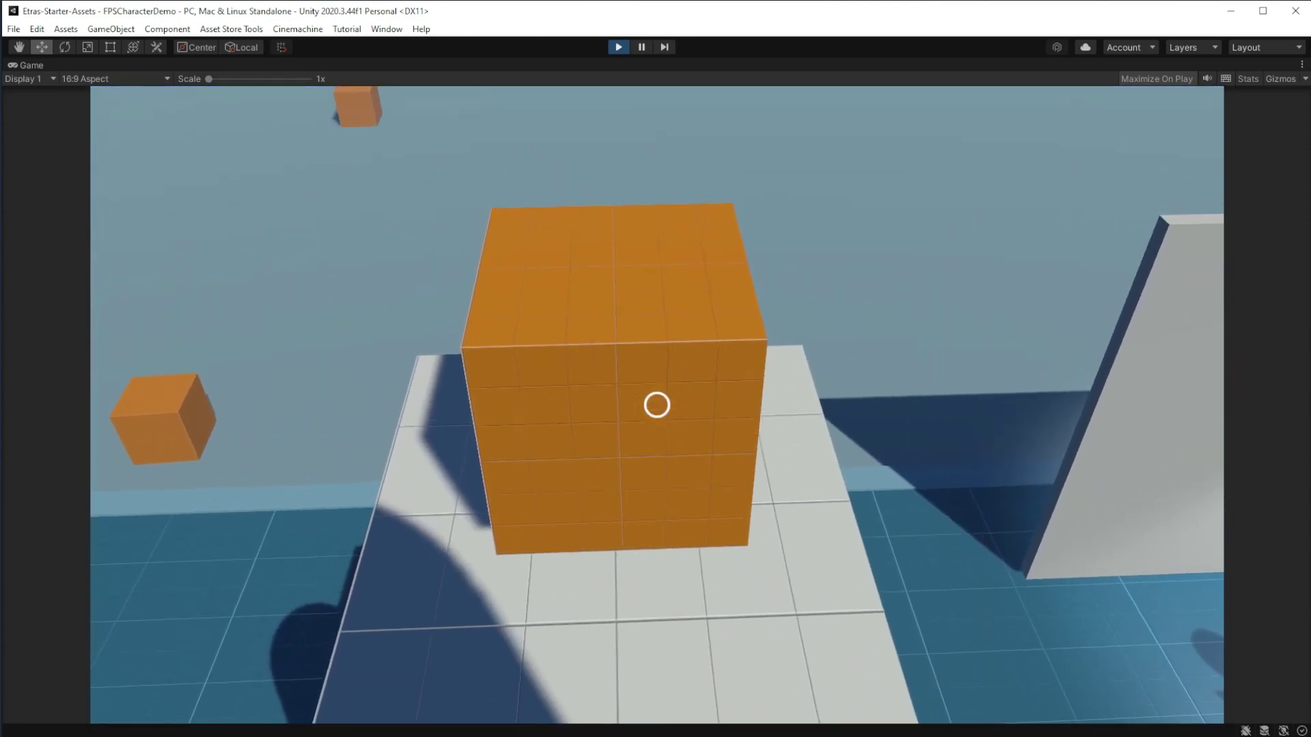
pyautogui.press('s')
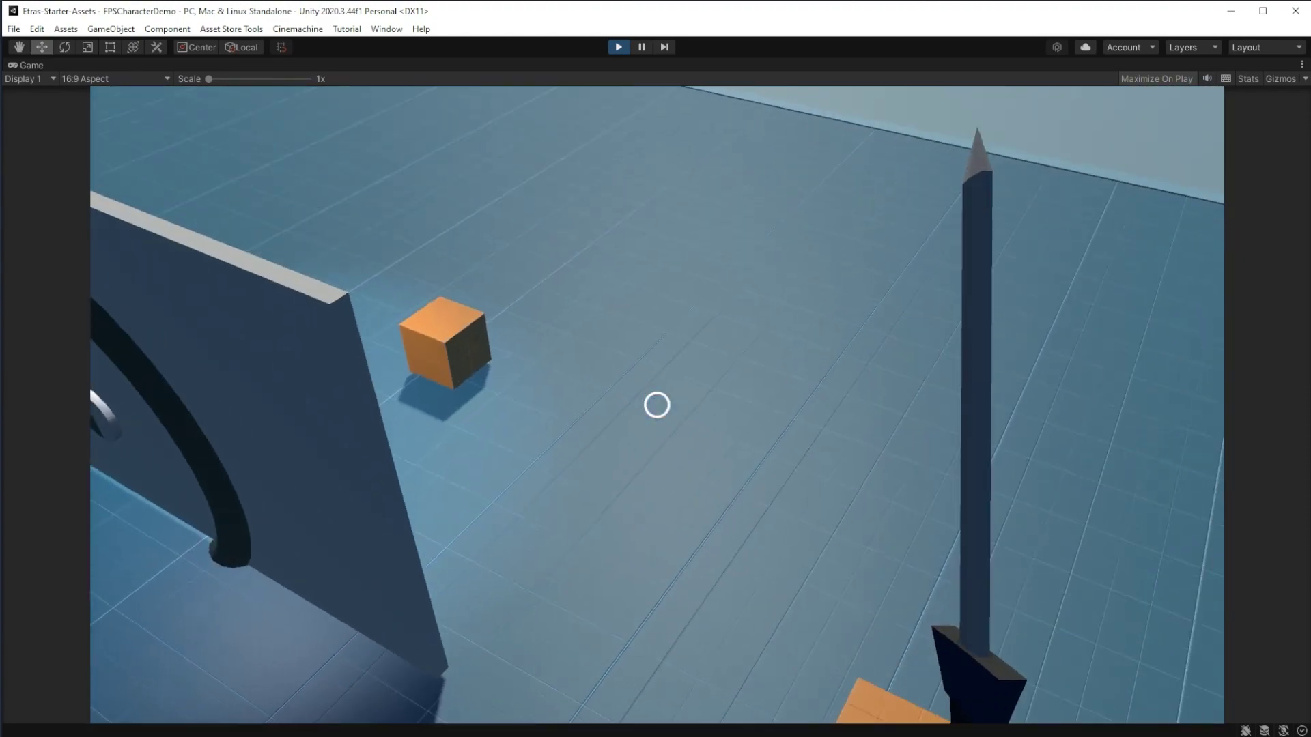
pyautogui.press('d')
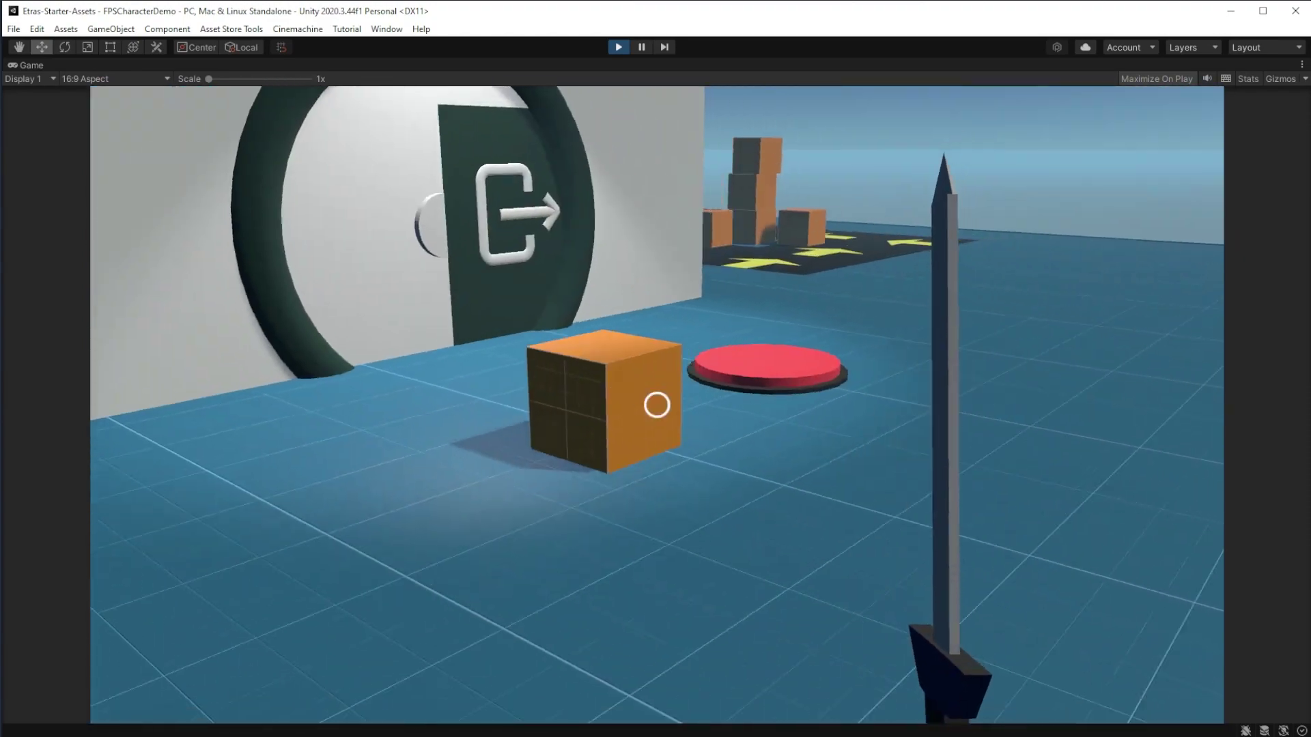
pyautogui.press('s')
pyautogui.press('2')
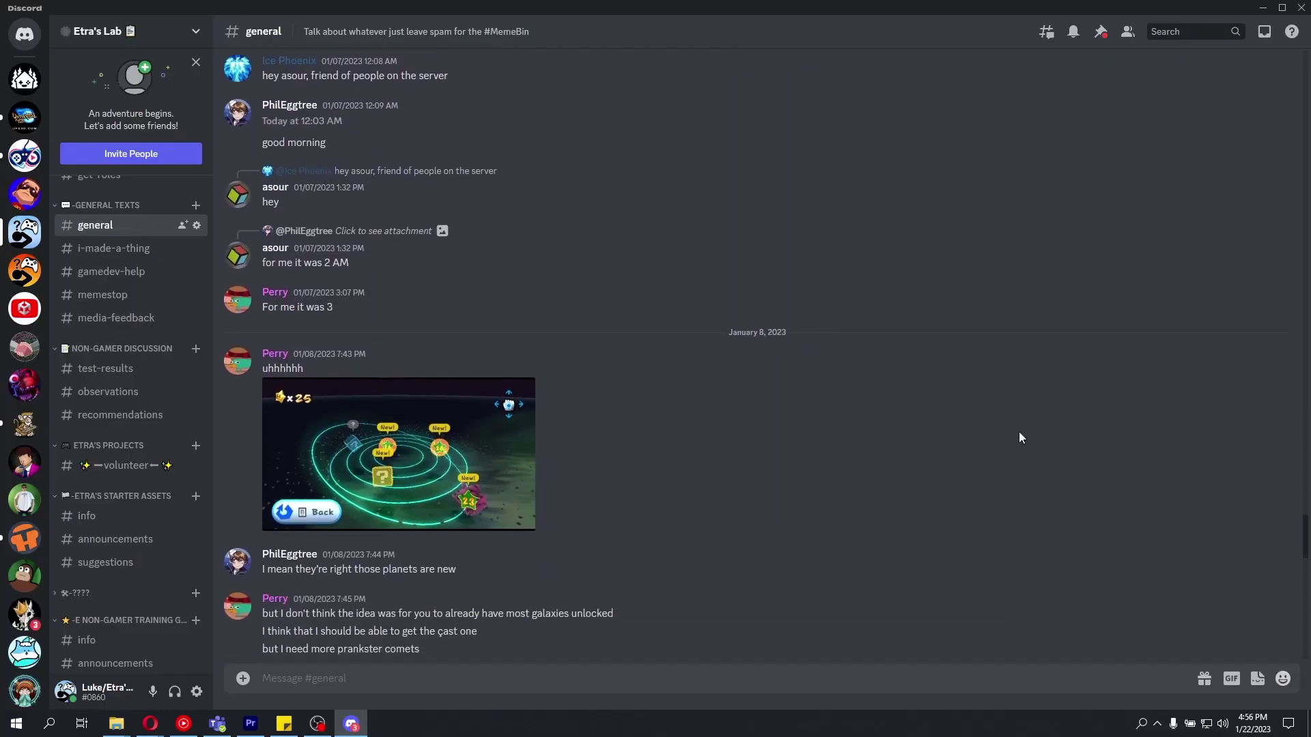
# Open the #info channel under ETRA'S STARTER ASSETS.
pyautogui.click(95, 517)
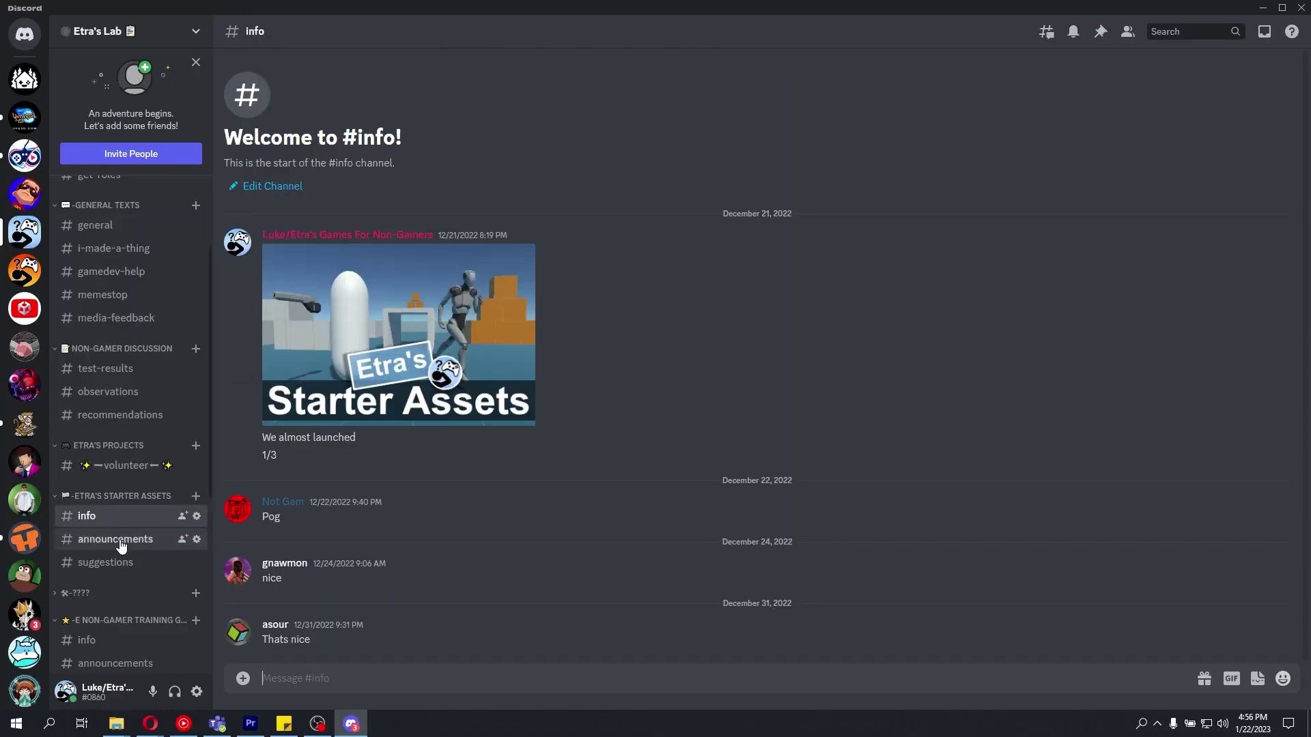